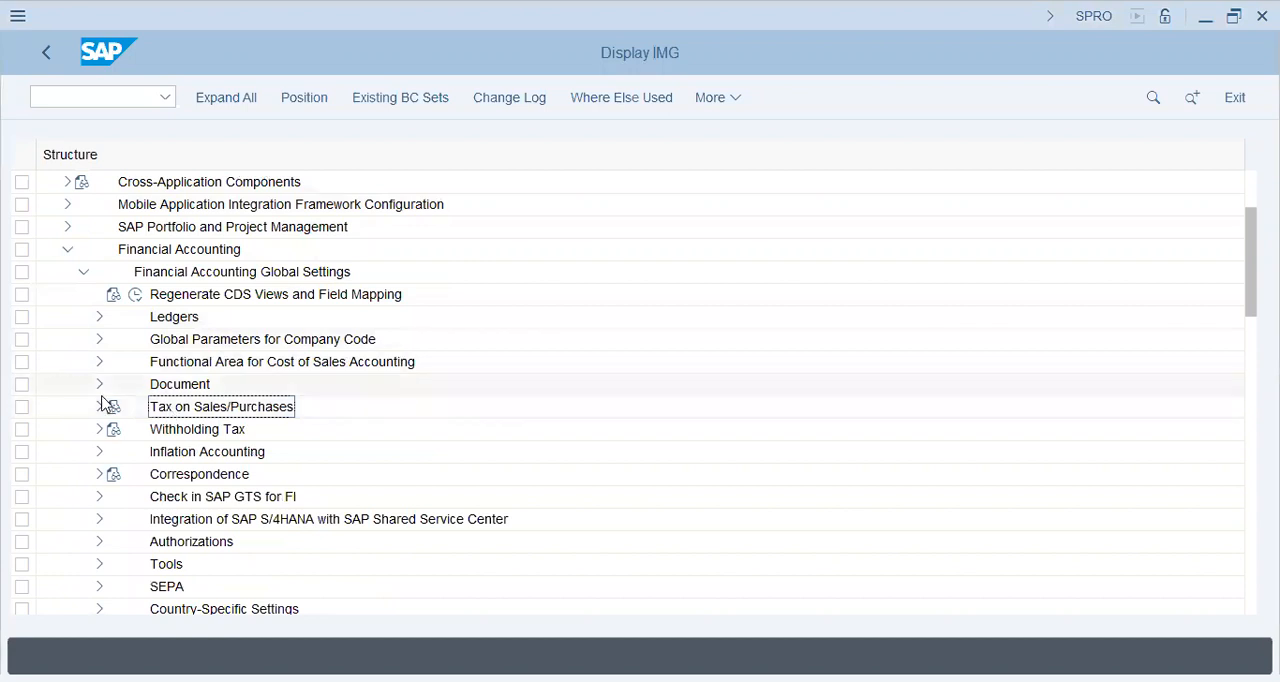
Expand Tax on Sales/Purchases and its Posting node under Financial Accounting Global Settings
left_click(101, 407)
left_click(202, 432)
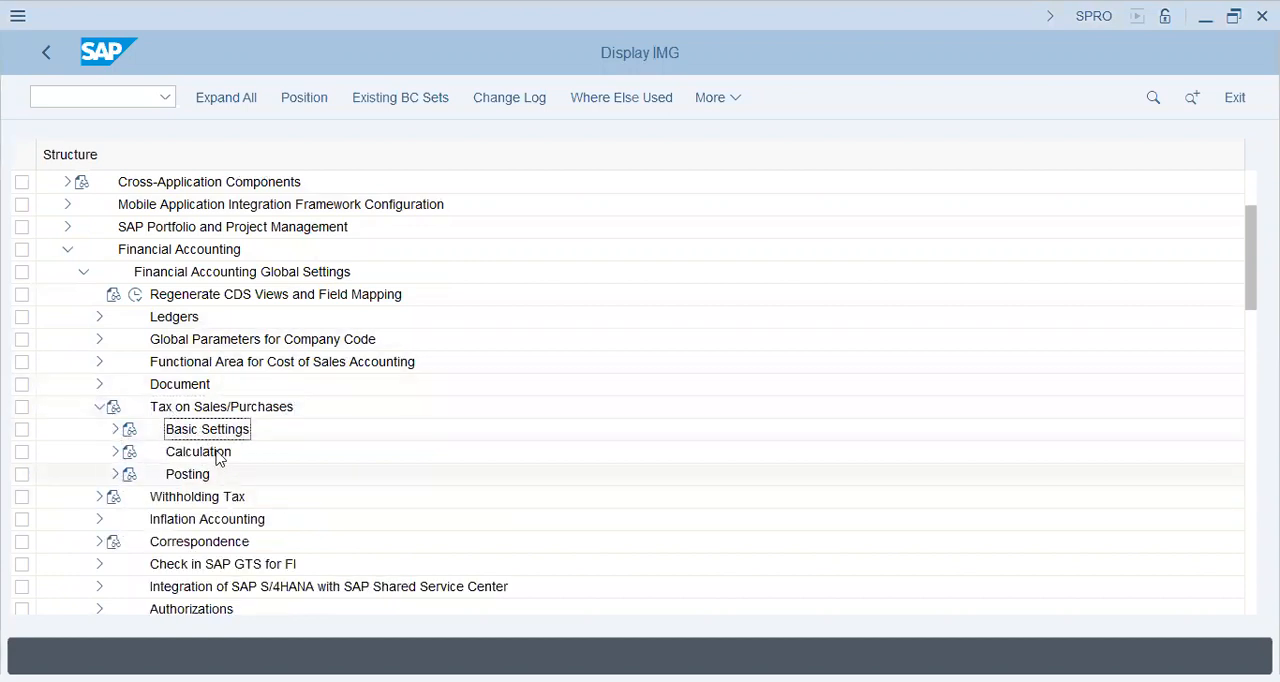
left_click(203, 474)
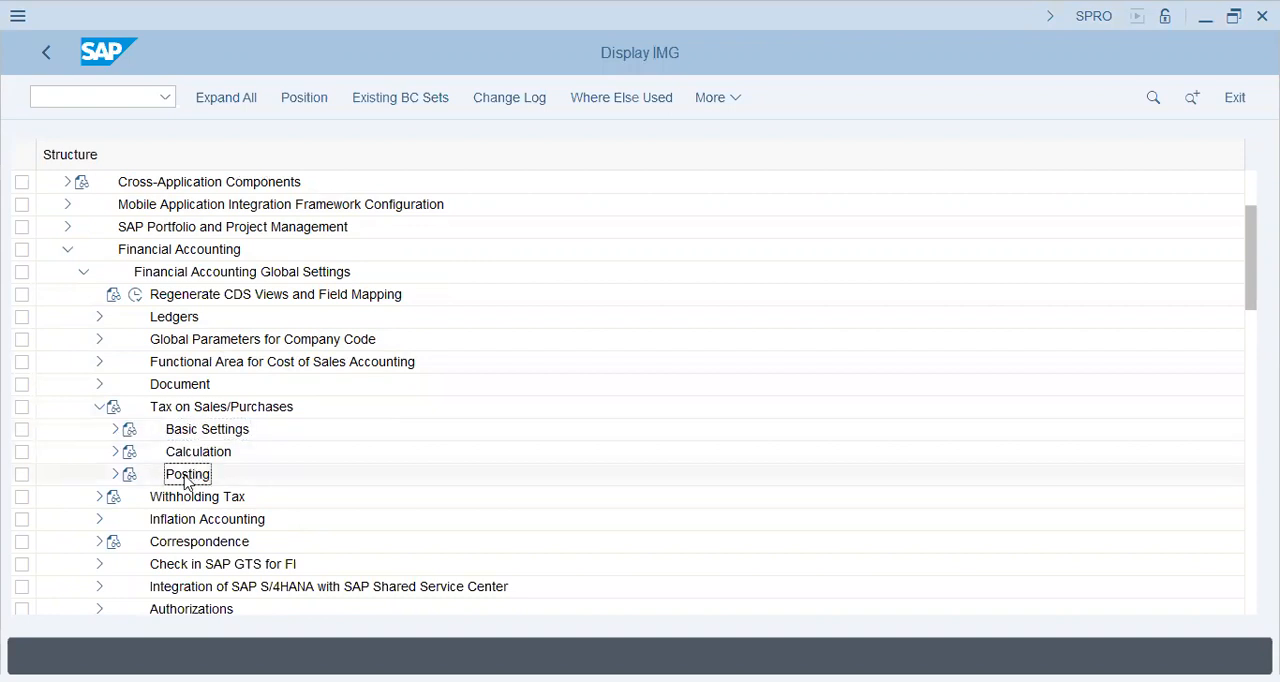
left_click(115, 475)
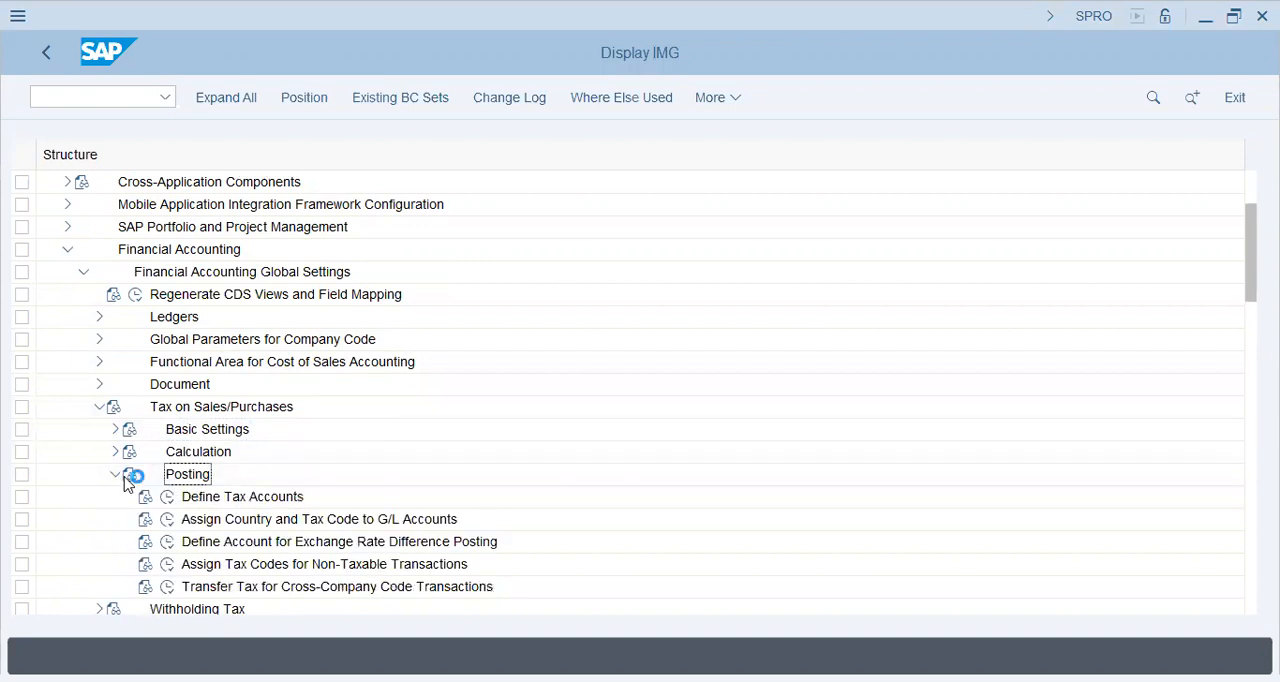
left_click(255, 497)
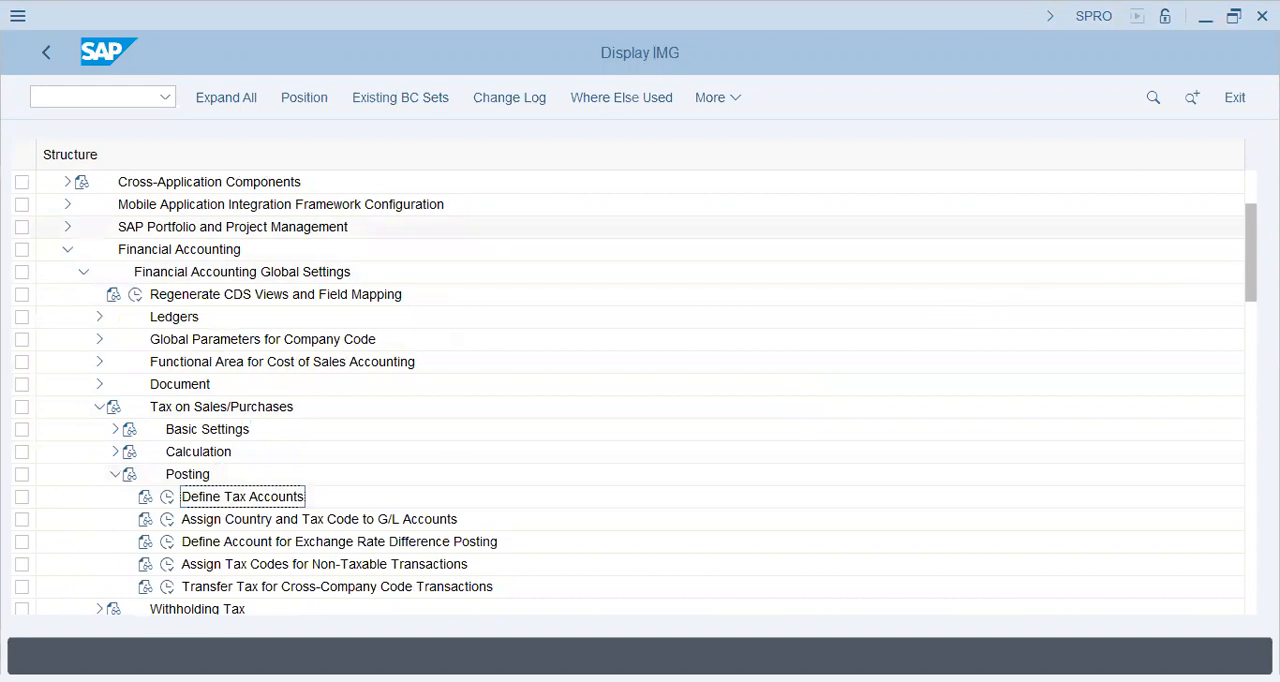
Open the Define Tax Accounts activity under Posting
scroll(640, 390, "down", 3)
scroll(640, 390, "up", 1)
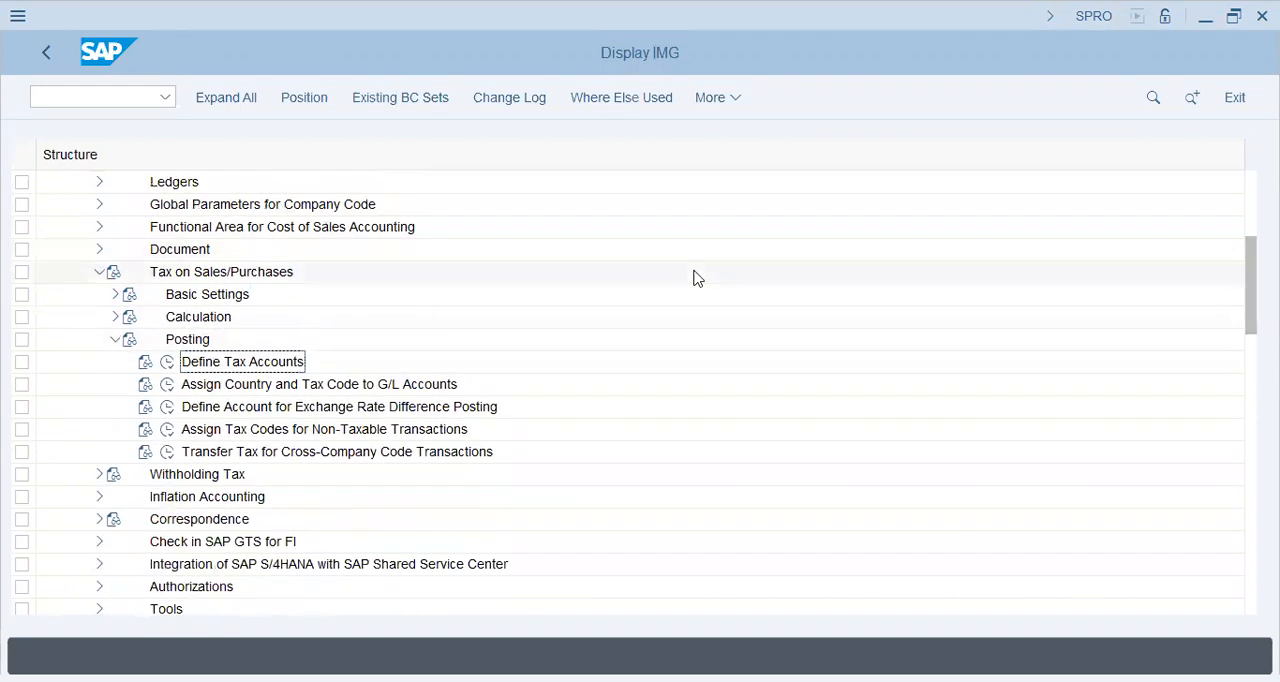
left_click(345, 390)
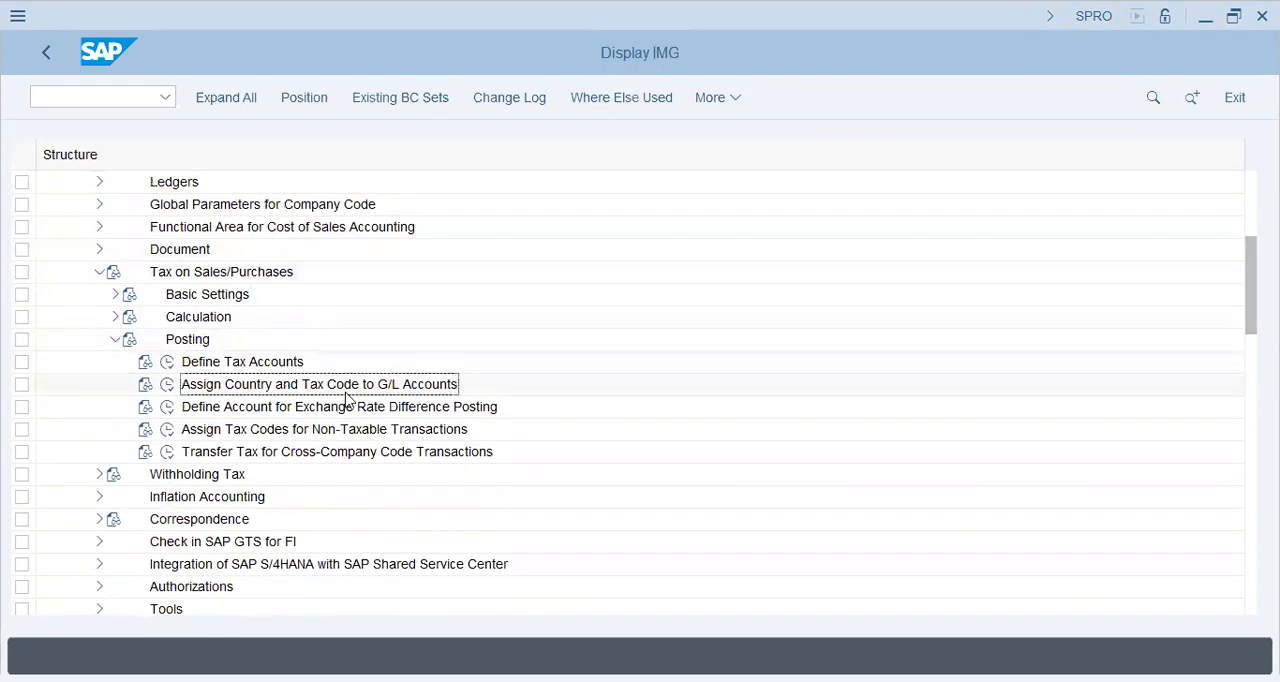
left_click(258, 366)
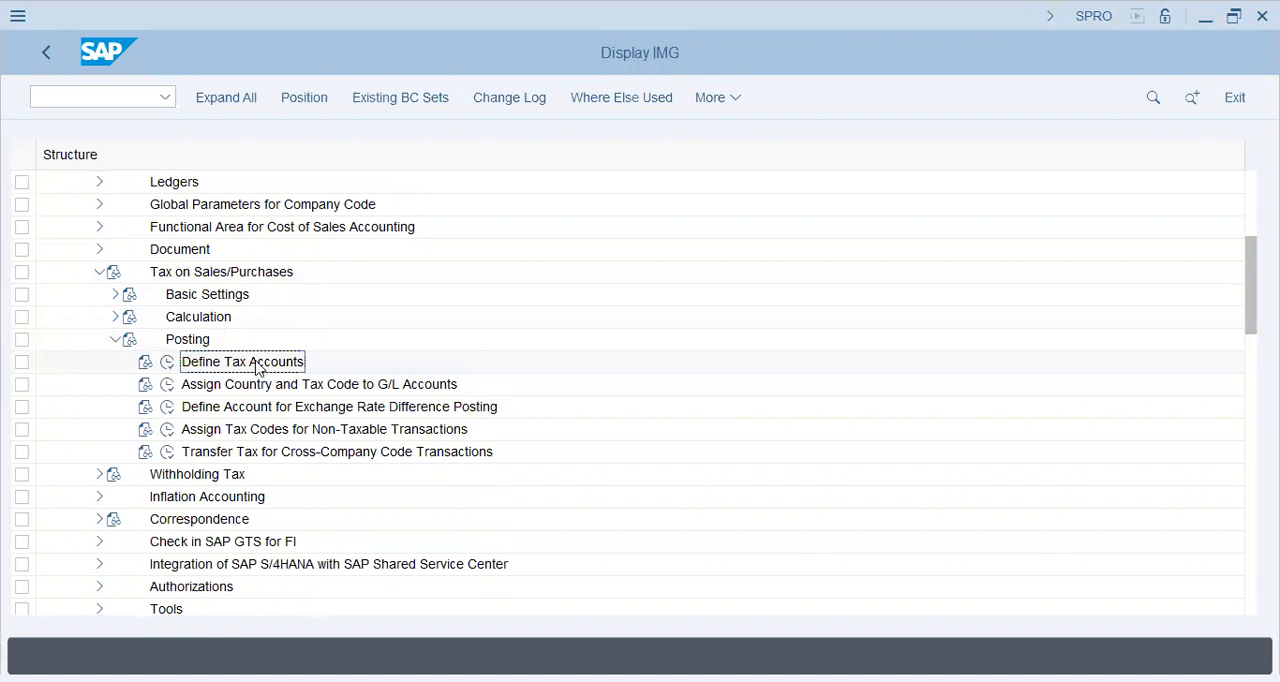
left_click(167, 362)
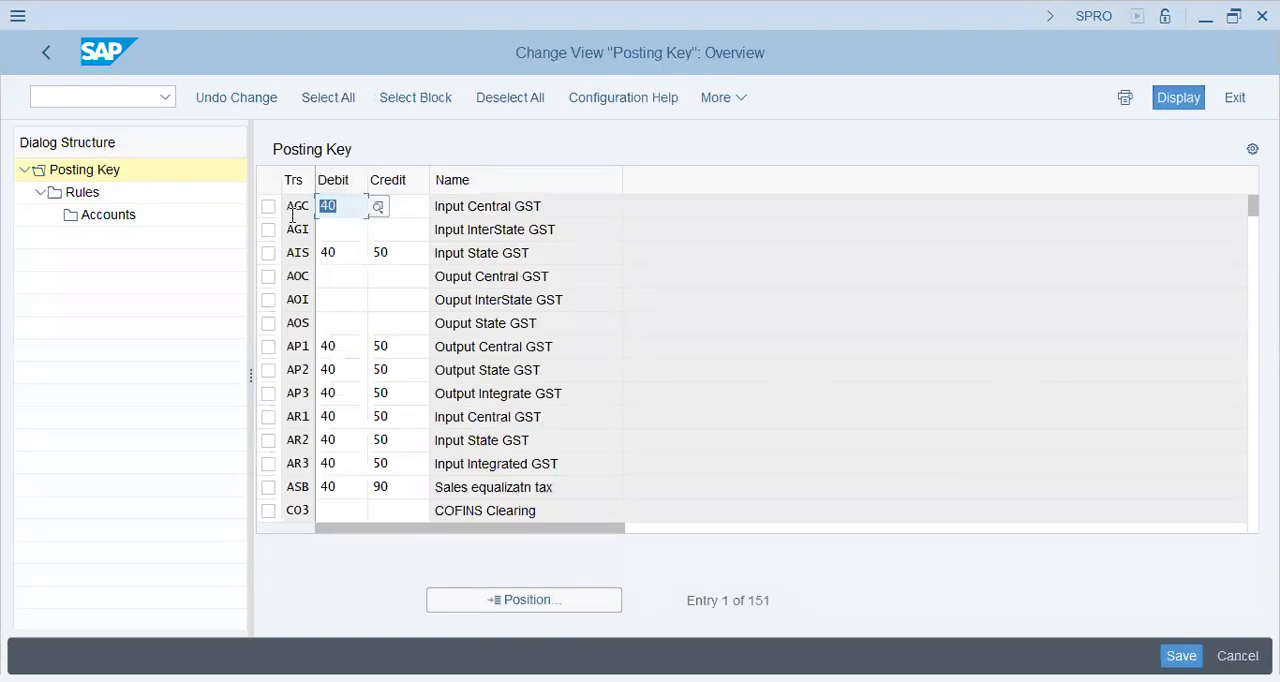
left_click(292, 210)
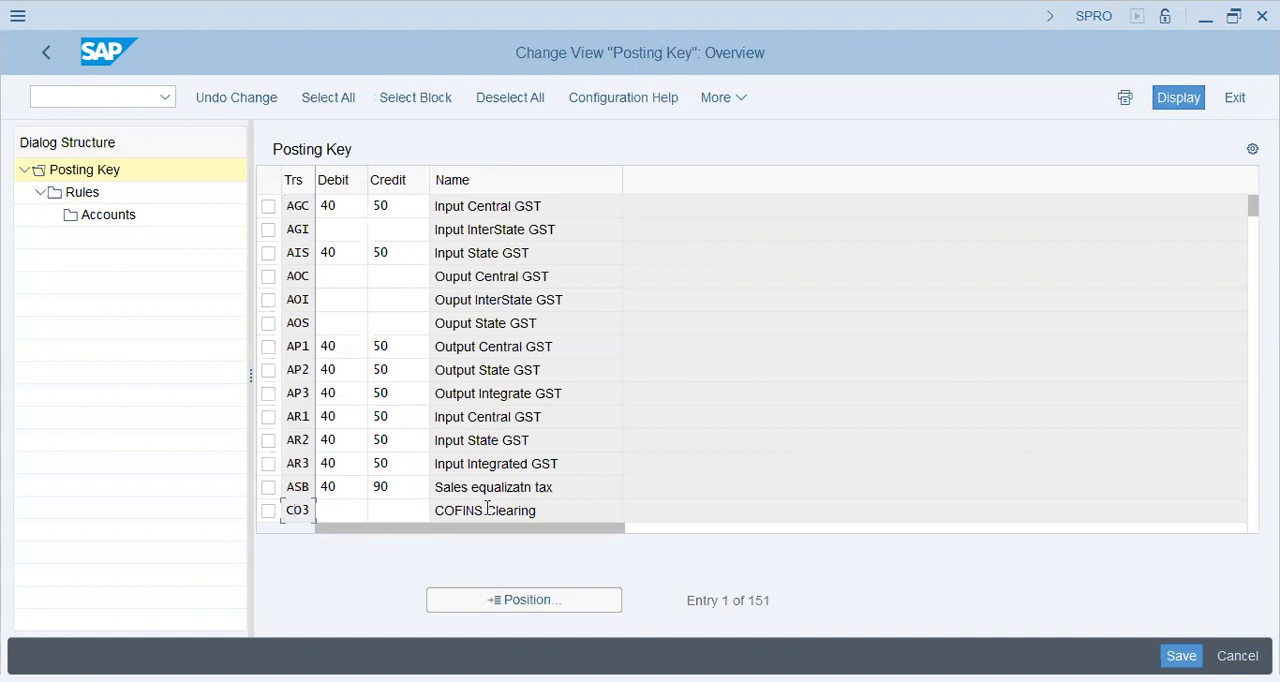
Position the posting key list on transaction VST
left_click(512, 600)
type("V")
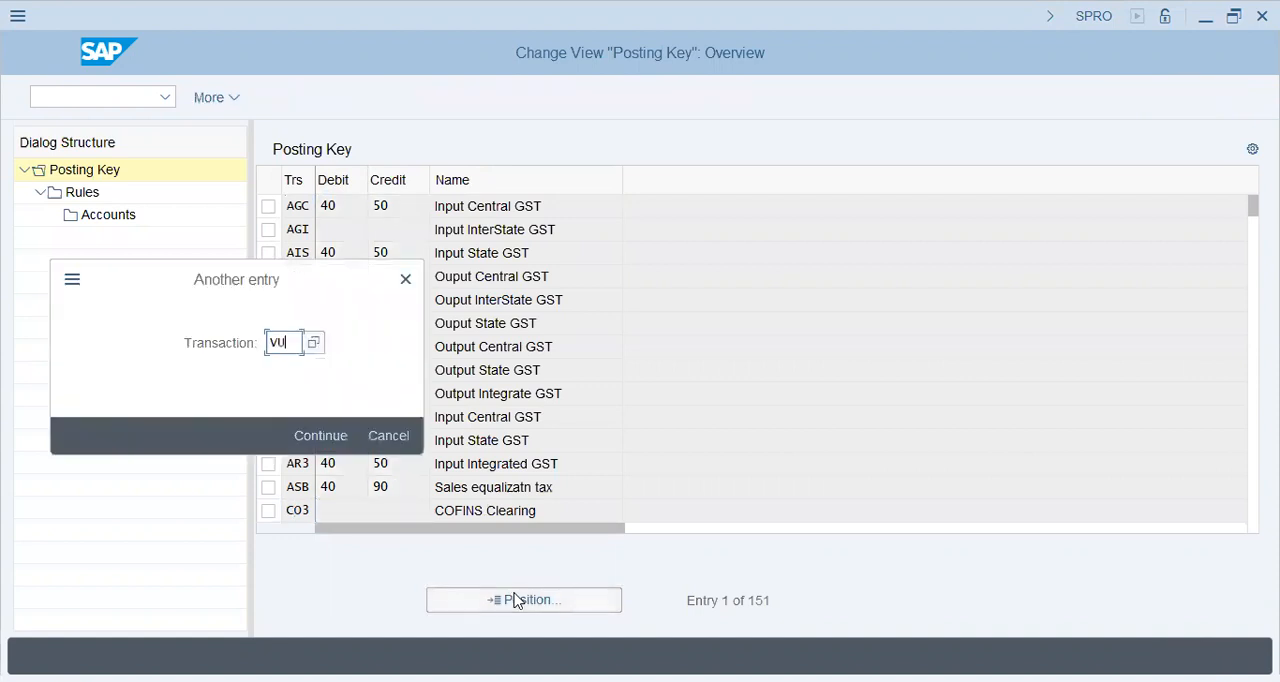
type("ST")
key("Return")
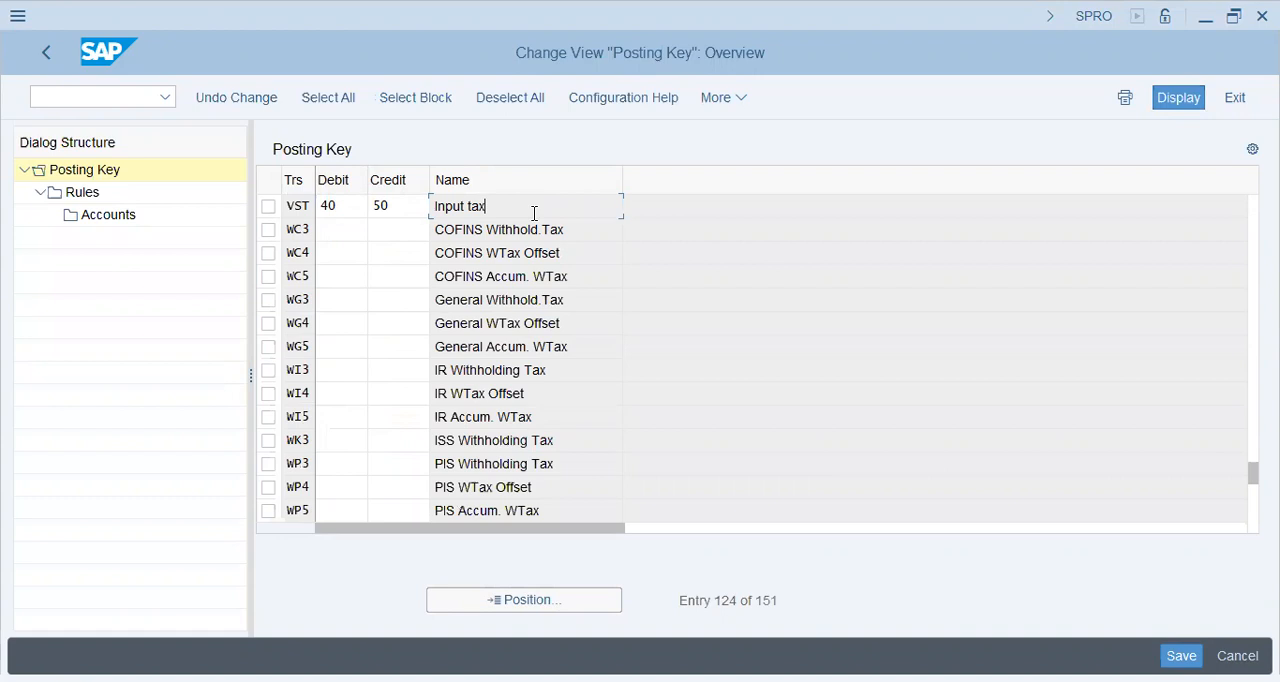
Check the debit and credit posting keys of the VST input tax entry and open its rules
left_click(342, 211)
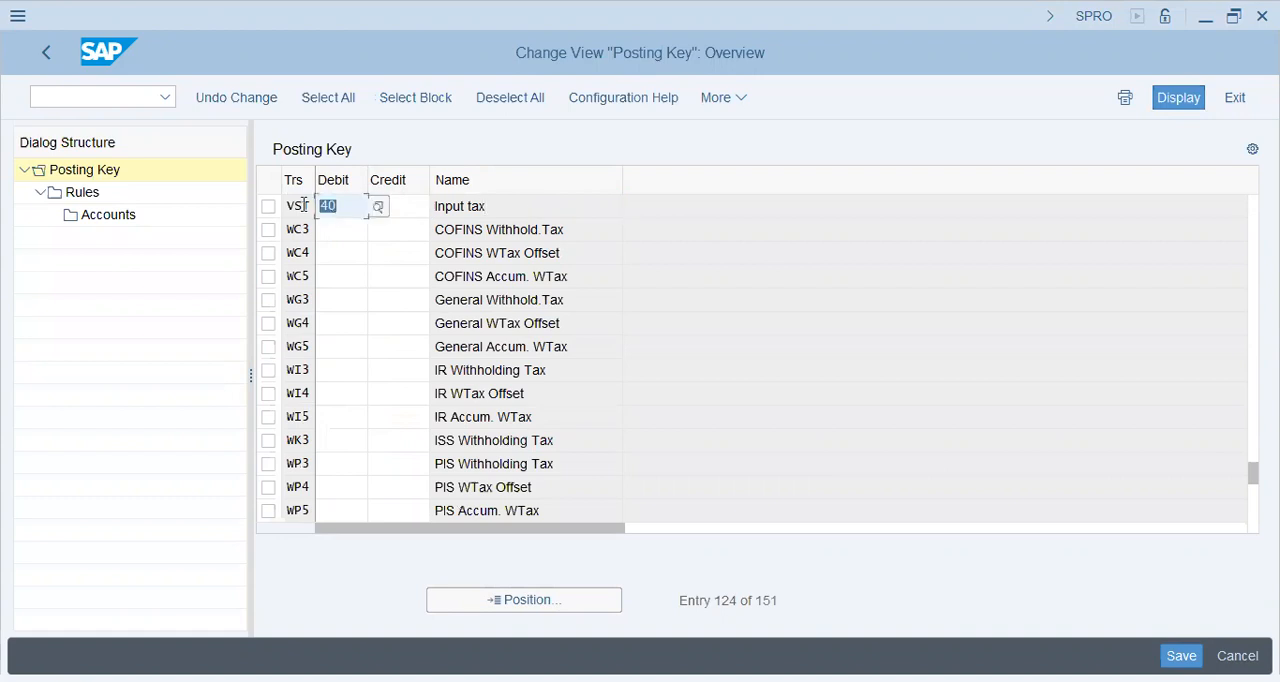
left_click(406, 205)
left_click(268, 206)
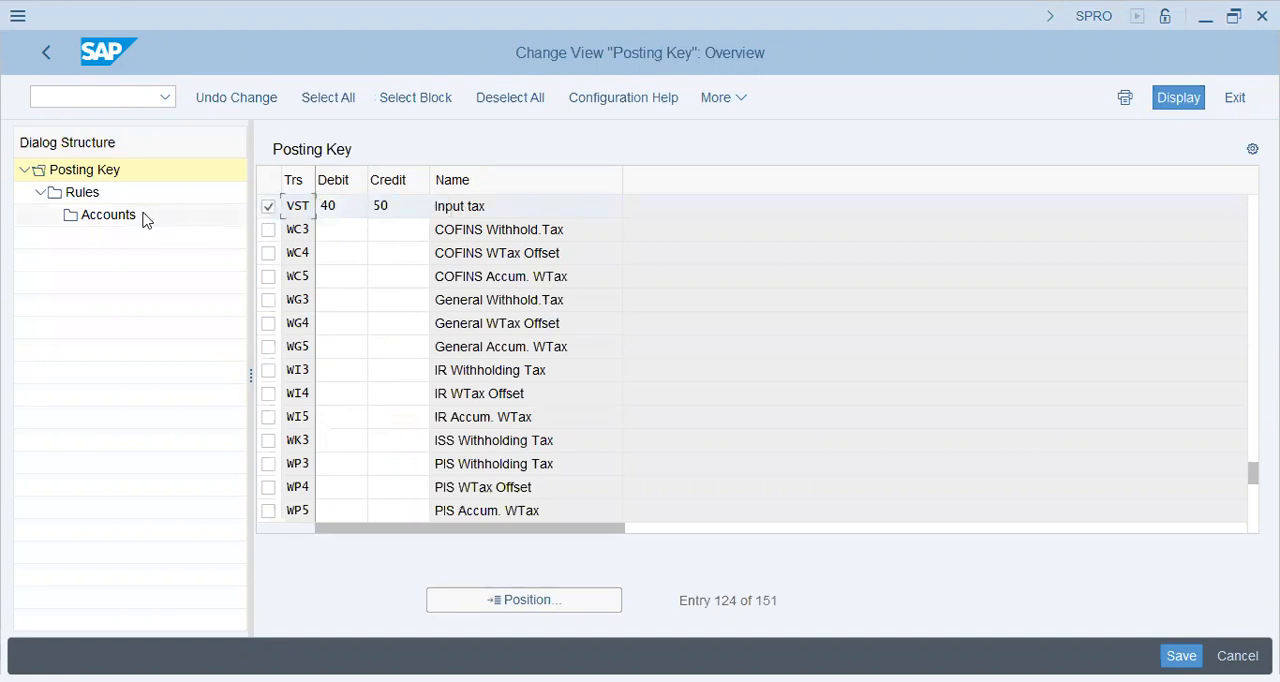
left_click(83, 192)
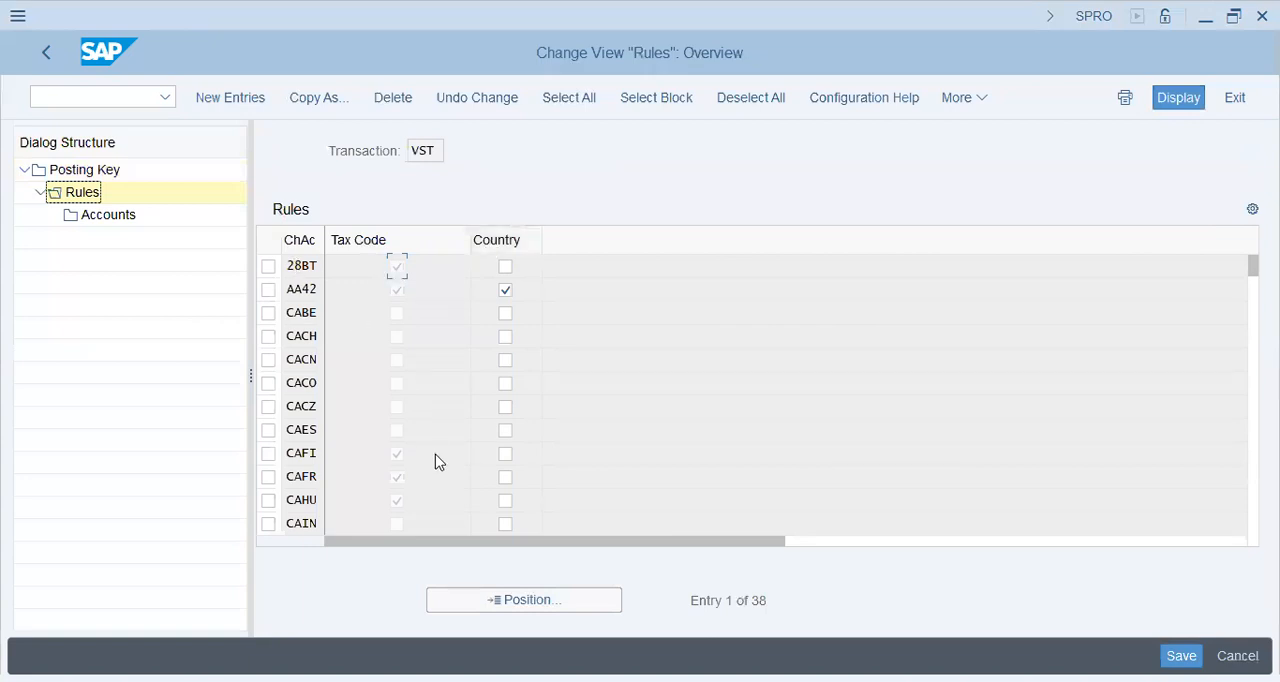
Position the VST rules on chart of accounts FI46 and open its account assignments
left_click(497, 603)
type("fi")
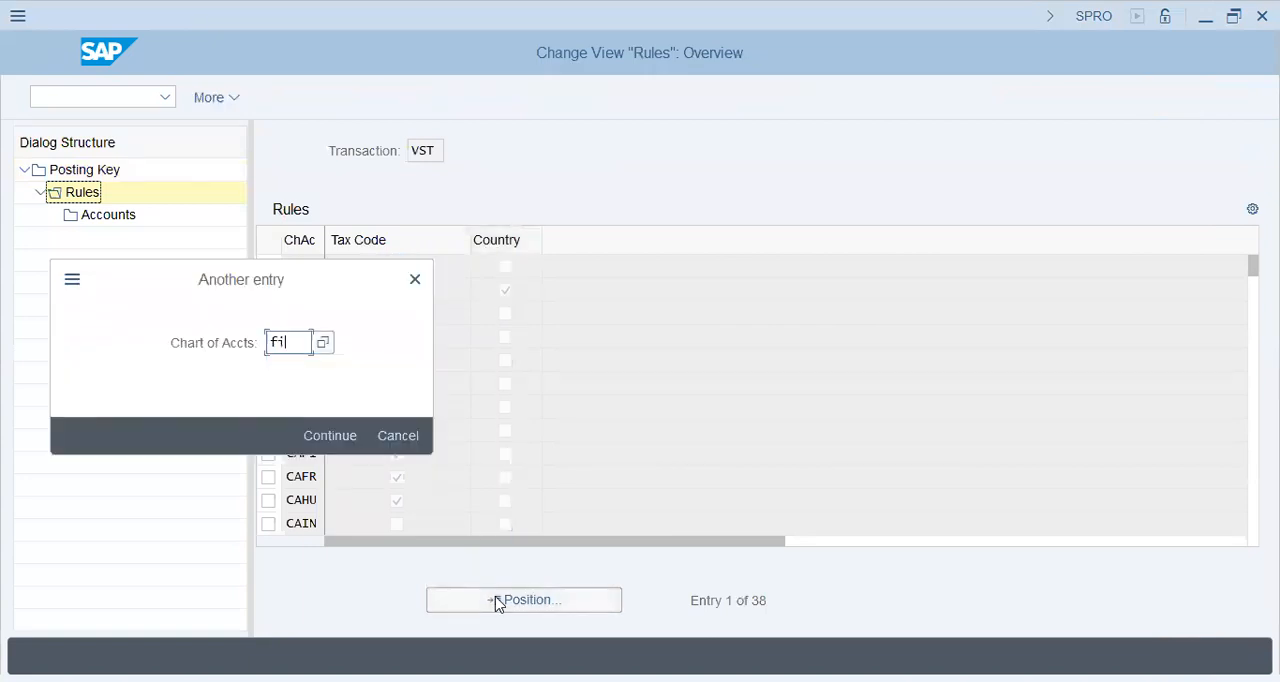
type("46")
key("Return")
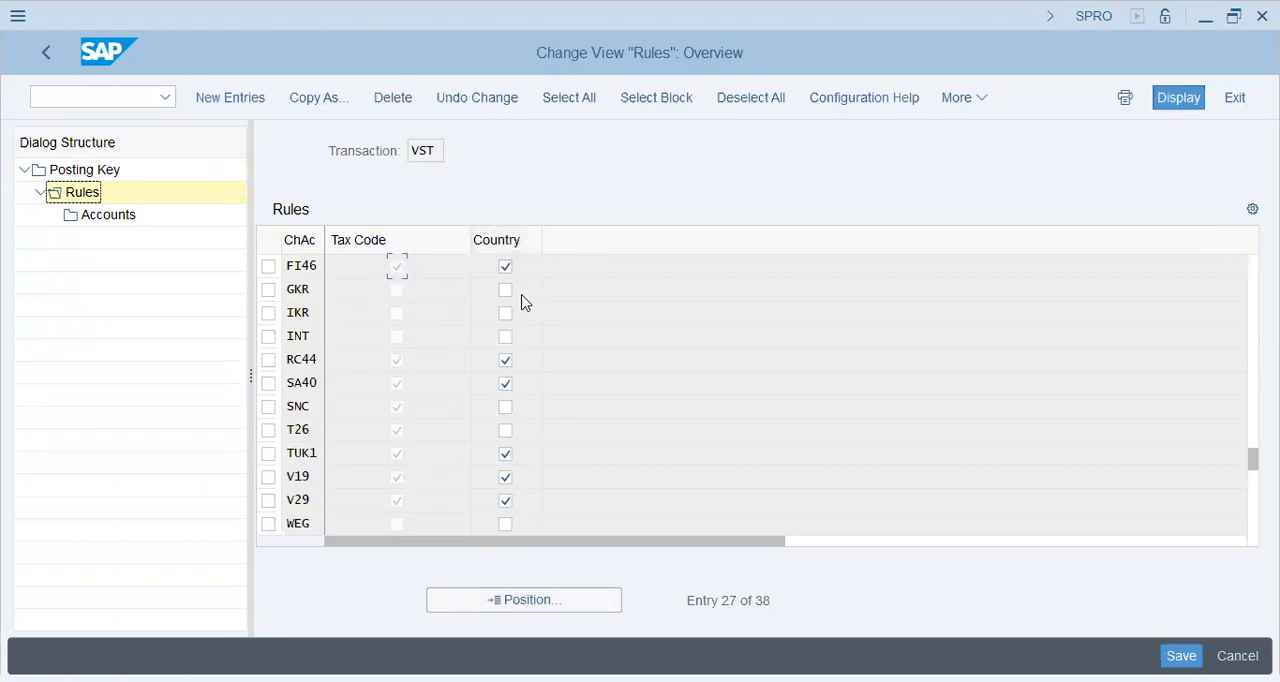
left_click(311, 268)
left_click(268, 266)
double_click(127, 217)
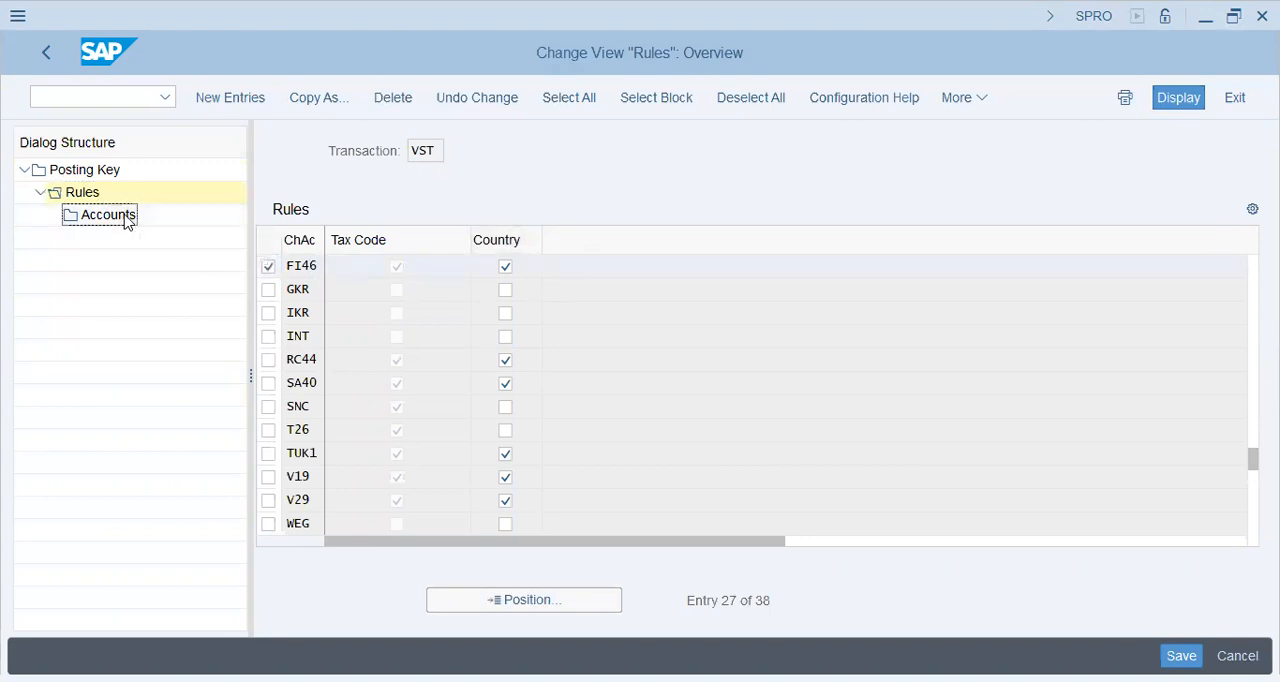
Examine the tax code, country and G/L account assigned to chart of accounts FI46
left_click(418, 296)
key("ctrl+a")
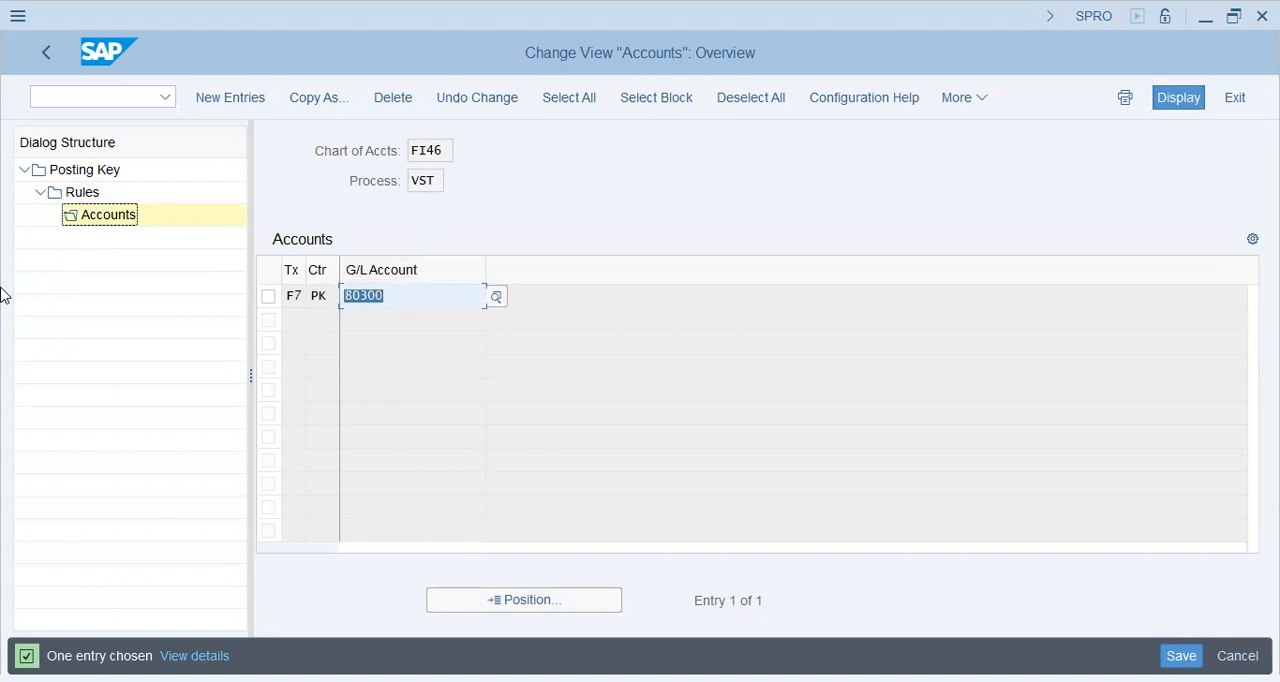
left_click(432, 298)
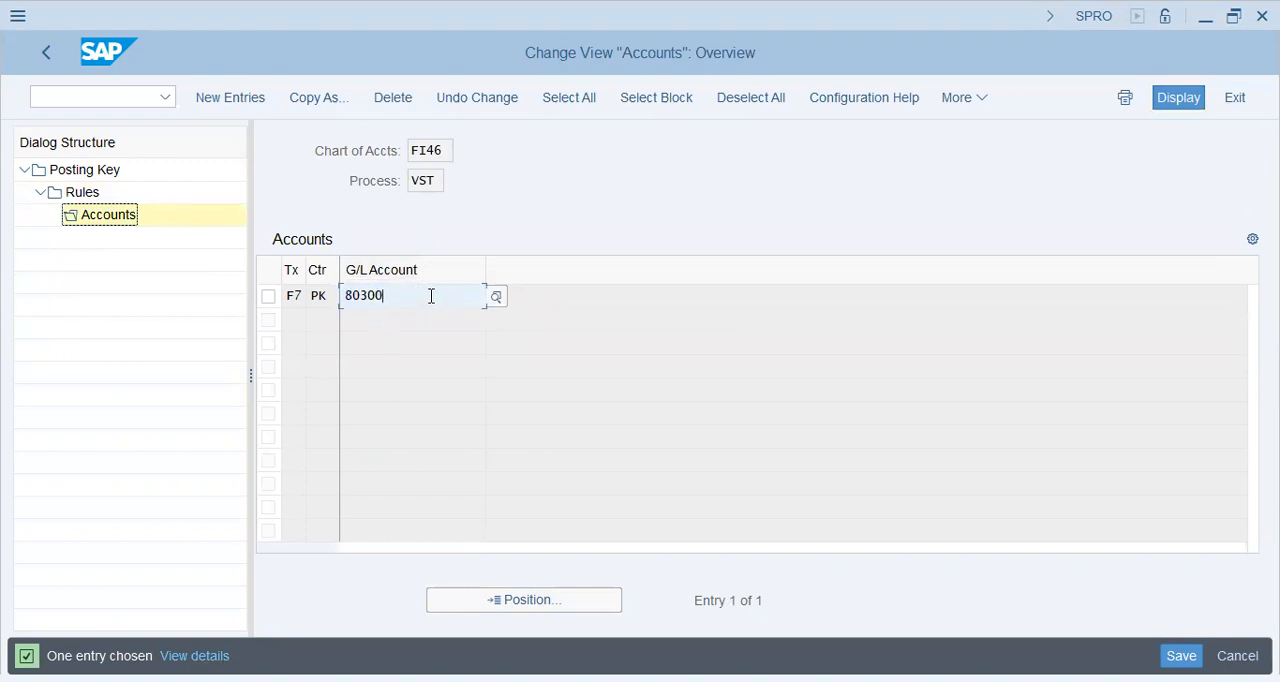
left_click(291, 296)
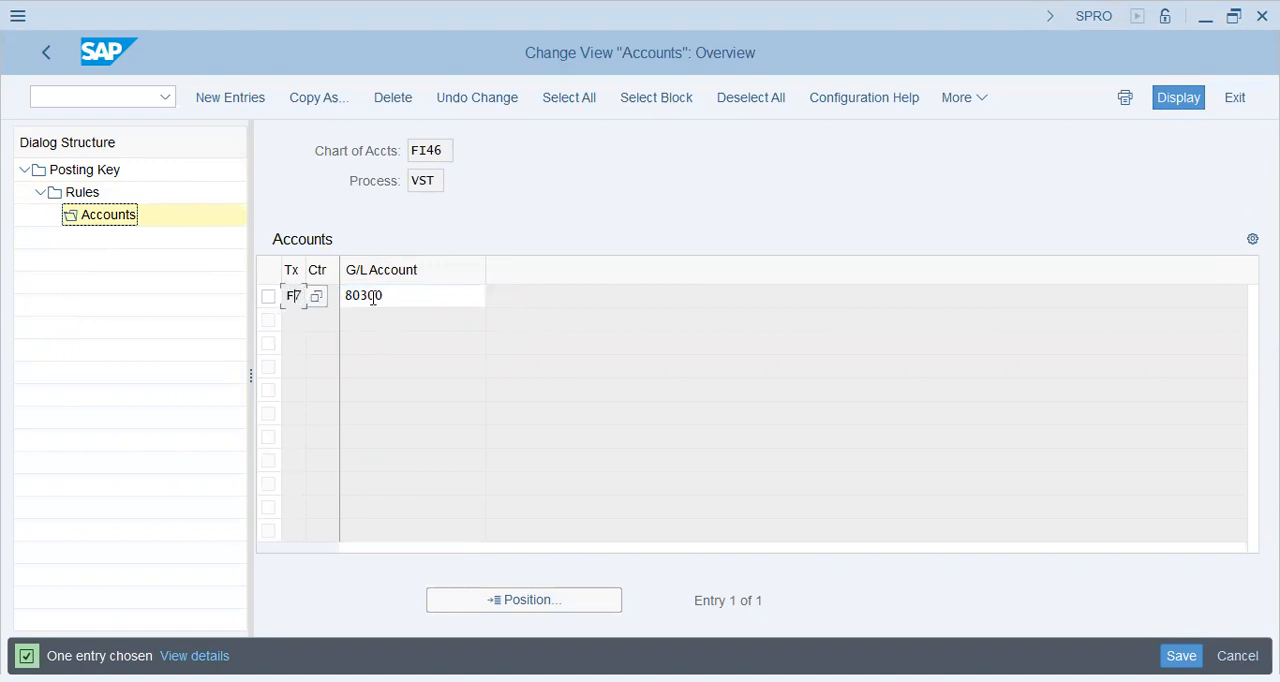
left_click(454, 294)
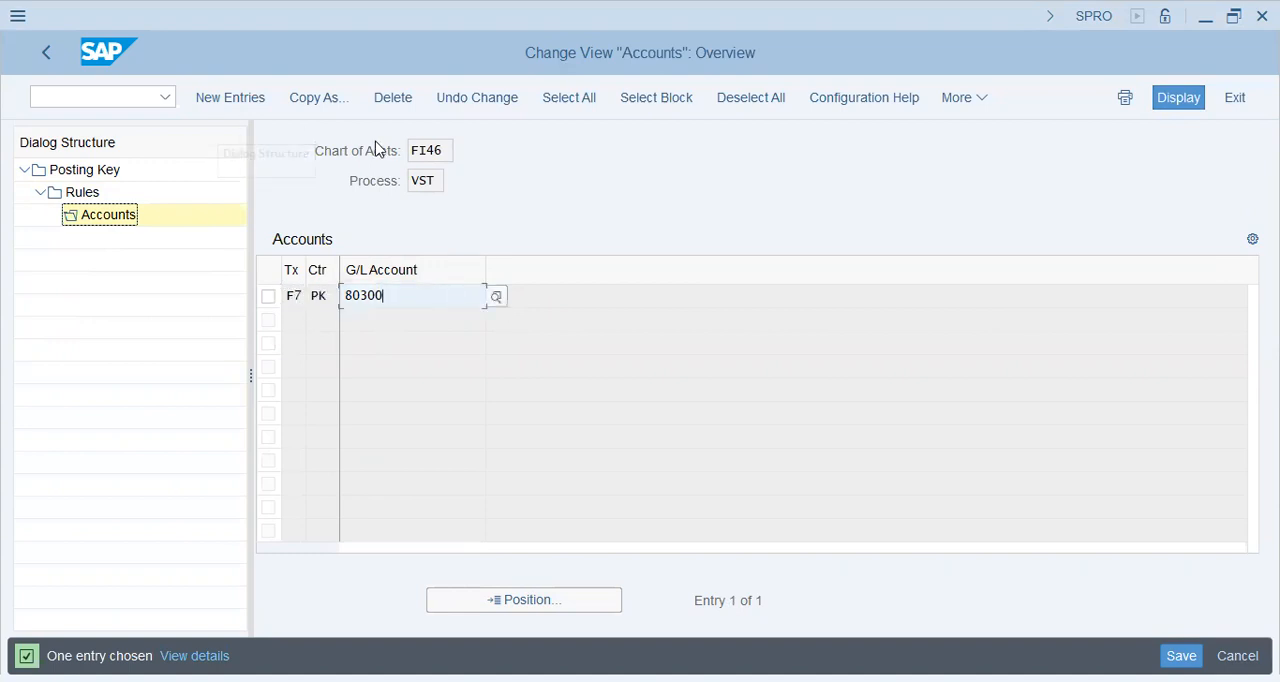
Return to the IMG structure and open the Assign Country and Tax Code to G/L Accounts activity
left_click(50, 56)
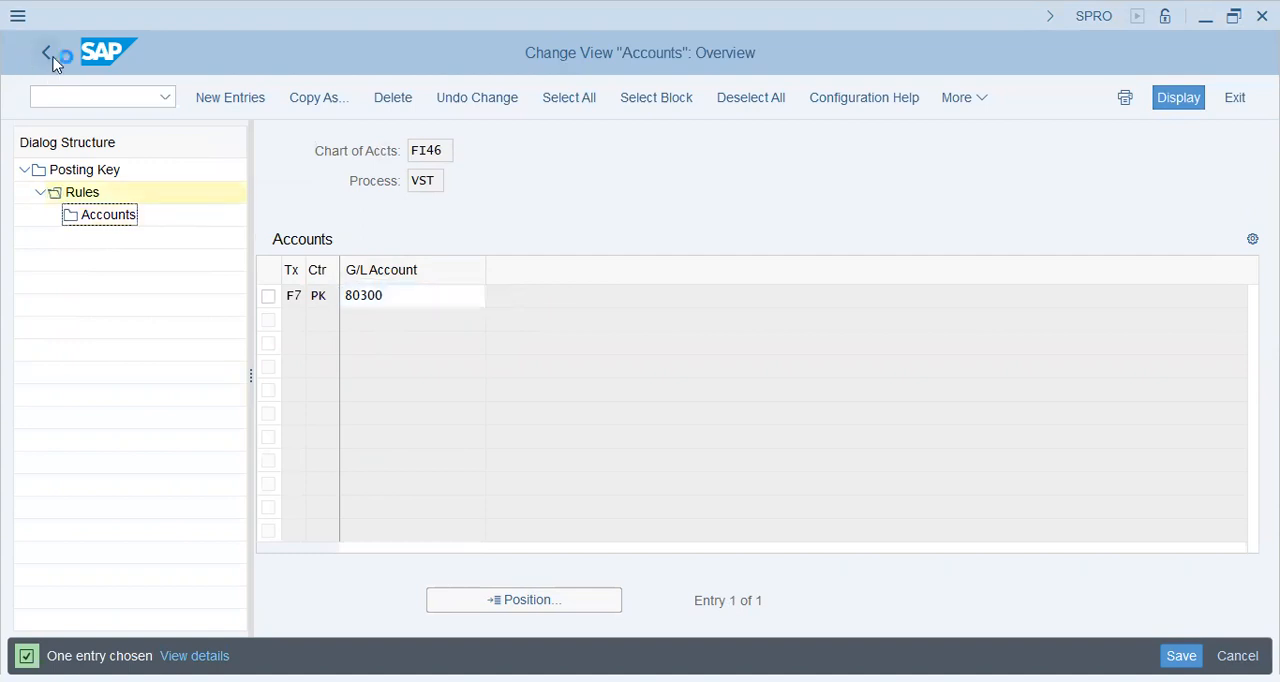
left_click(50, 56)
left_click(52, 58)
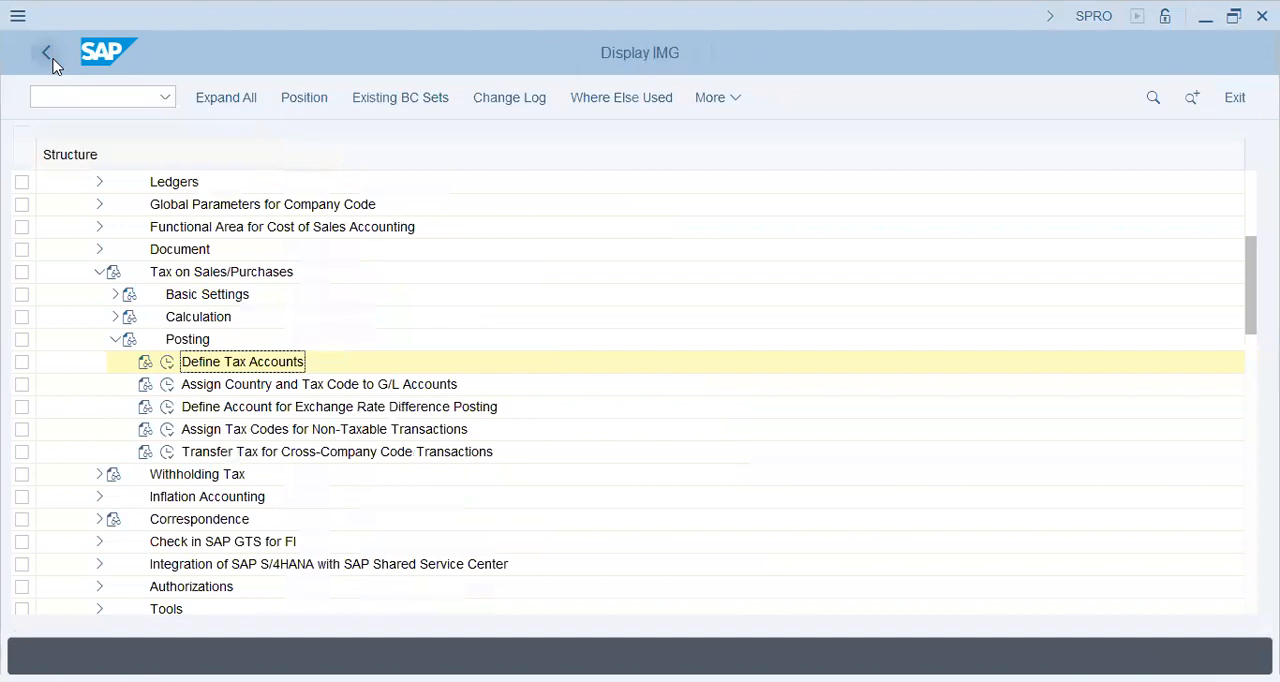
left_click(167, 384)
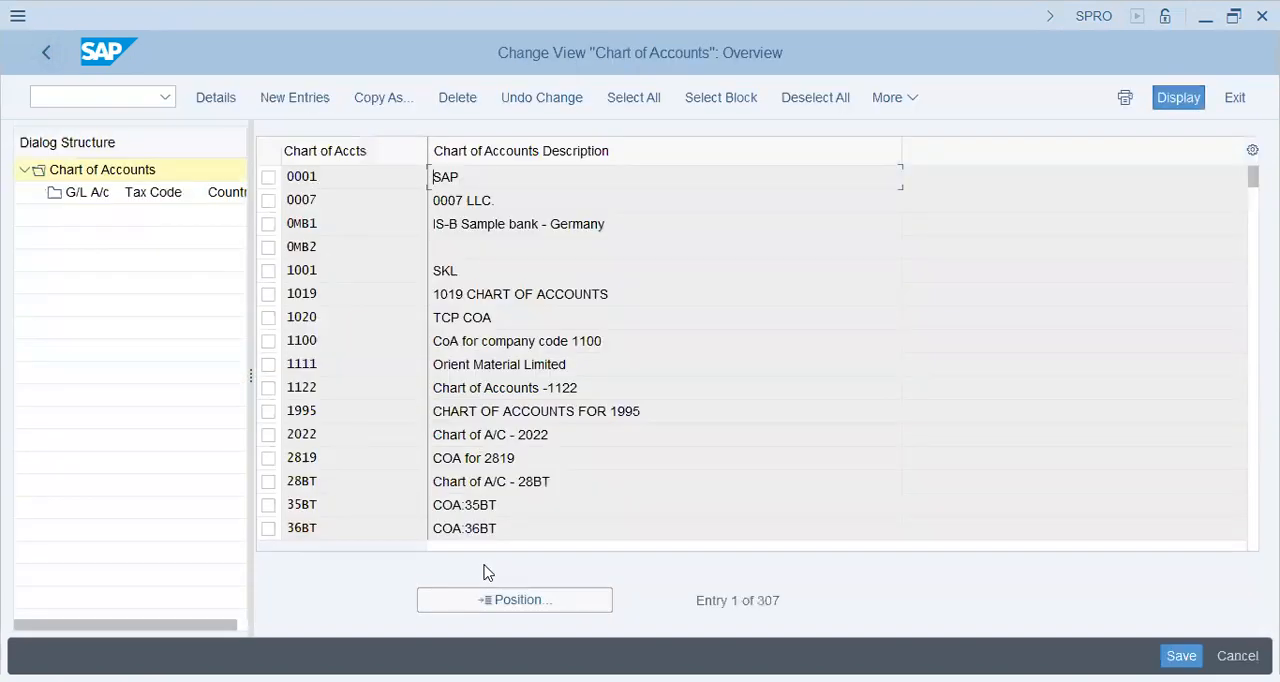
Position the list on chart of accounts FI46, select it and open its G/L account, tax code and country assignments
left_click(513, 601)
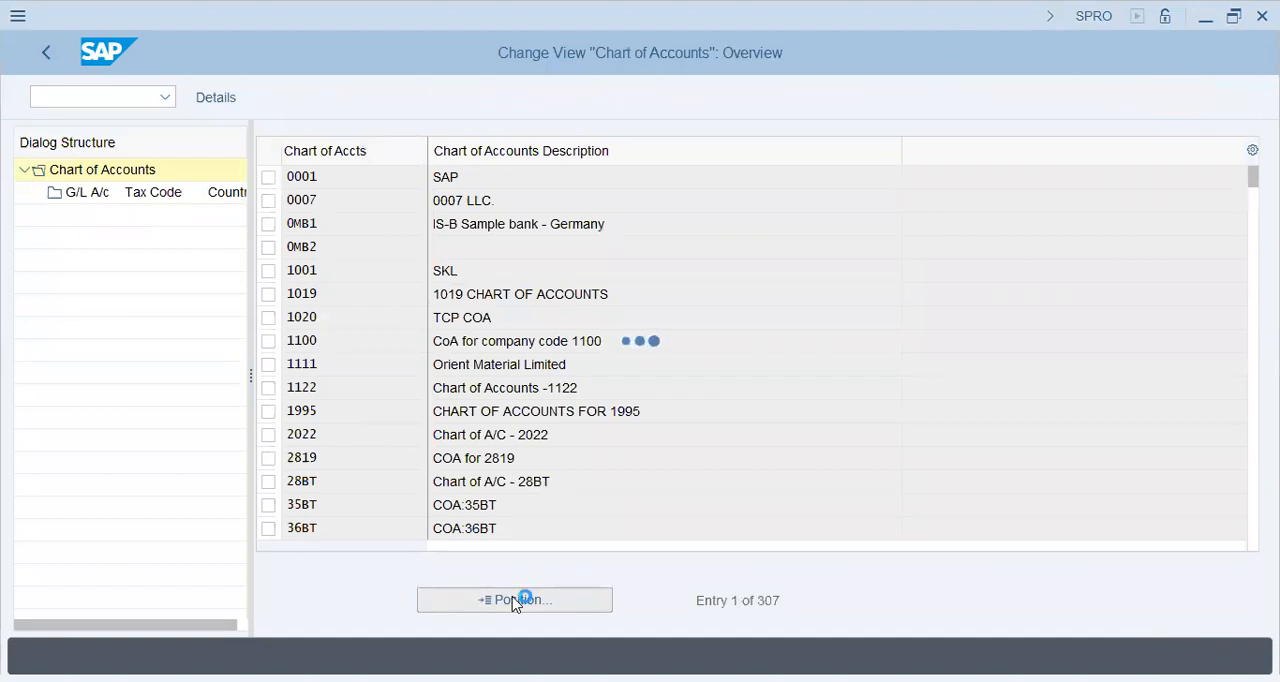
type("FI")
type("46")
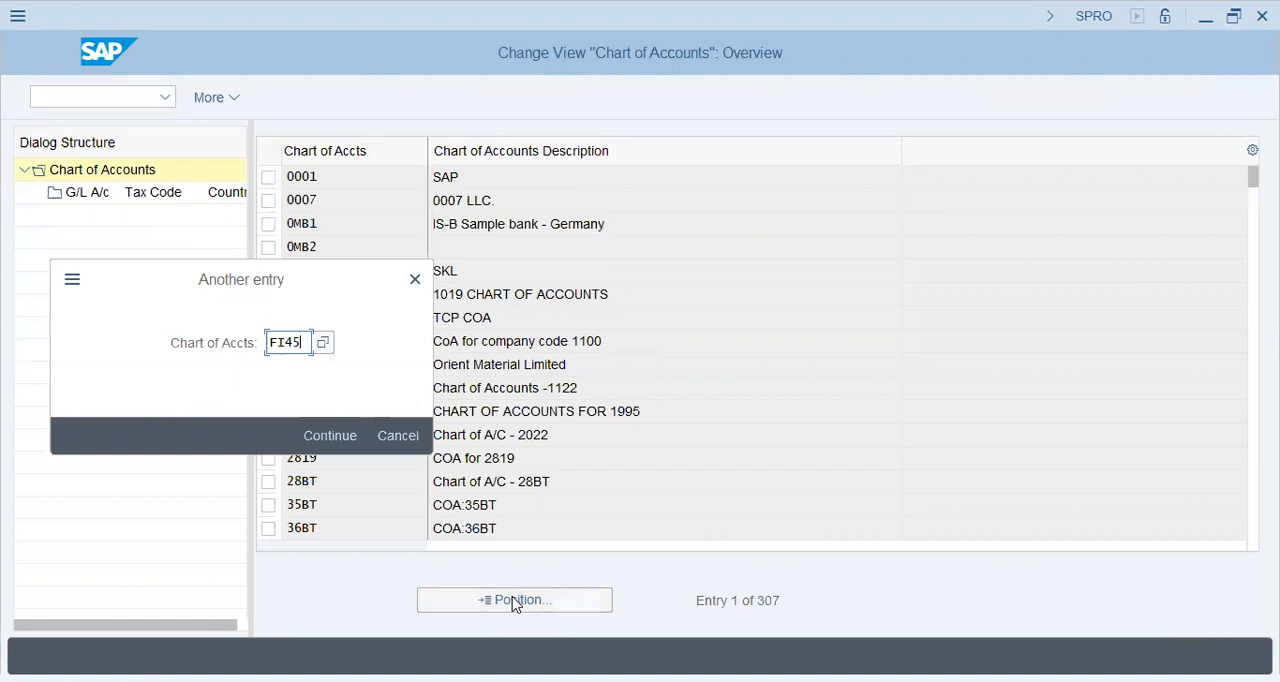
key("Return")
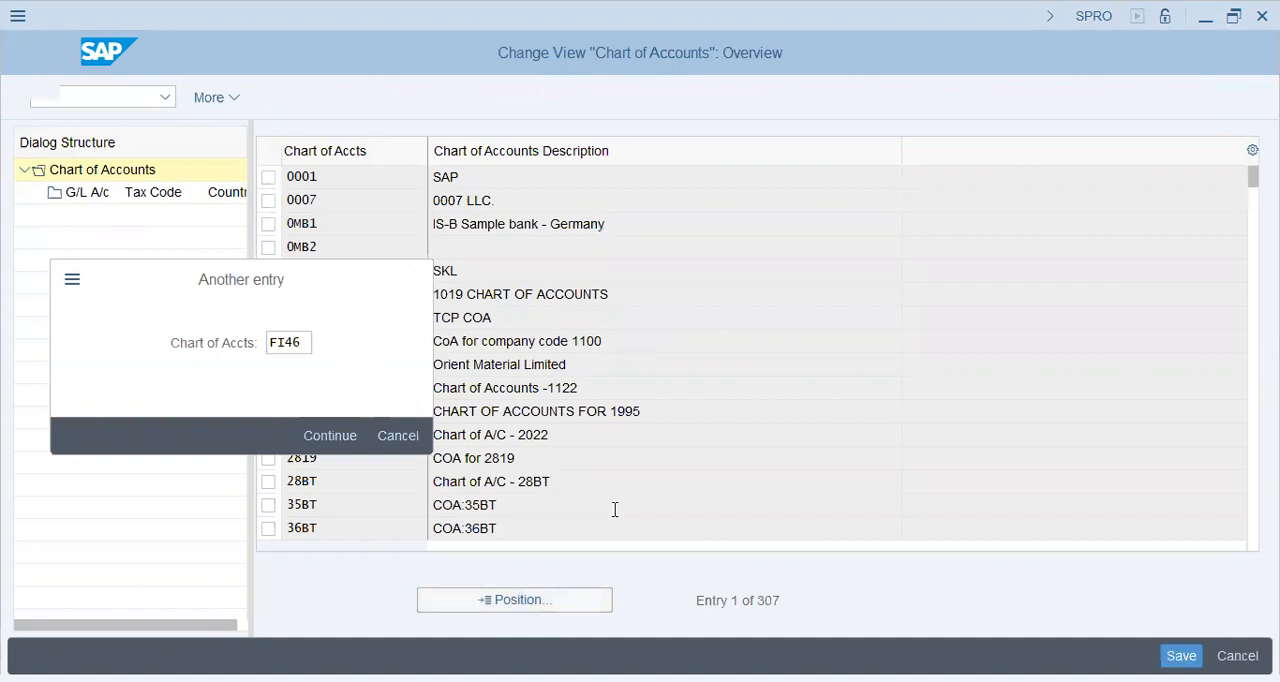
left_click(268, 180)
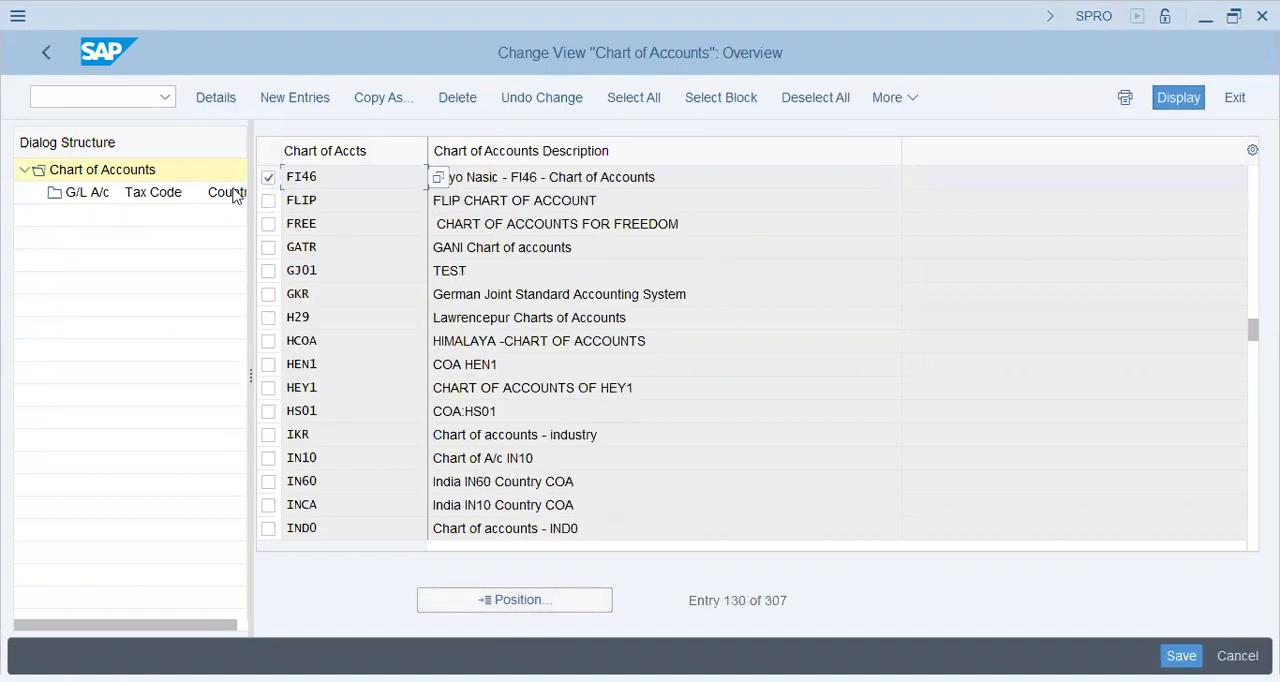
double_click(132, 194)
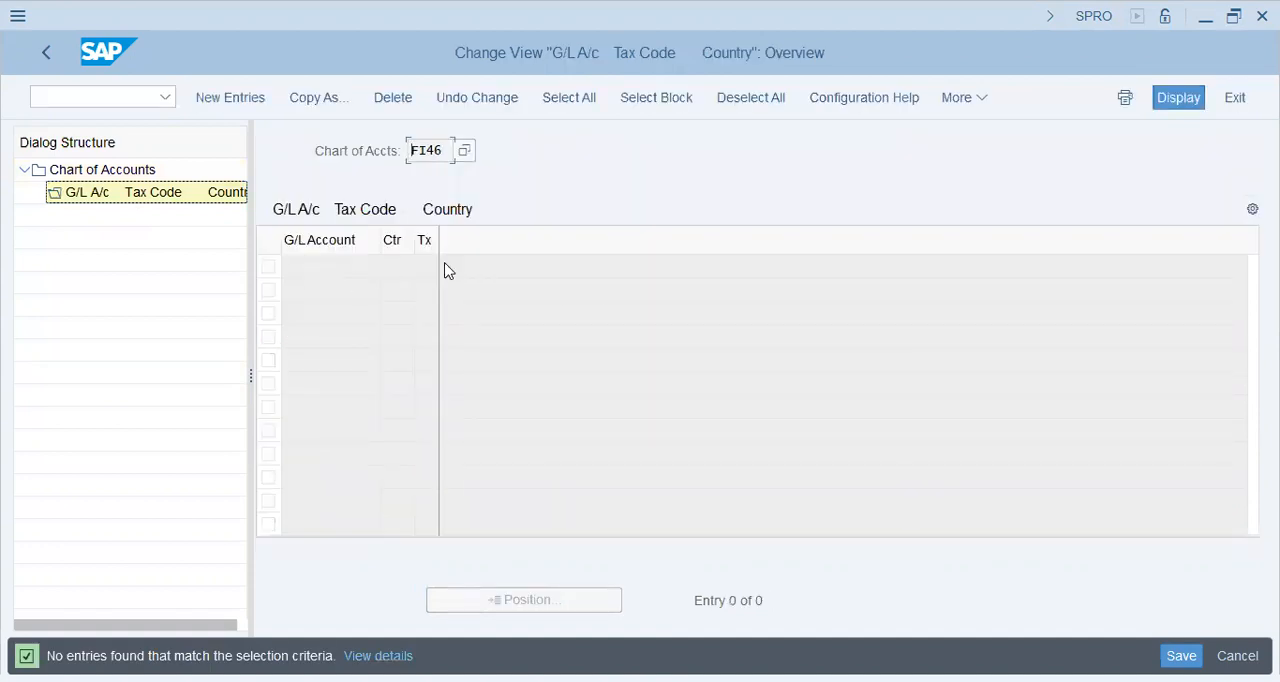
Add a new entry for G/L account 80300 with country PK and tax code F7, and save it
left_click(232, 97)
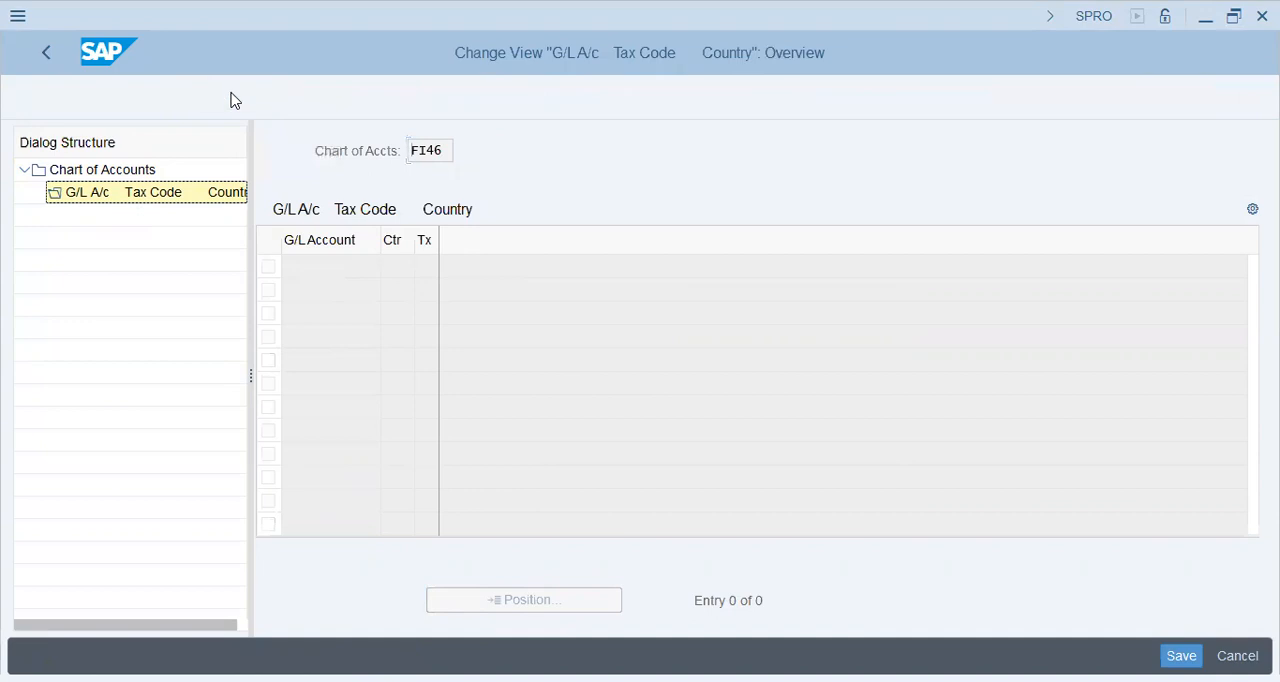
type("80300")
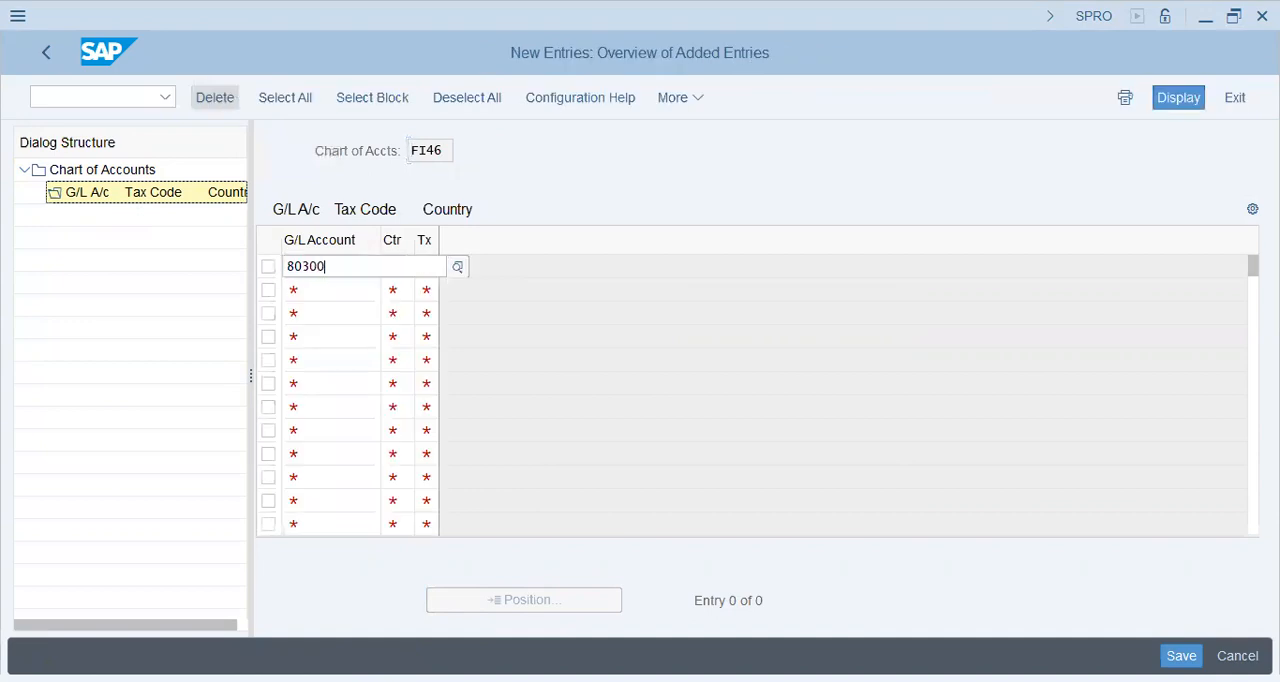
left_click(404, 267)
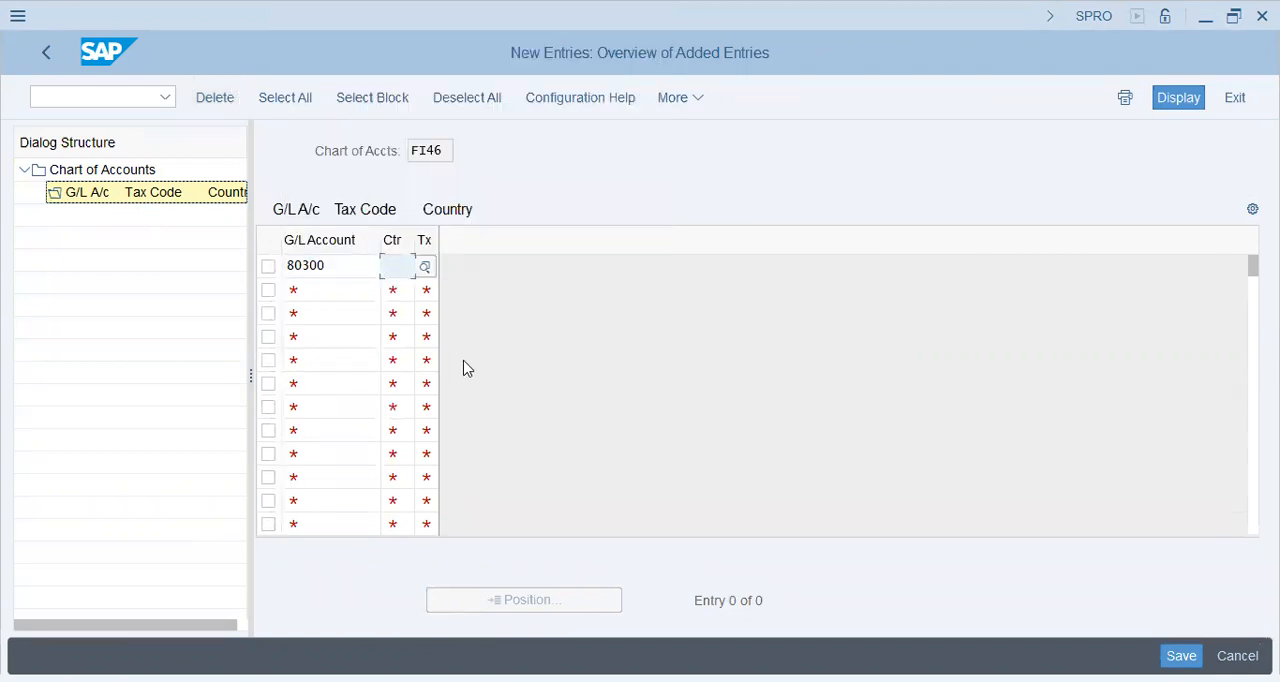
type("PK")
key("Tab")
type("F7")
key("Return")
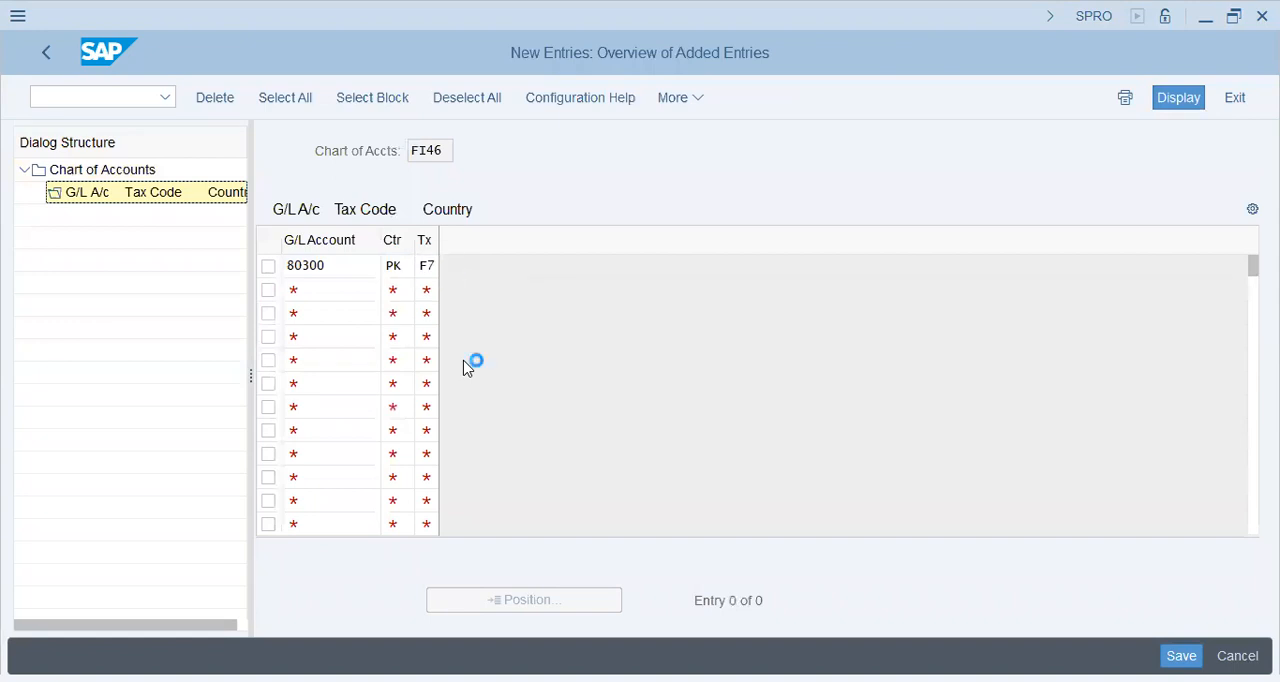
key("ctrl+s")
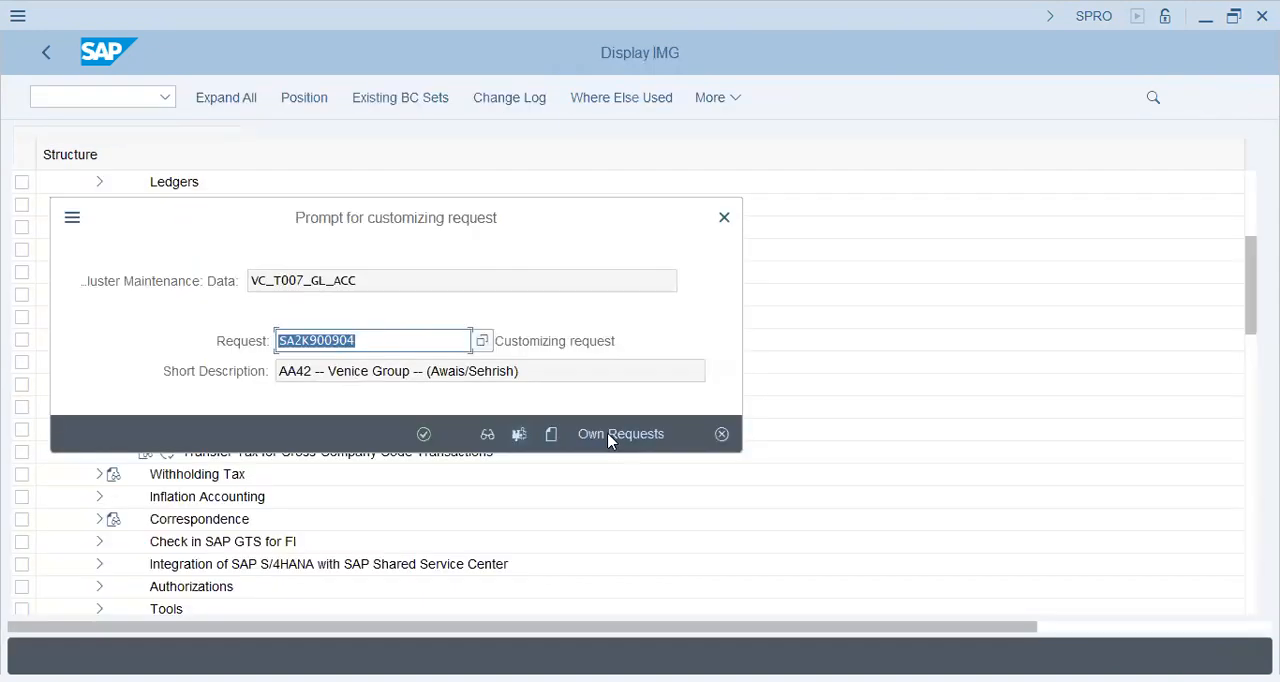
Find FI46 among the own customizing requests, choose request SA2K901064 and save the G/L account assignment under it
left_click(610, 436)
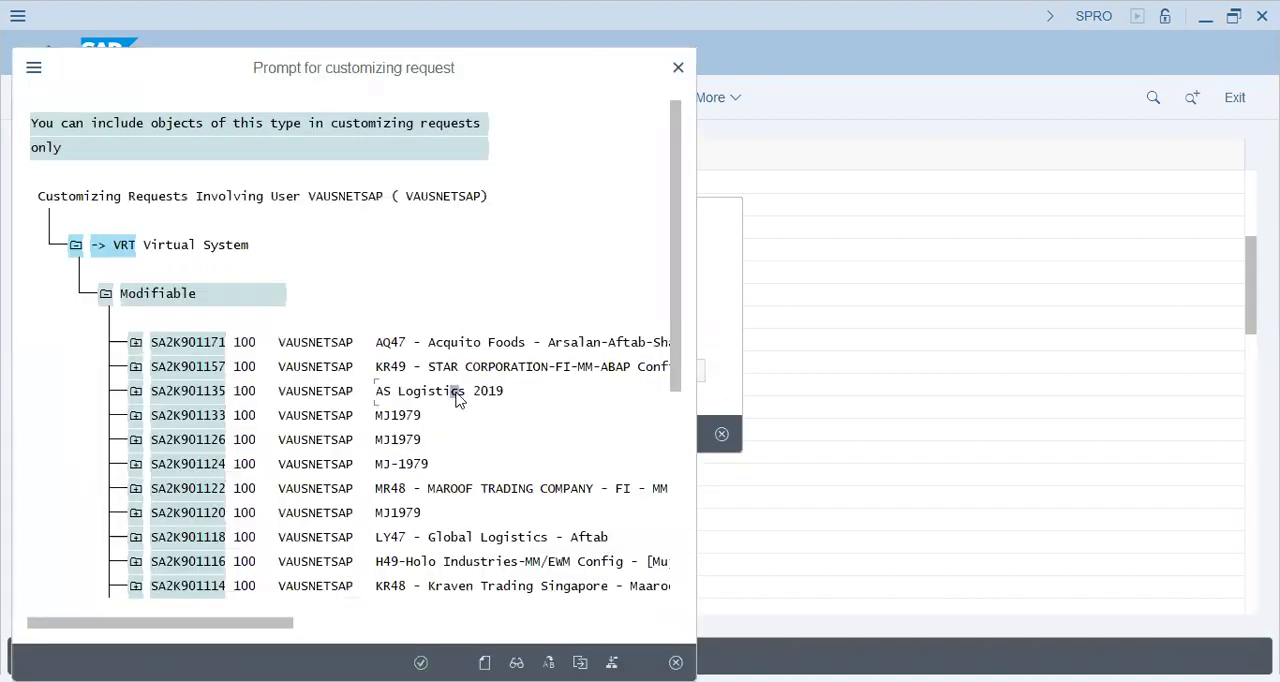
double_click(456, 397)
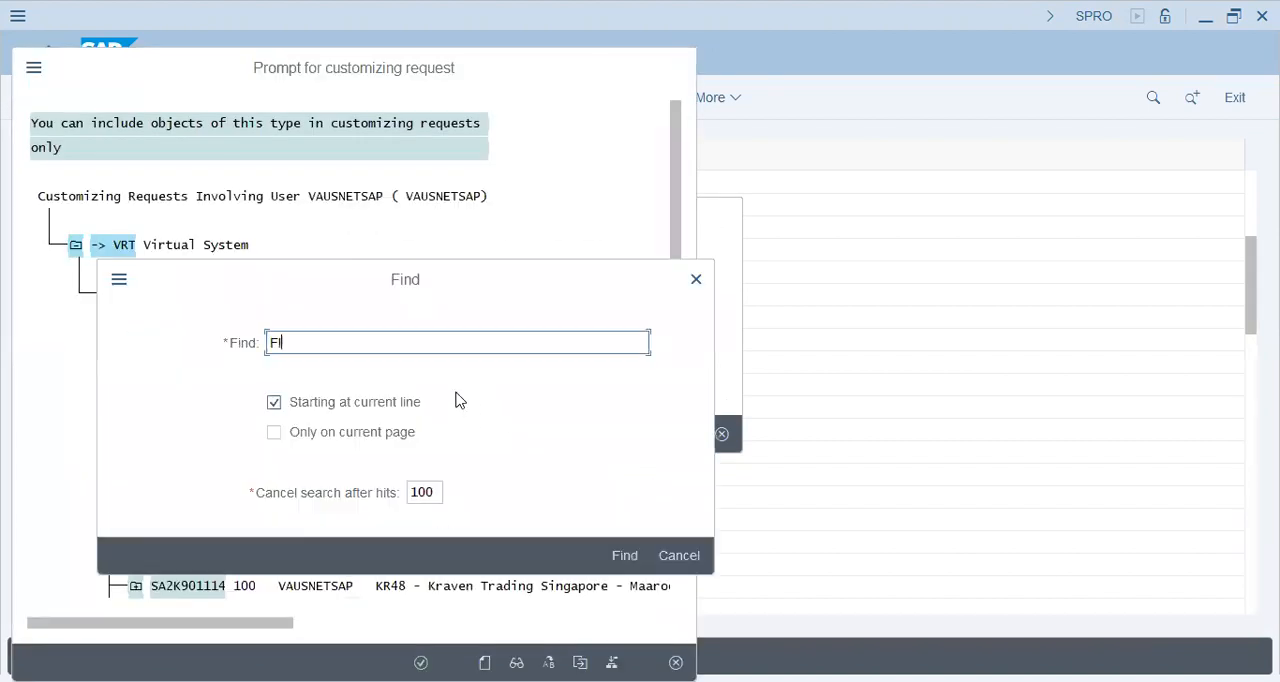
type("46")
key("Return")
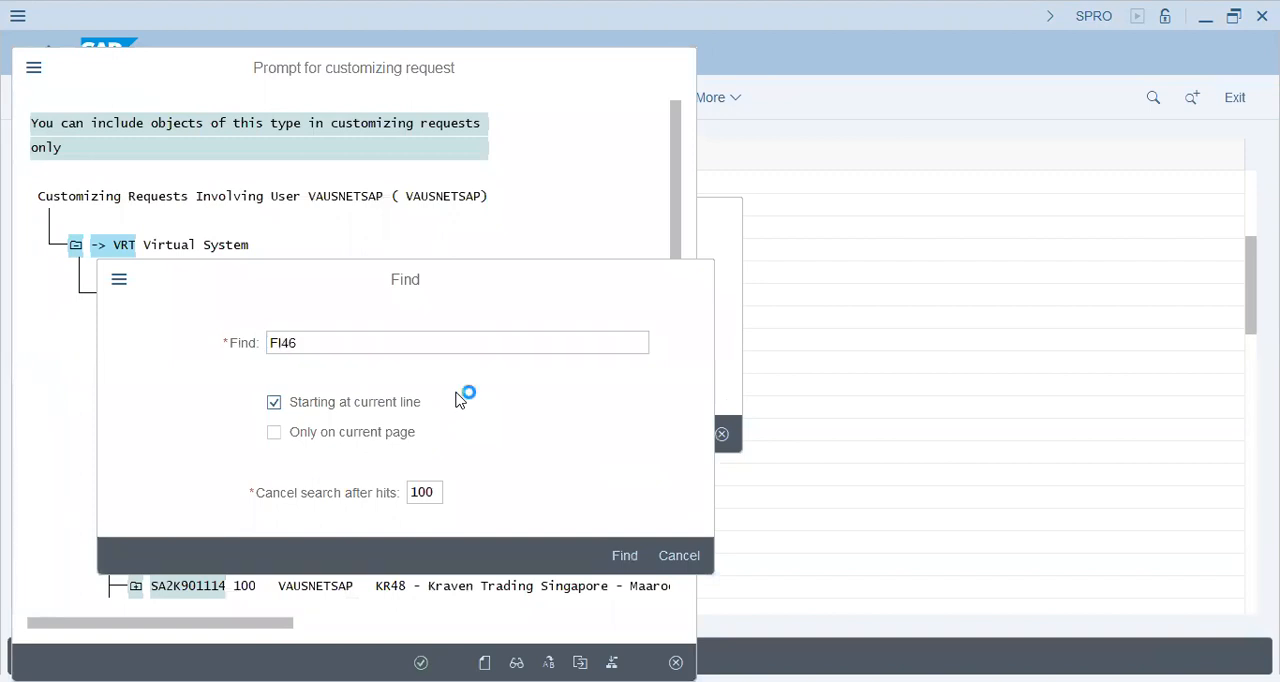
left_click(537, 129)
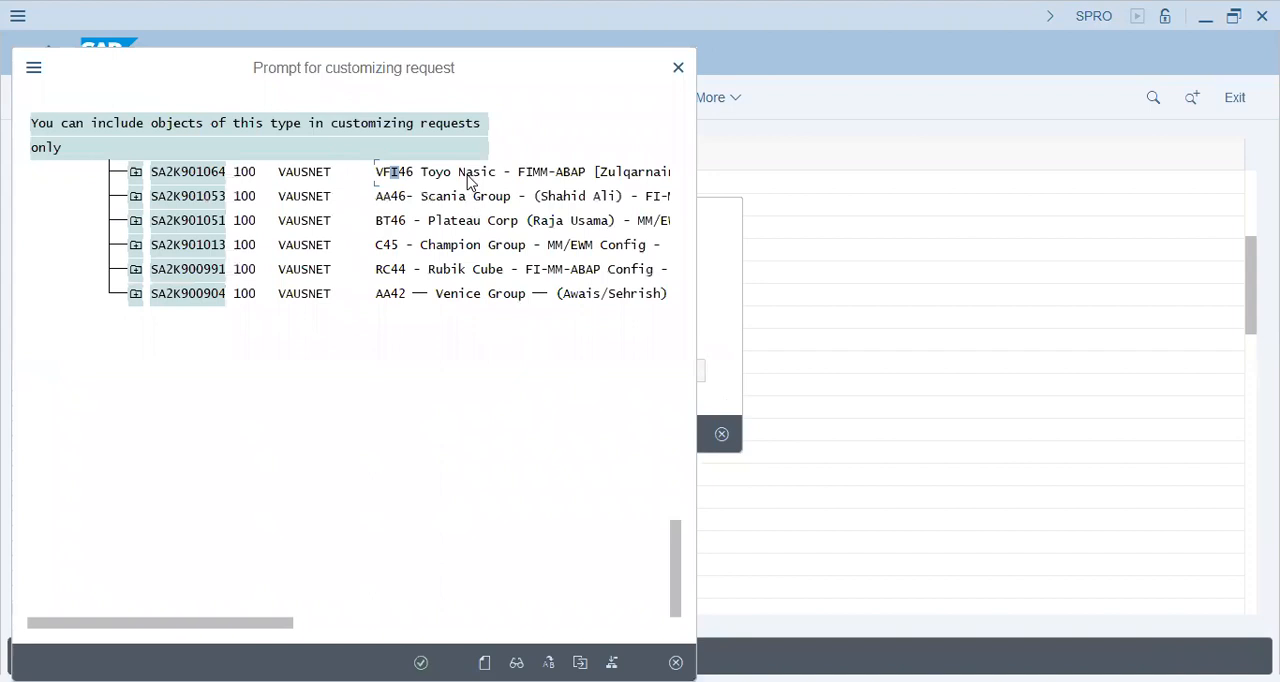
double_click(470, 183)
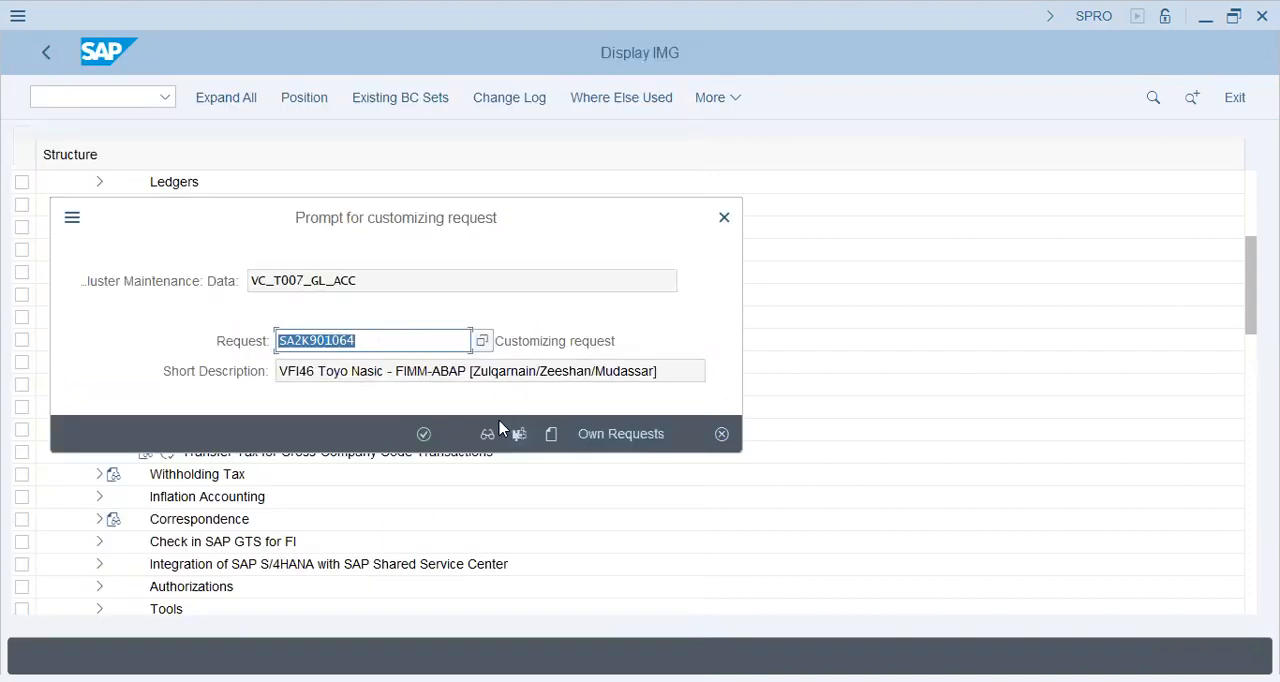
left_click(422, 438)
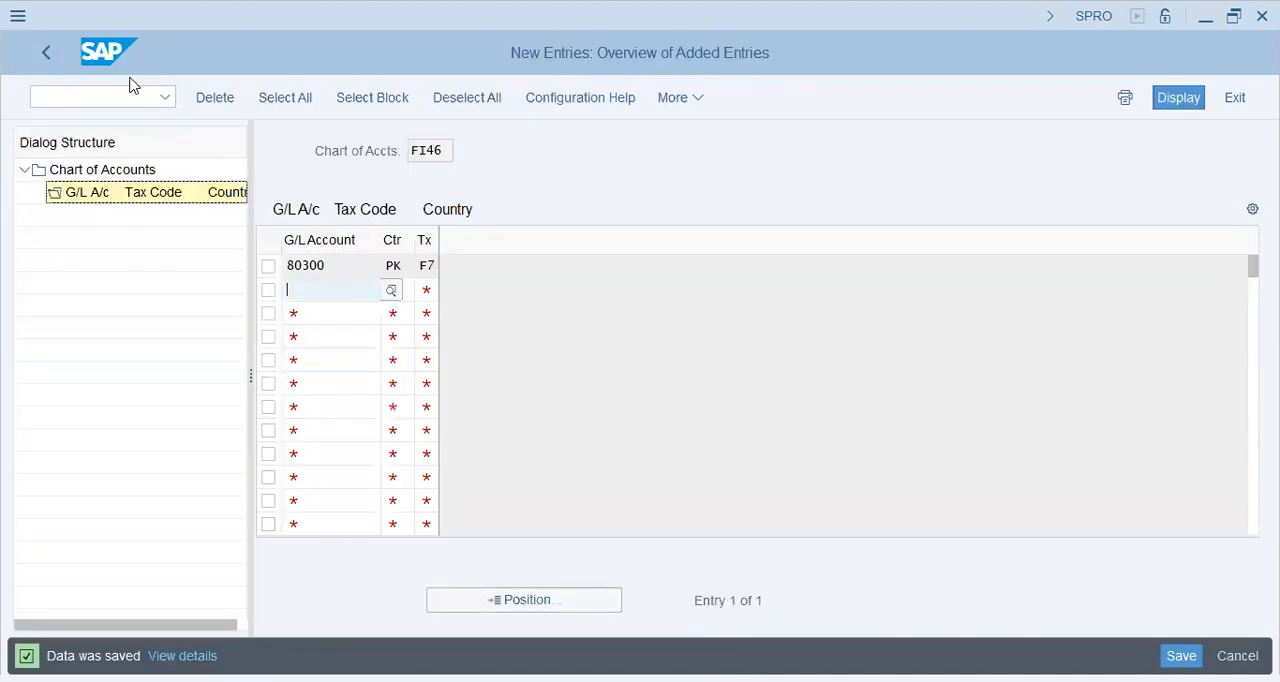
Return to the IMG structure and open the Assign Tax Codes for Non-Taxable Transactions activity
left_click(49, 51)
left_click(49, 51)
left_click(49, 51)
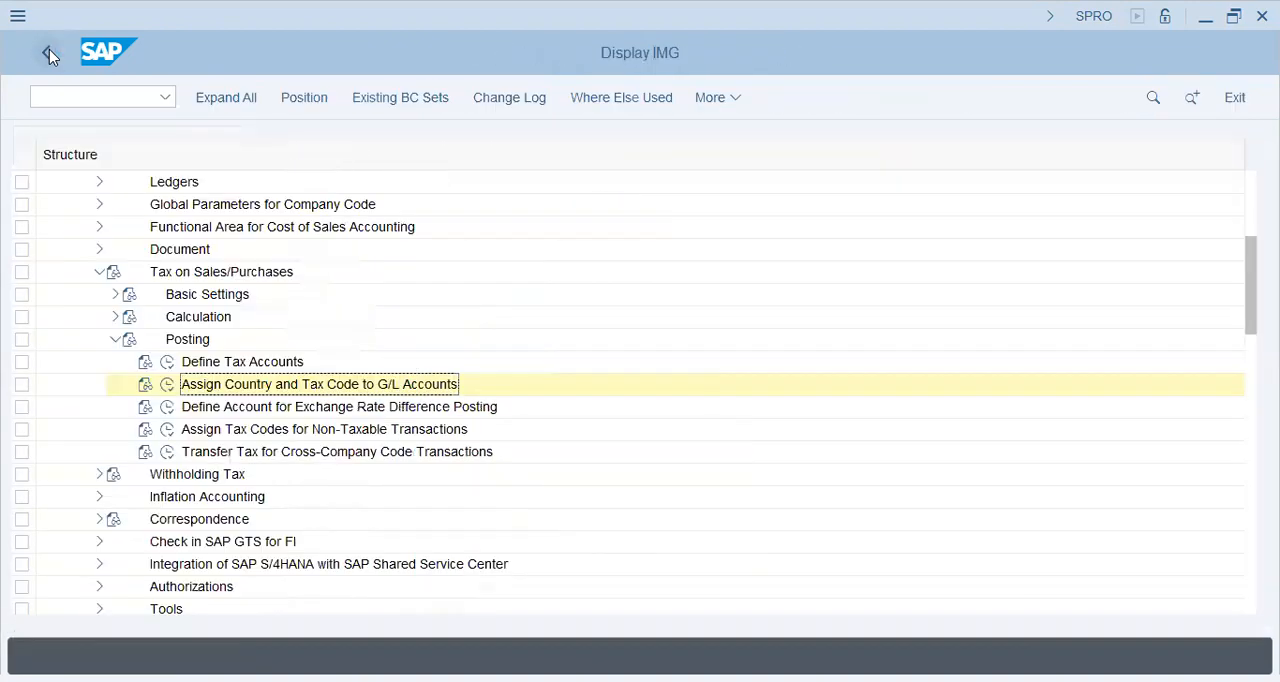
left_click(274, 410)
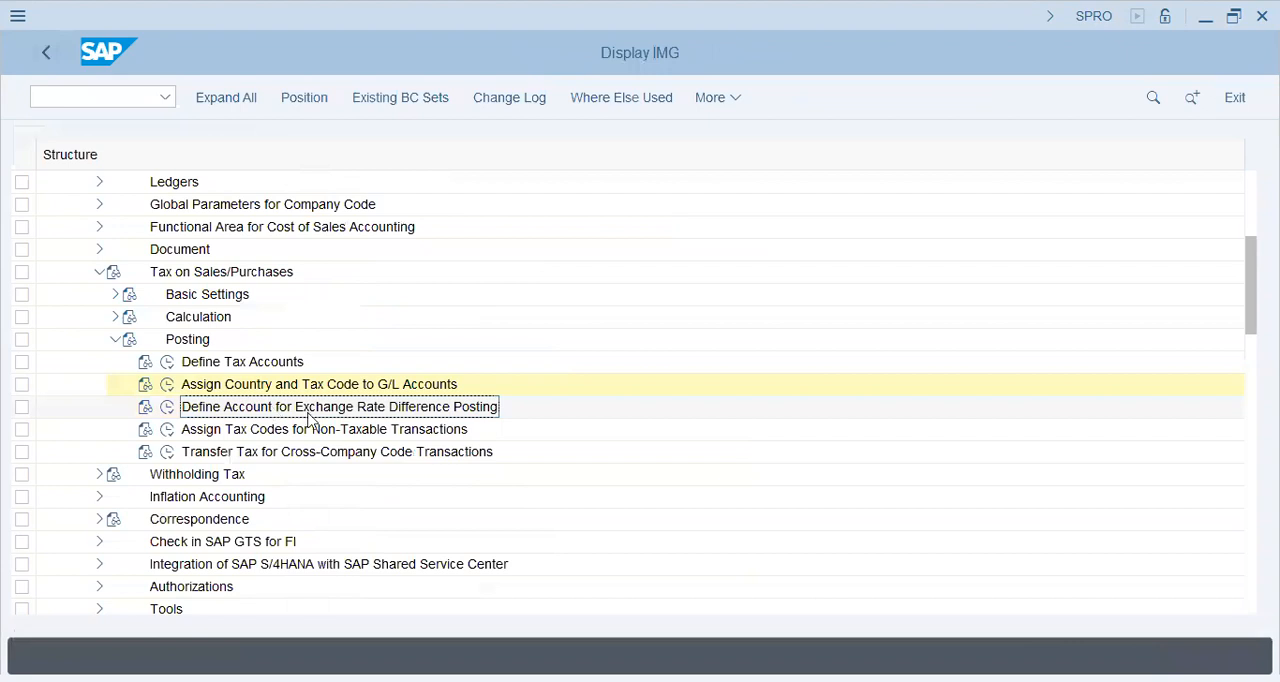
left_click(345, 430)
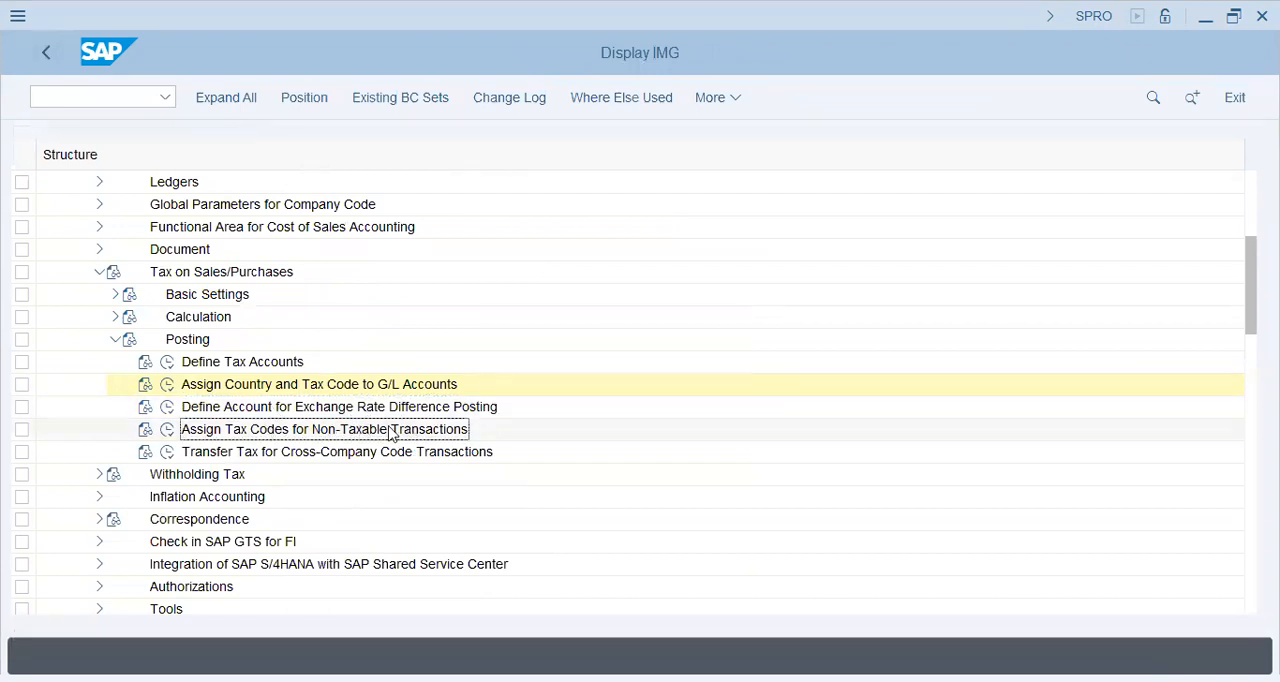
left_click(168, 430)
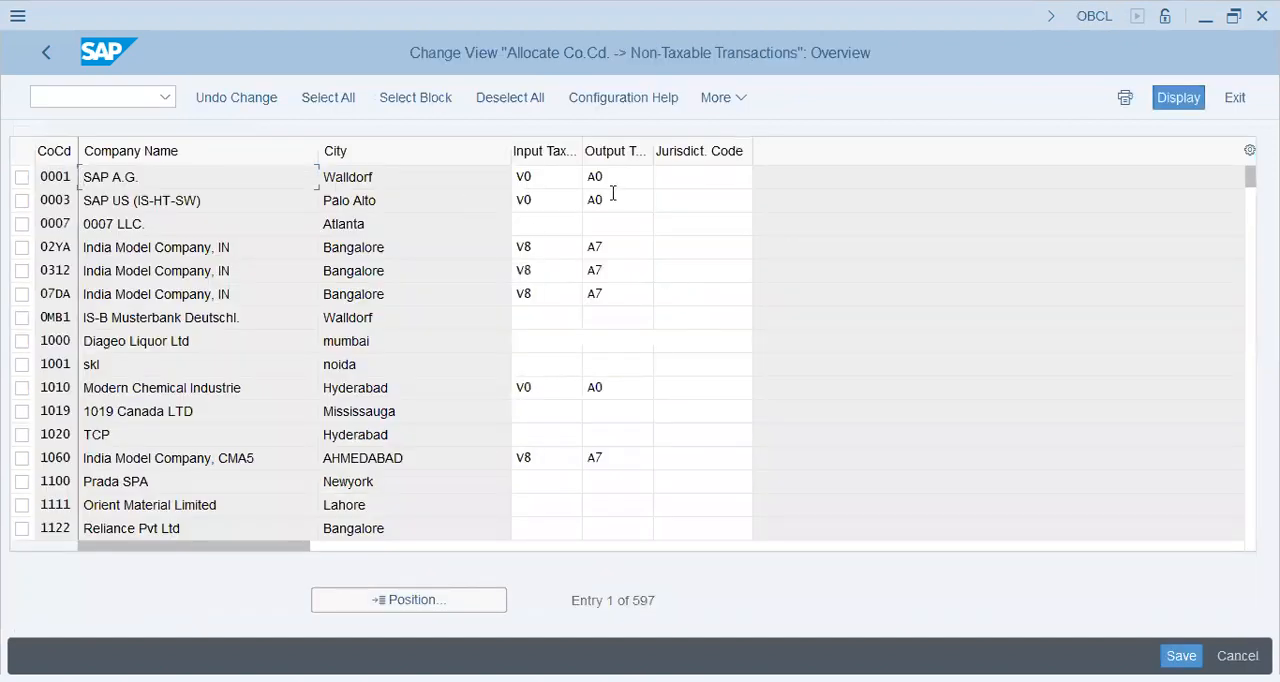
Position the company code list on FI46
left_click(564, 176)
left_click(422, 597)
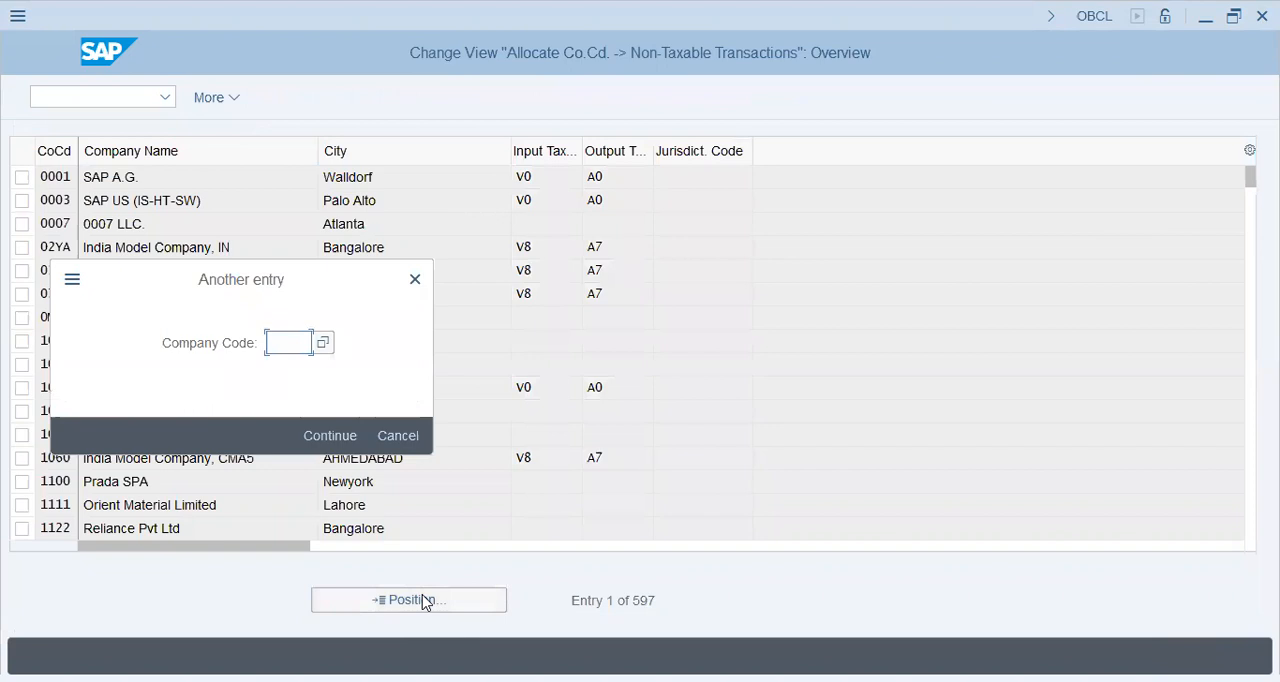
type("FI46")
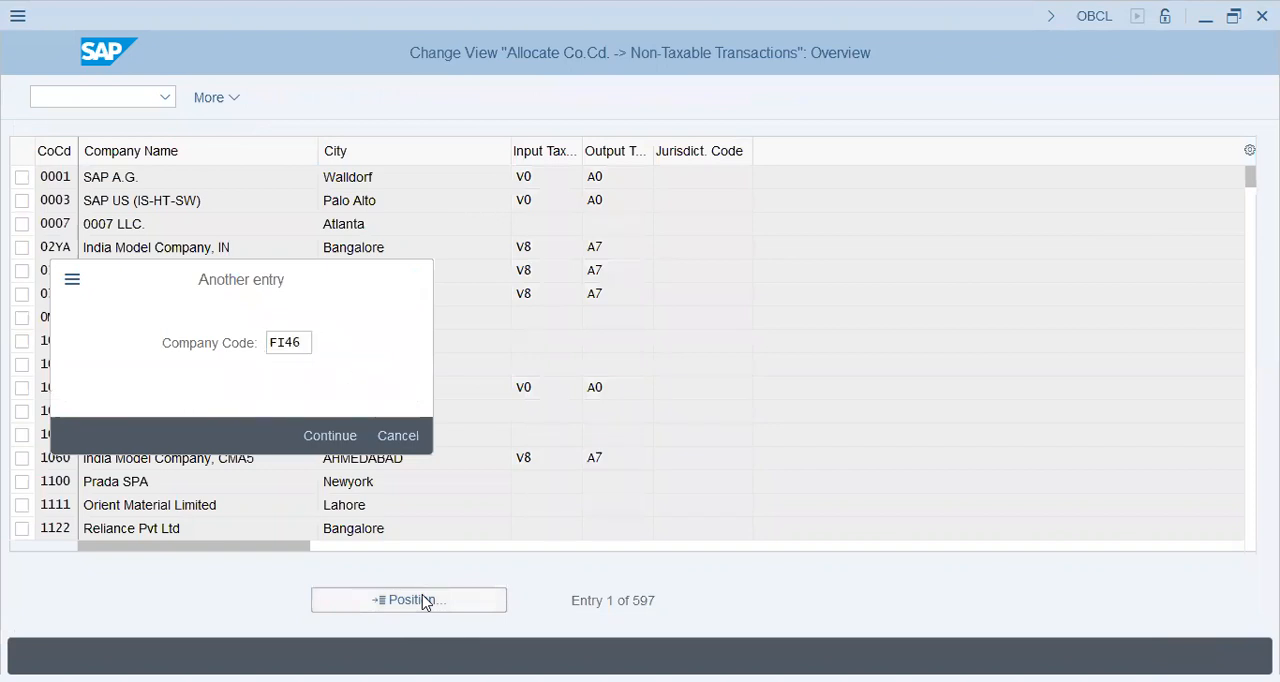
key("Return")
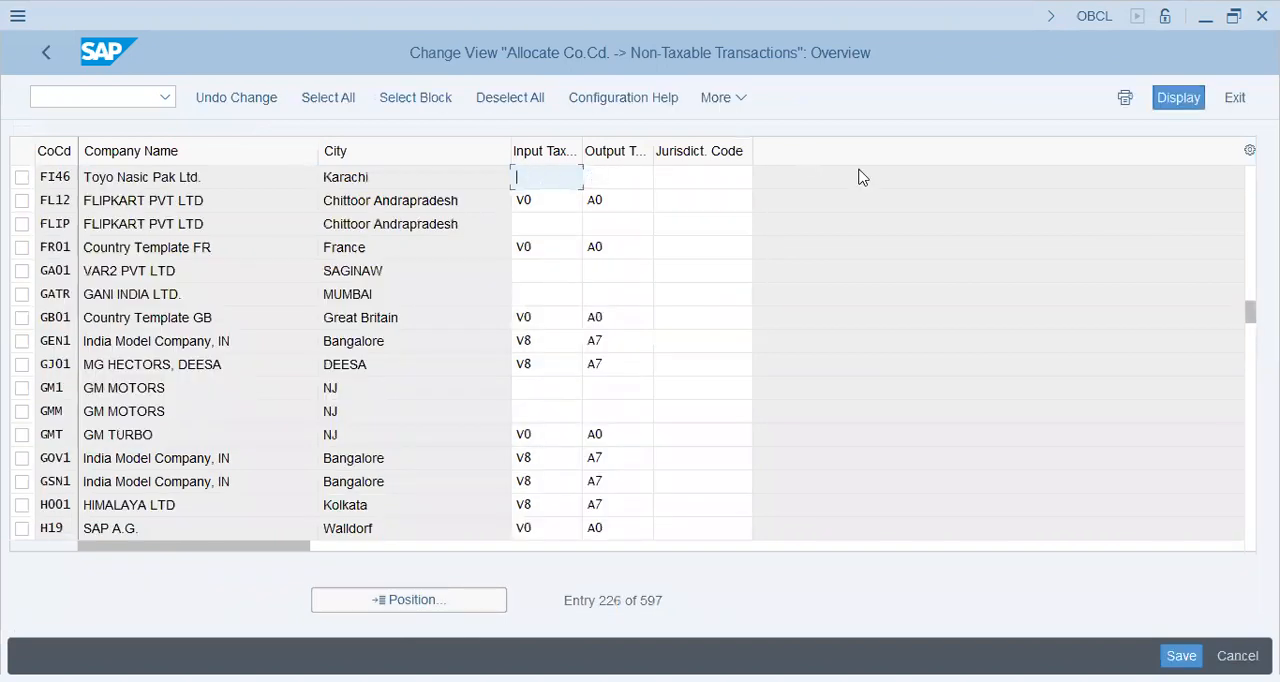
Assign input tax code V0 and output tax code A0 to company code FI46 and save under customizing request SA2K901064
left_click(624, 180)
left_click(556, 173)
left_click(595, 179)
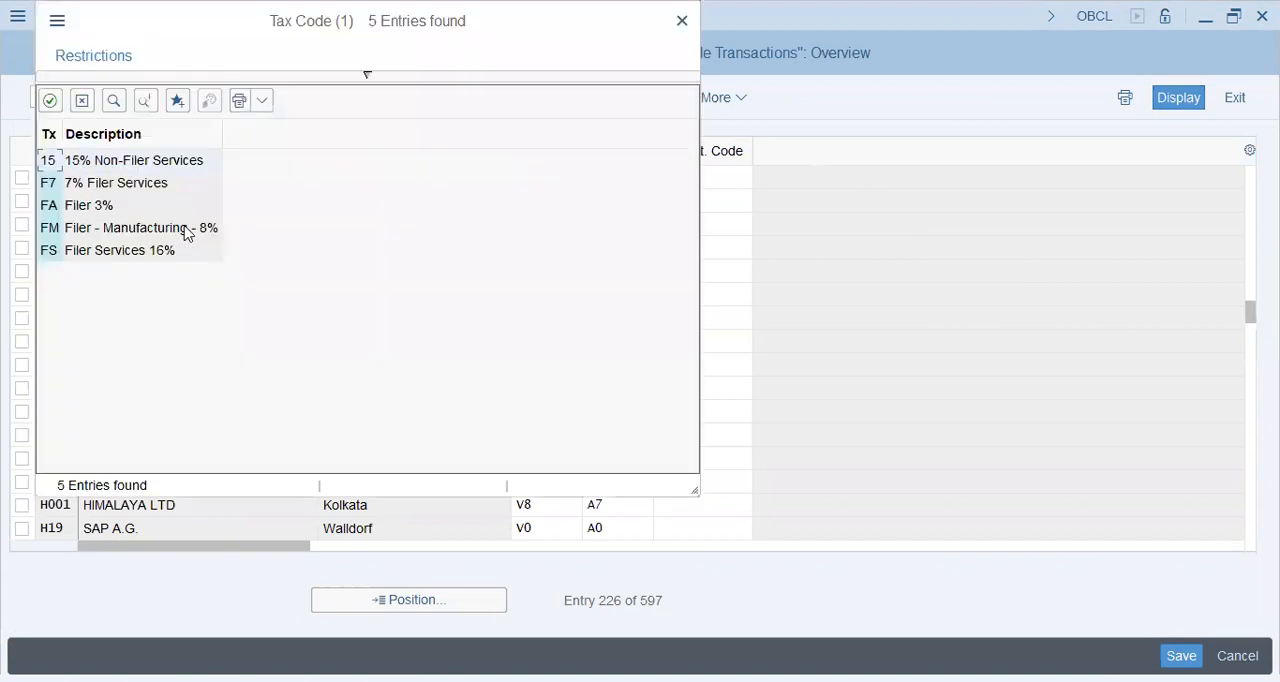
left_click(83, 101)
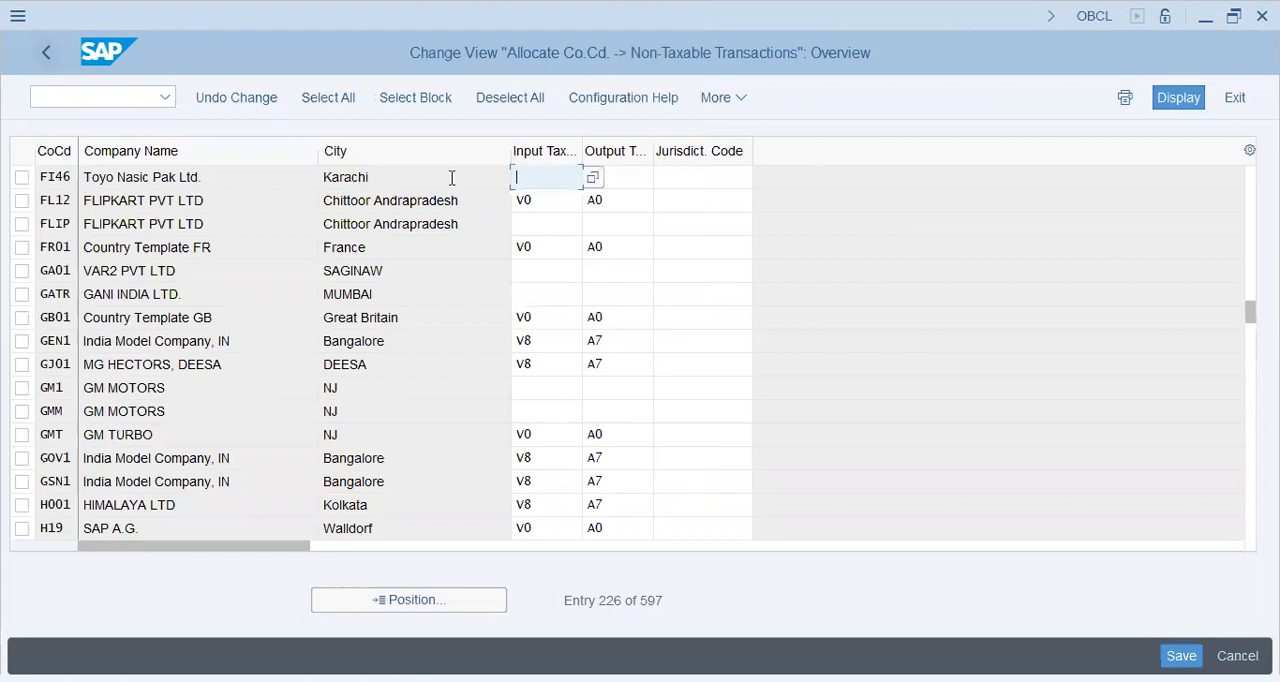
type("V")
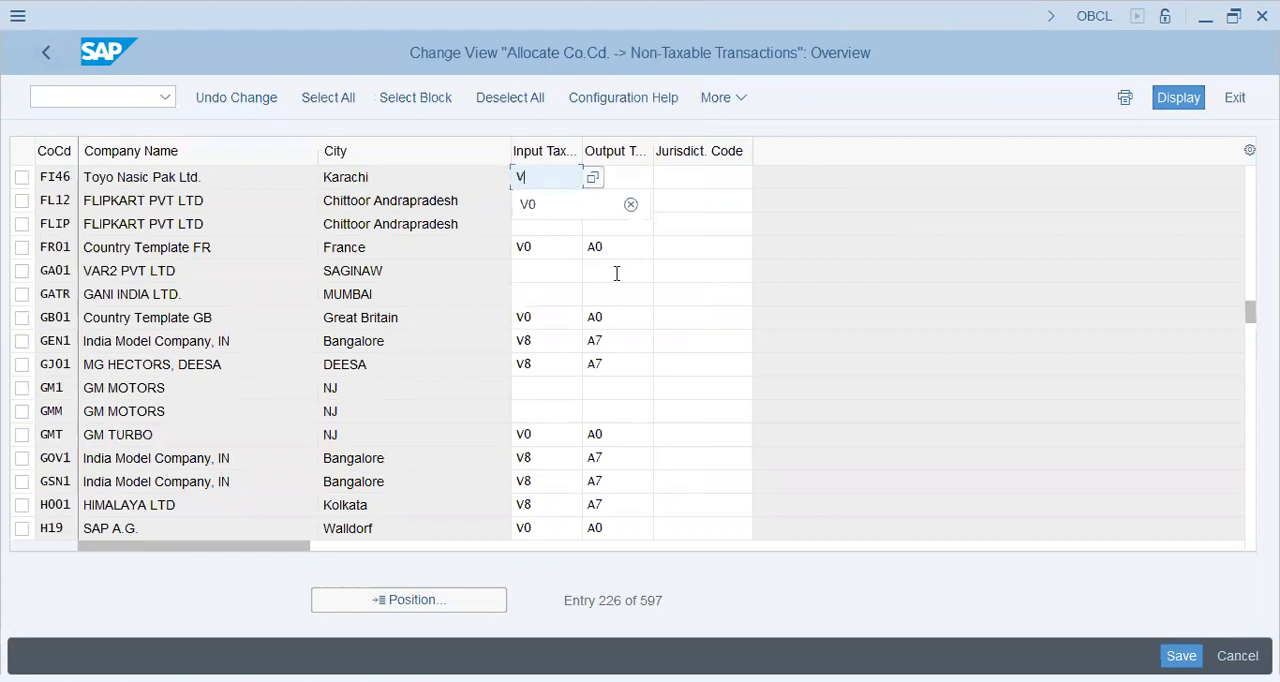
type("0")
key("Tab")
type("A0")
key("Return")
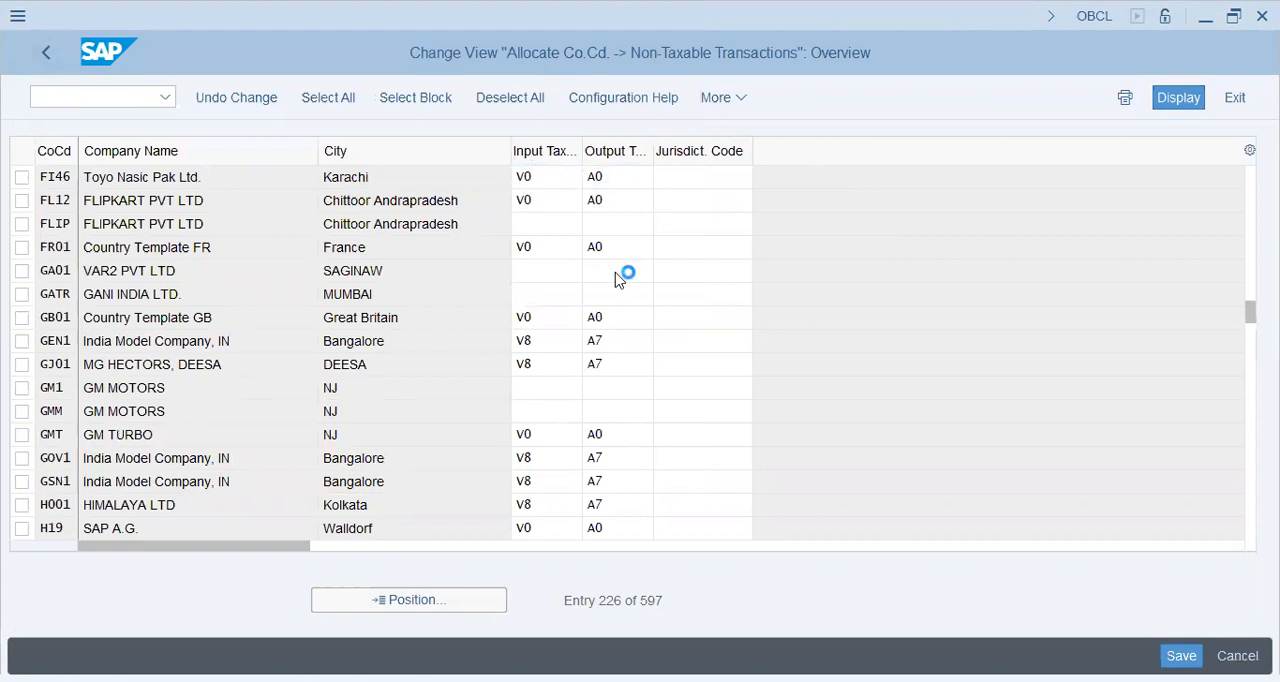
key("Return")
key("Return")
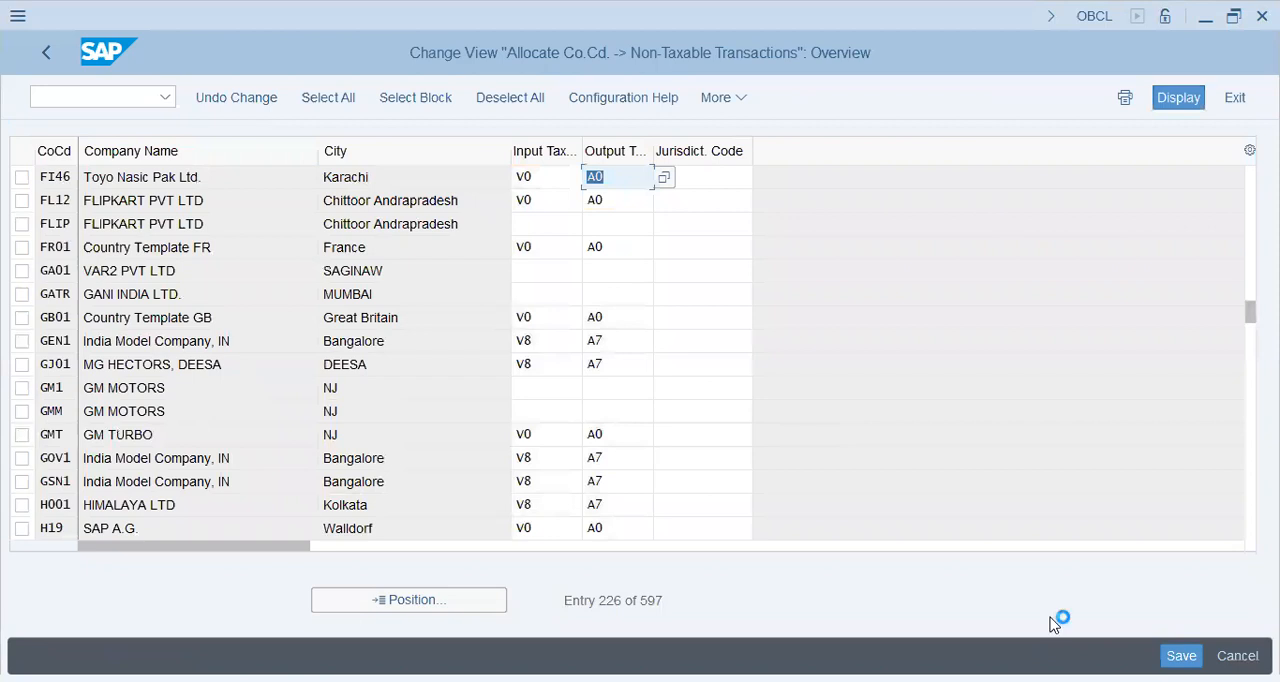
key("ctrl+s")
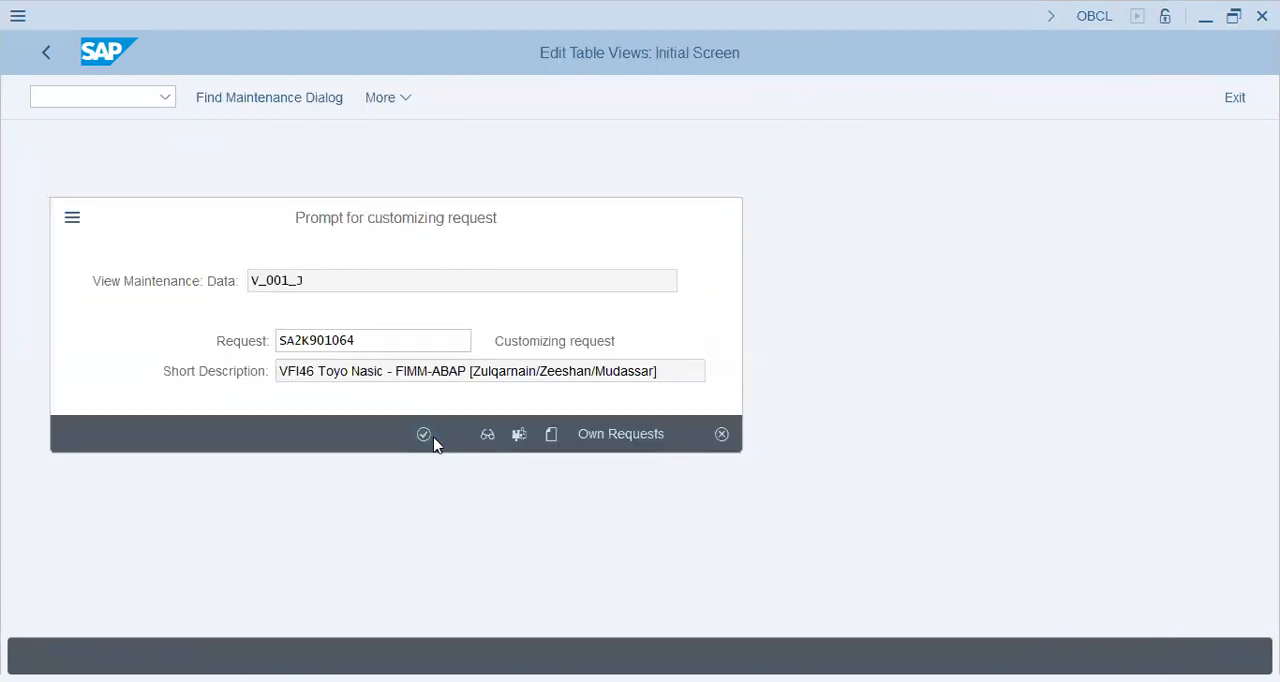
key("Return")
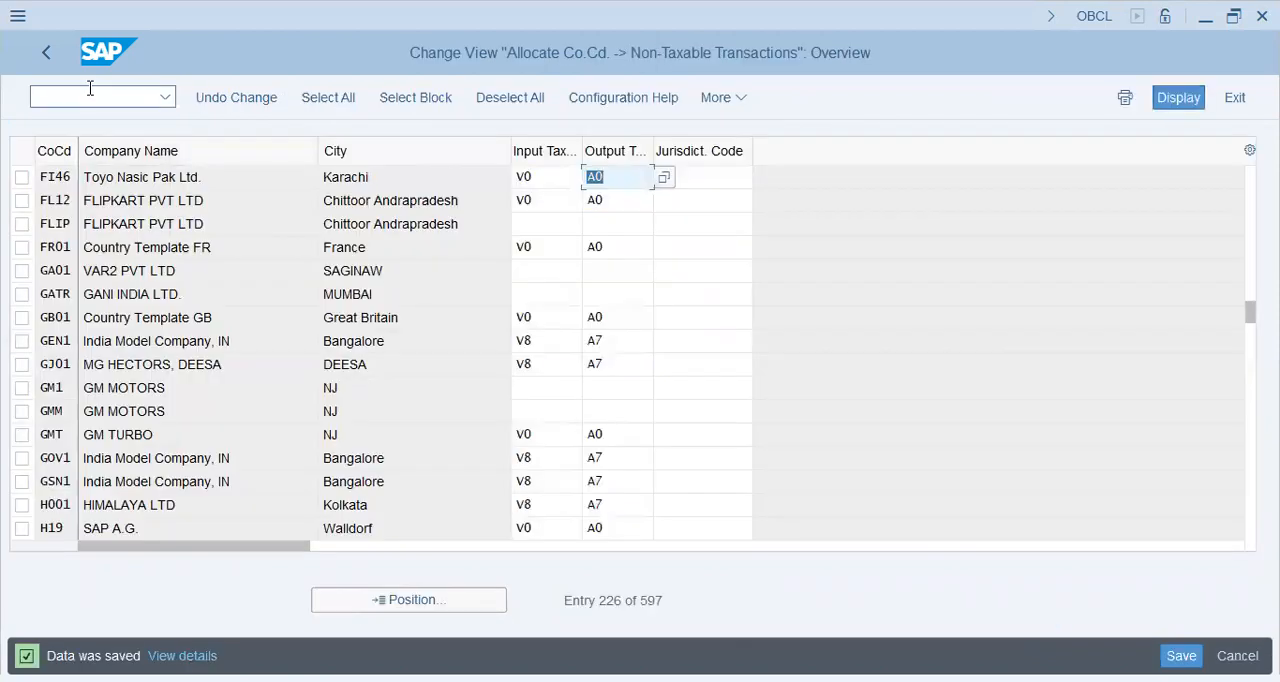
Open Define Account for Exchange Rate Difference Posting for chart of accounts FI46 and save its rule with accounts determined by debit/credit
left_click(50, 52)
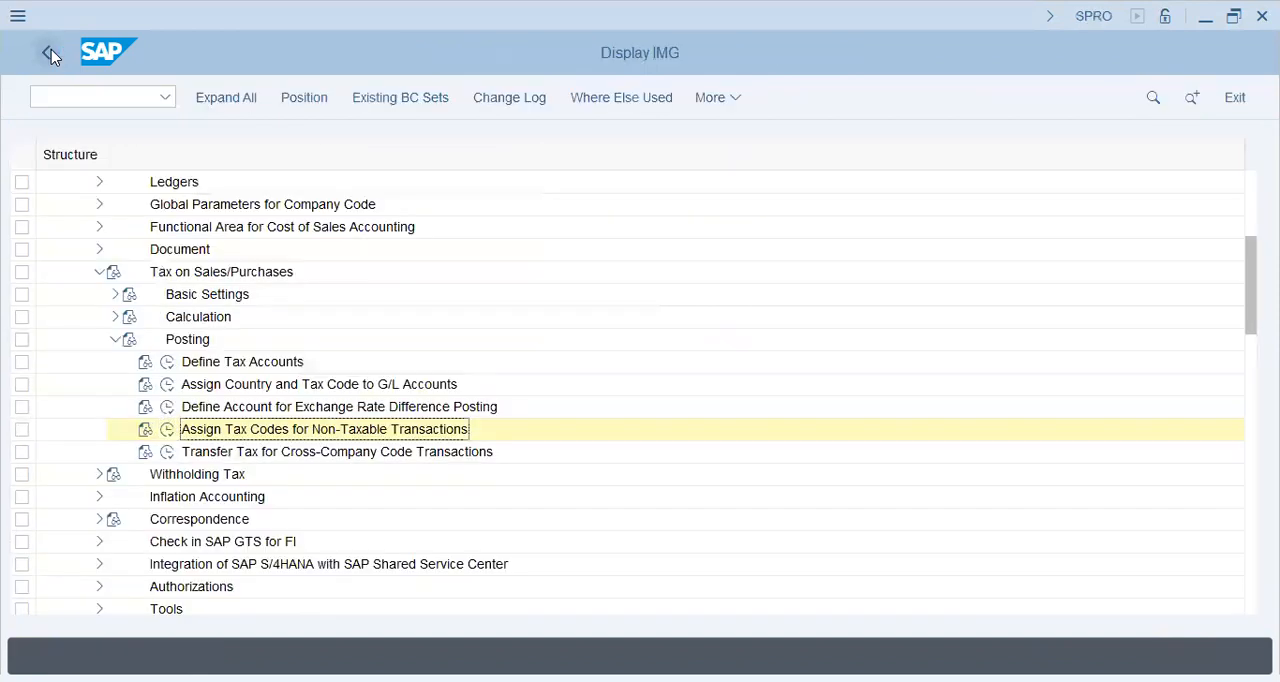
left_click(168, 409)
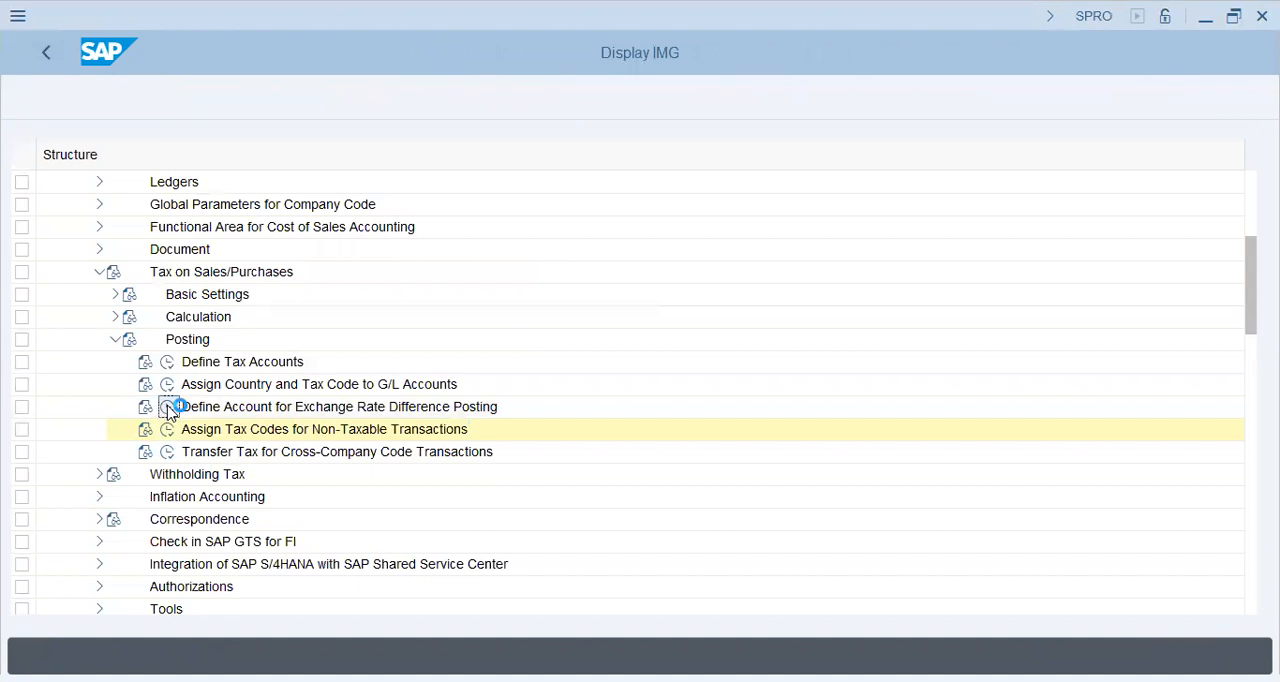
type("FI46")
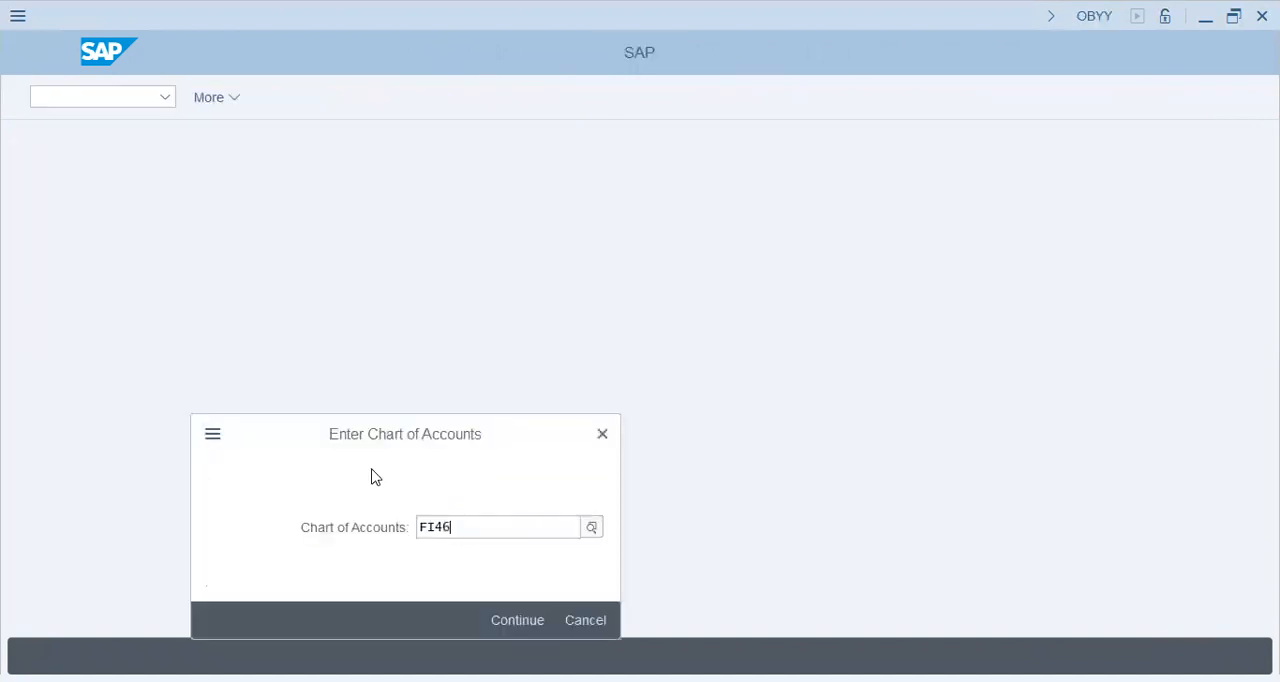
key("Return")
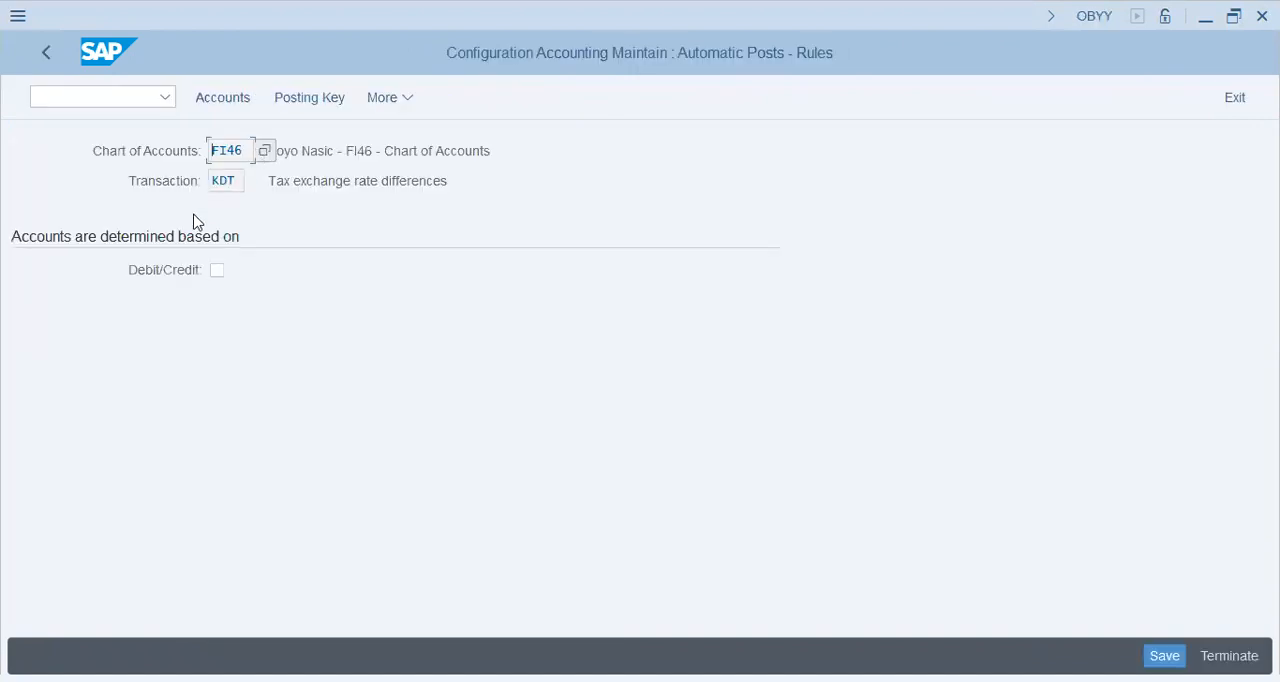
left_click(217, 270)
left_click(1165, 656)
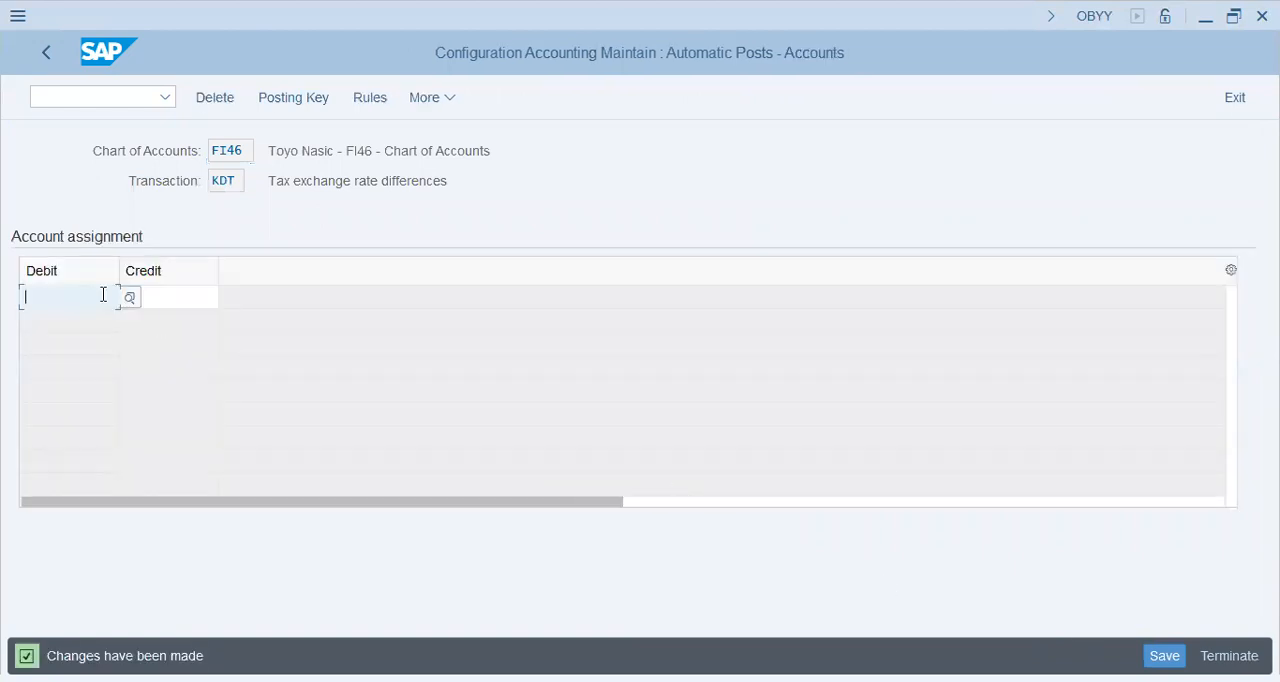
Examine the transaction description and the debit and credit account fields for tax exchange rate differences
left_click(178, 295)
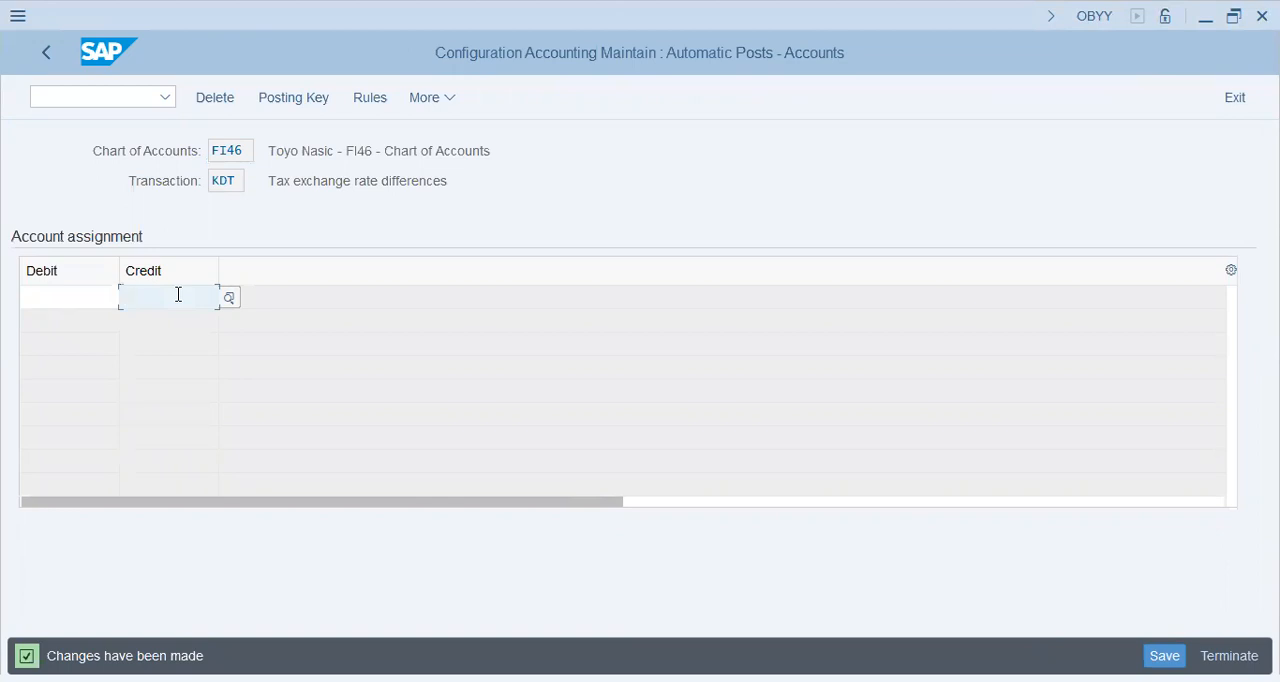
left_click(65, 305)
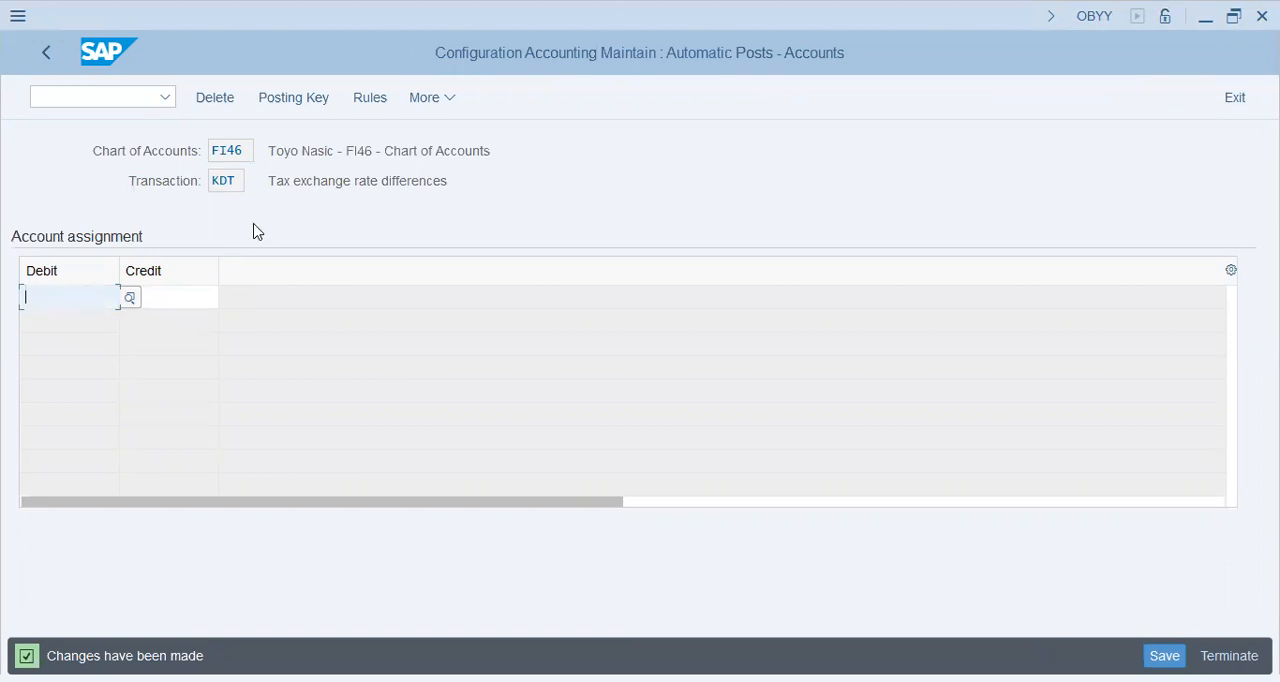
left_click(372, 181)
triple_click(372, 181)
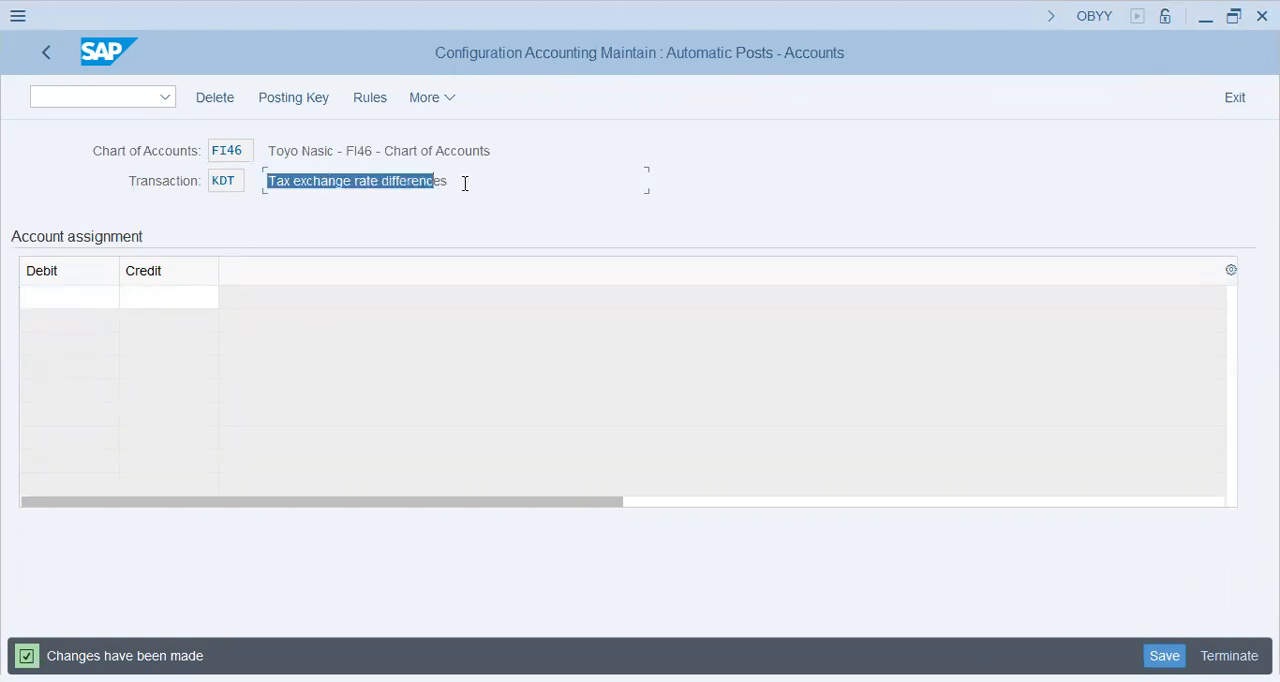
left_click(77, 287)
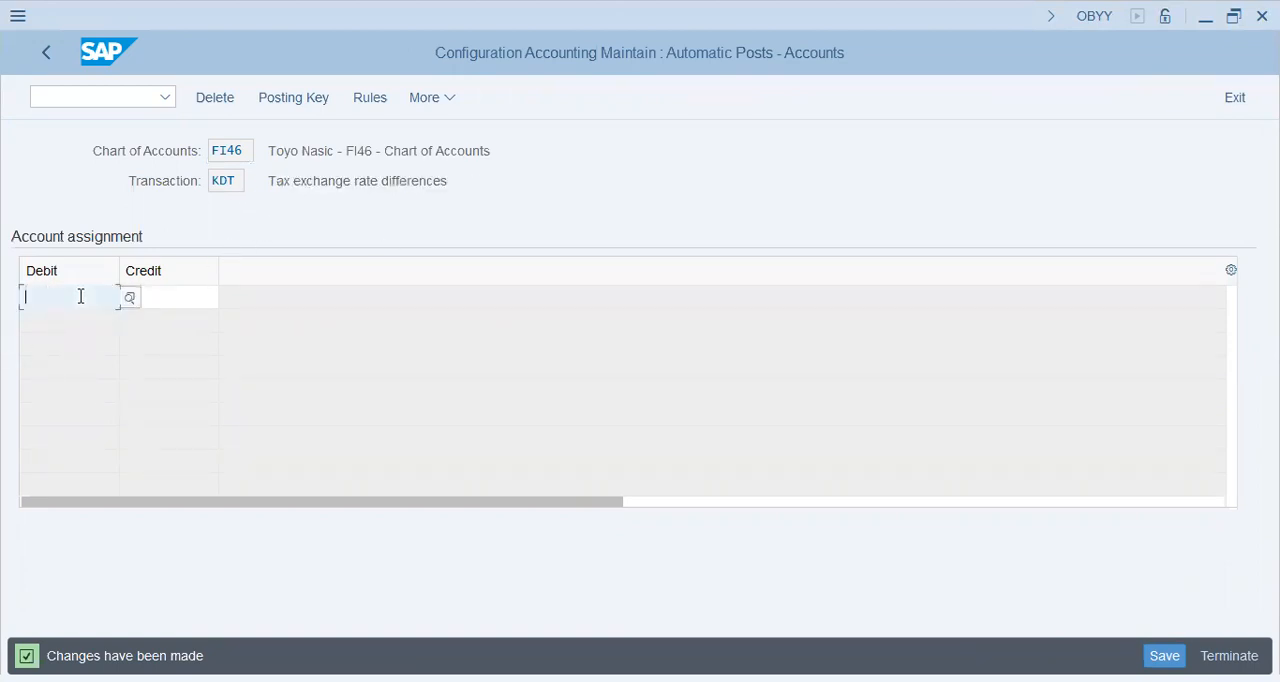
left_click(182, 303)
left_click(78, 294)
left_click(171, 291)
left_click(83, 295)
left_click(197, 290)
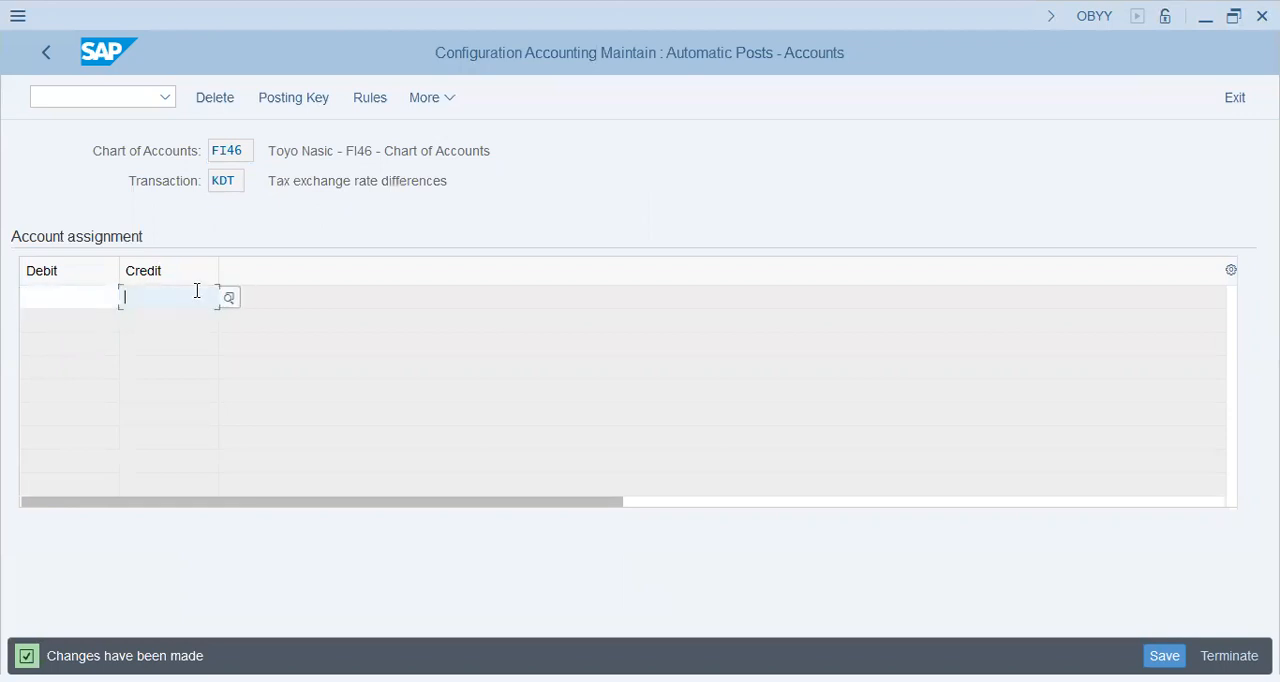
left_click_drag(291, 180, 603, 142)
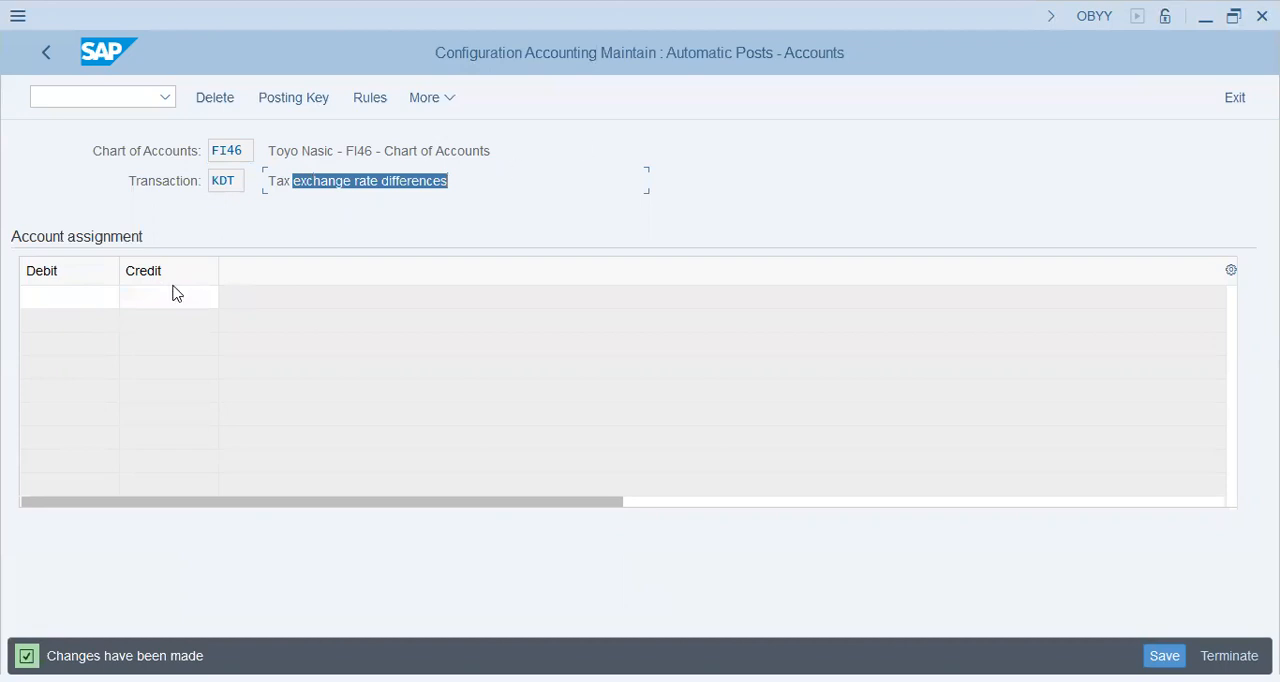
left_click(69, 296)
left_click(183, 291)
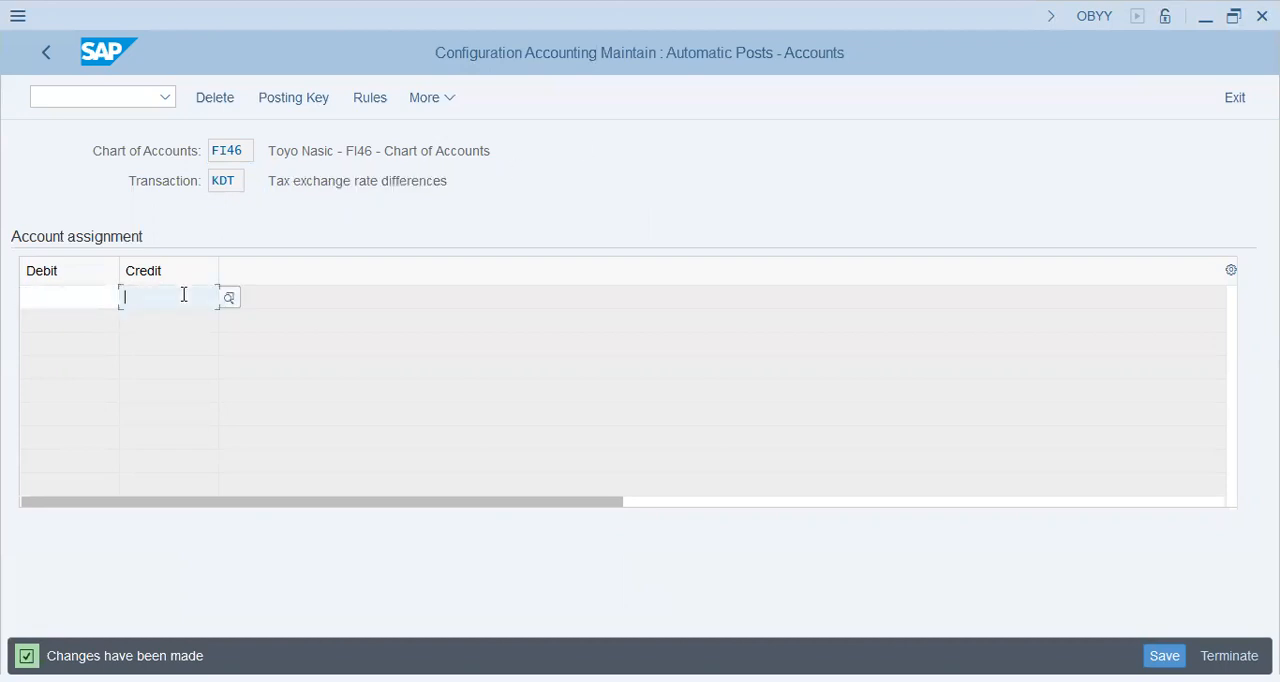
Assign account 80300 as debit and credit for tax exchange rate differences and save under customizing request SA2K901064
left_click(71, 300)
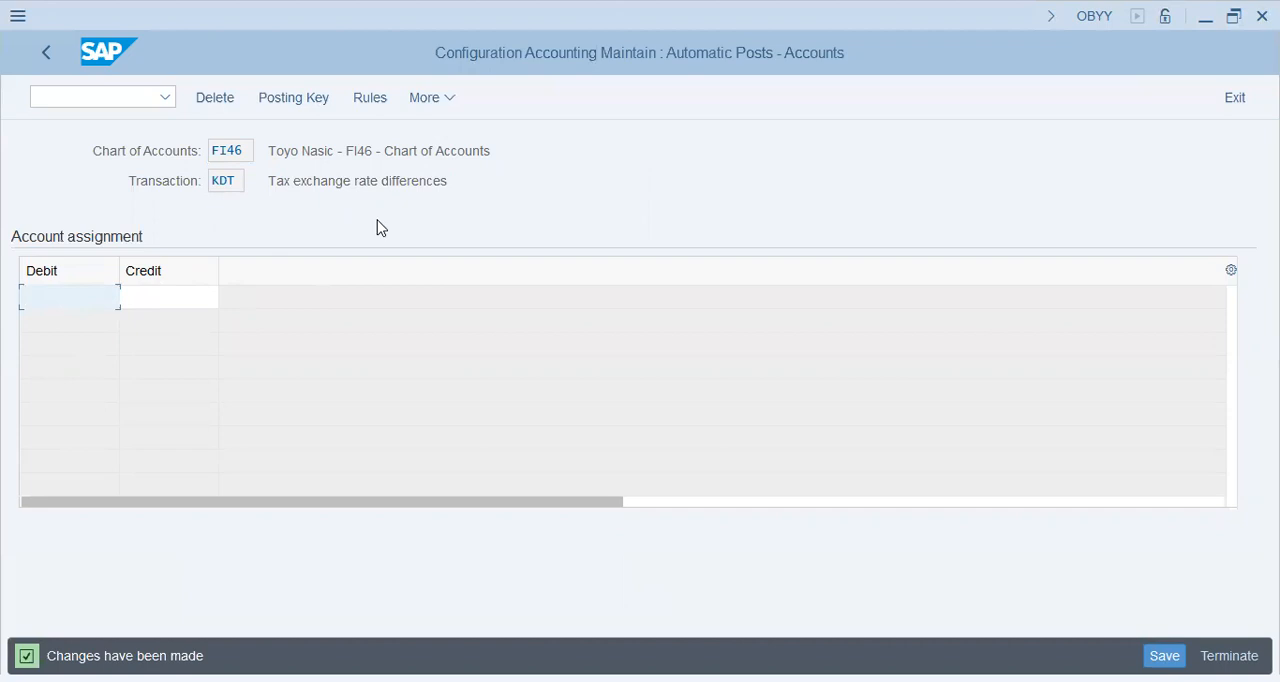
type("80300")
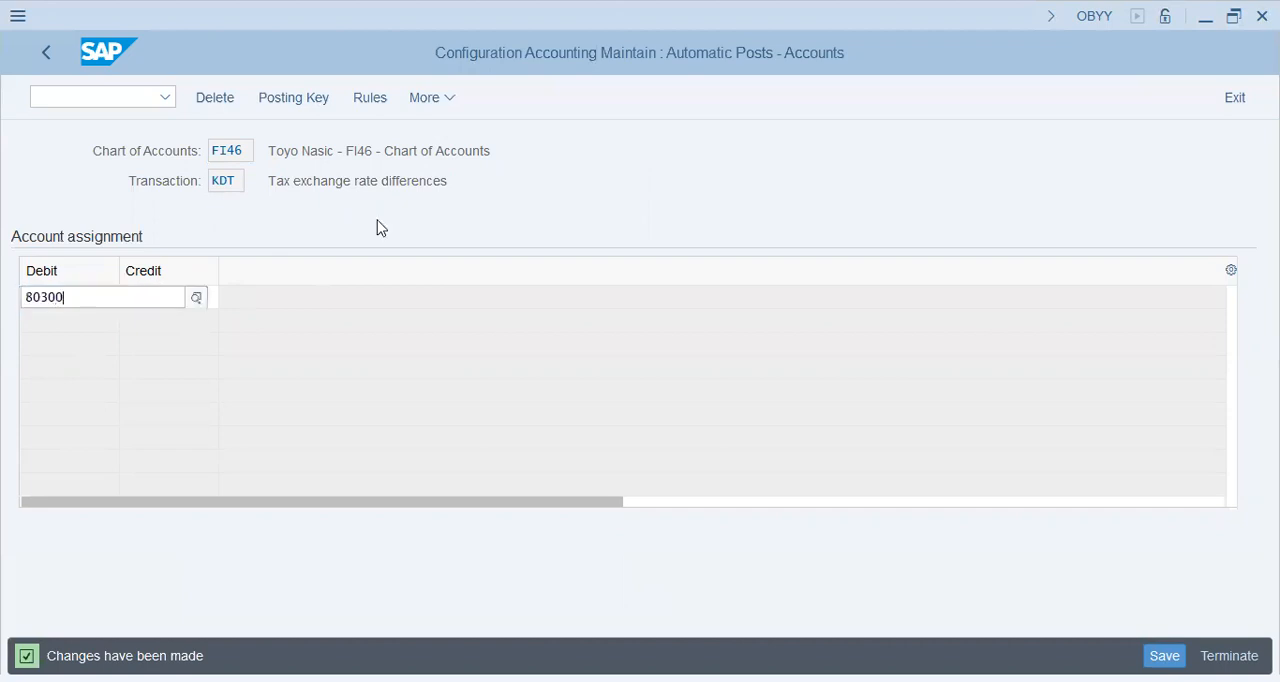
key("Tab")
type("80300")
key("Return")
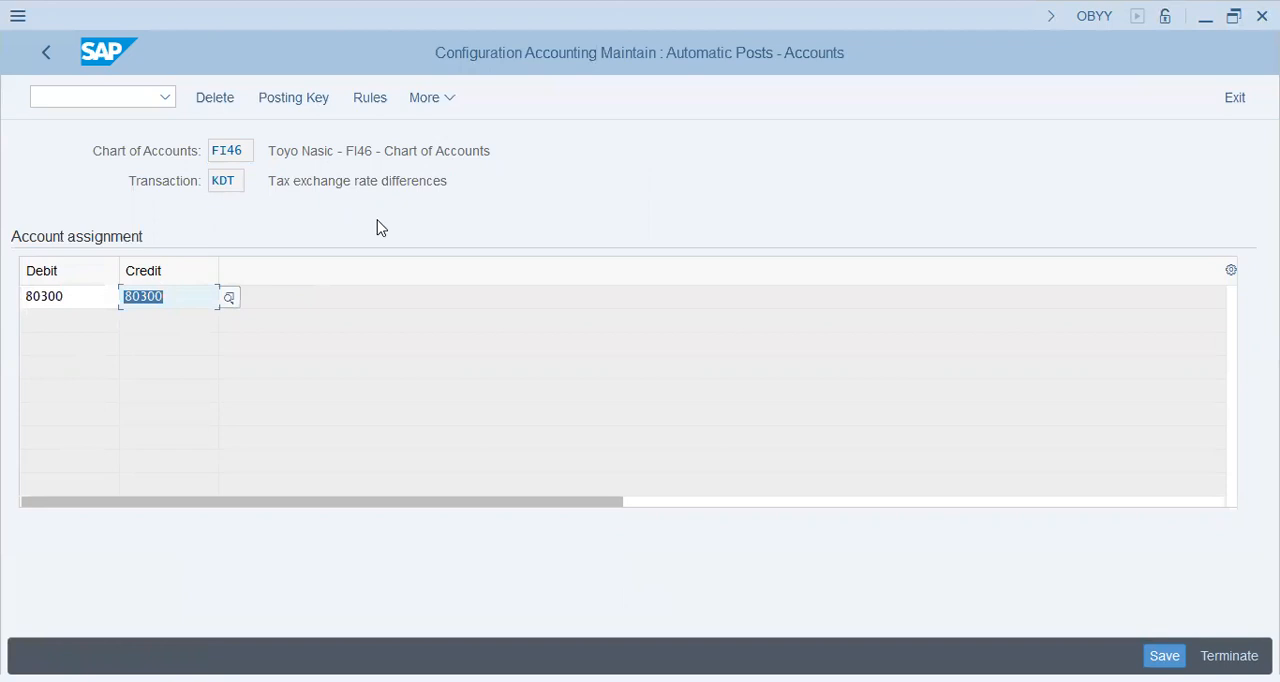
key("ctrl+s")
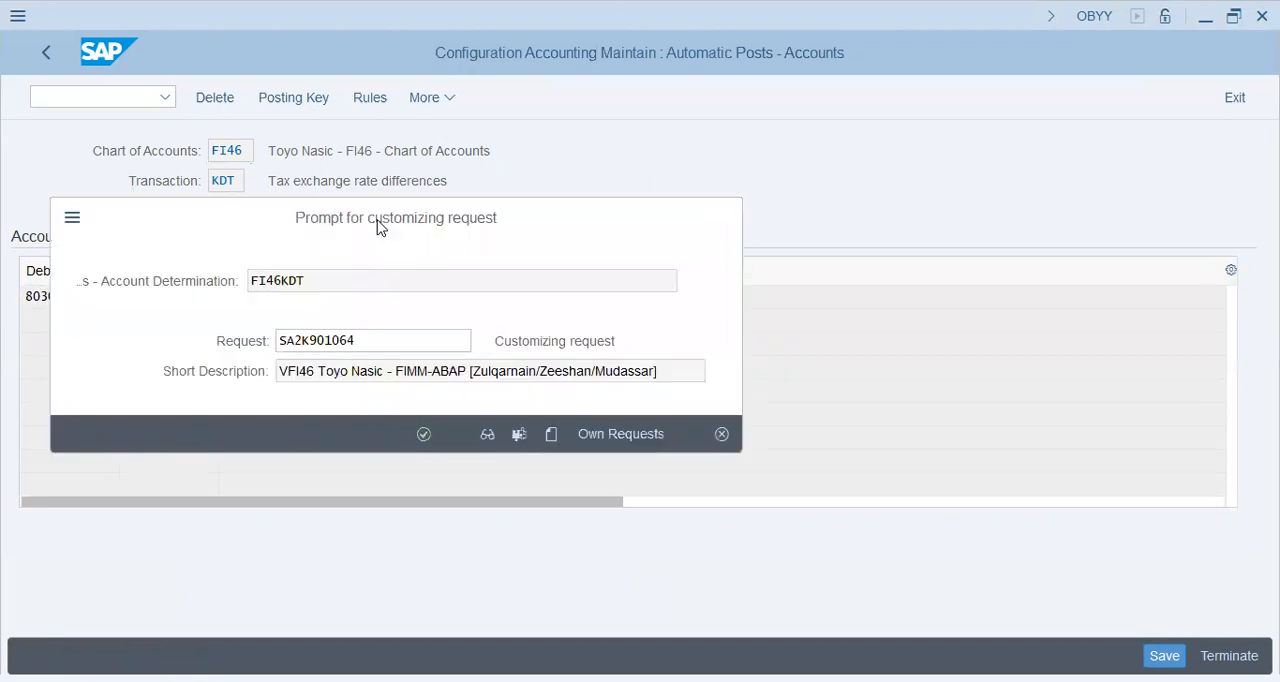
key("Return")
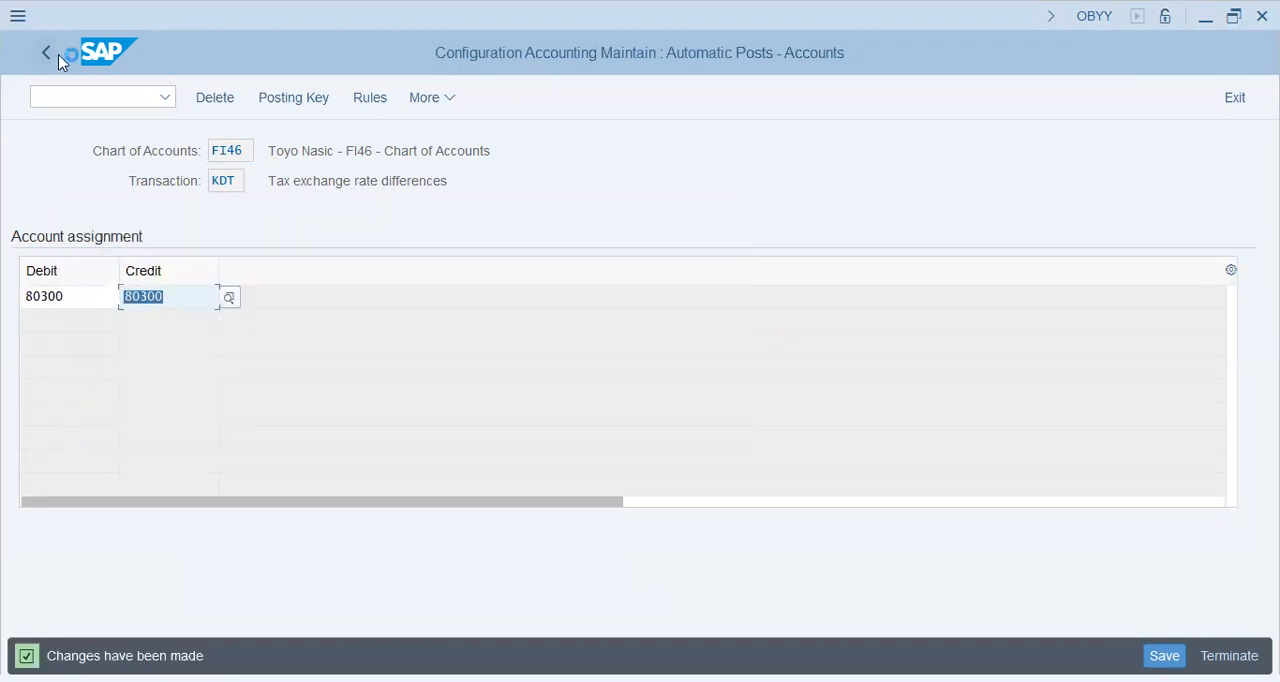
key("F3")
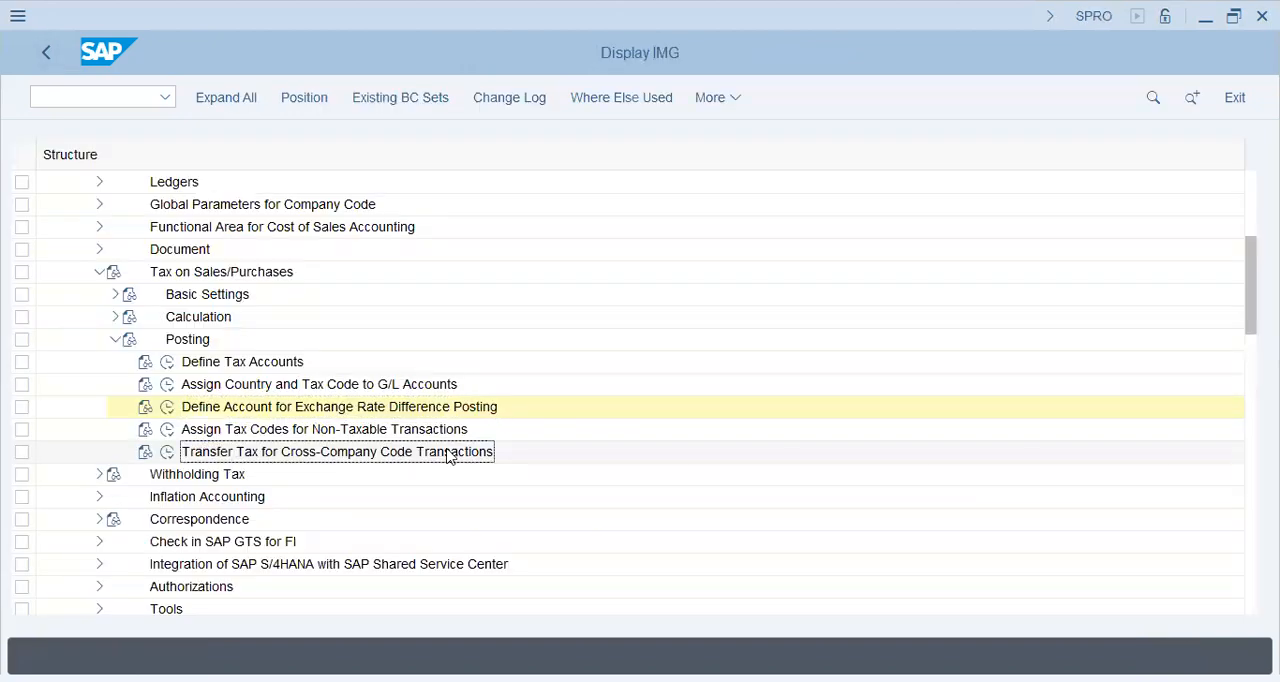
Check the Transfer Tax for Cross-Company Code Transactions table, and read in its documentation how tax is posted between company codes
left_click(167, 452)
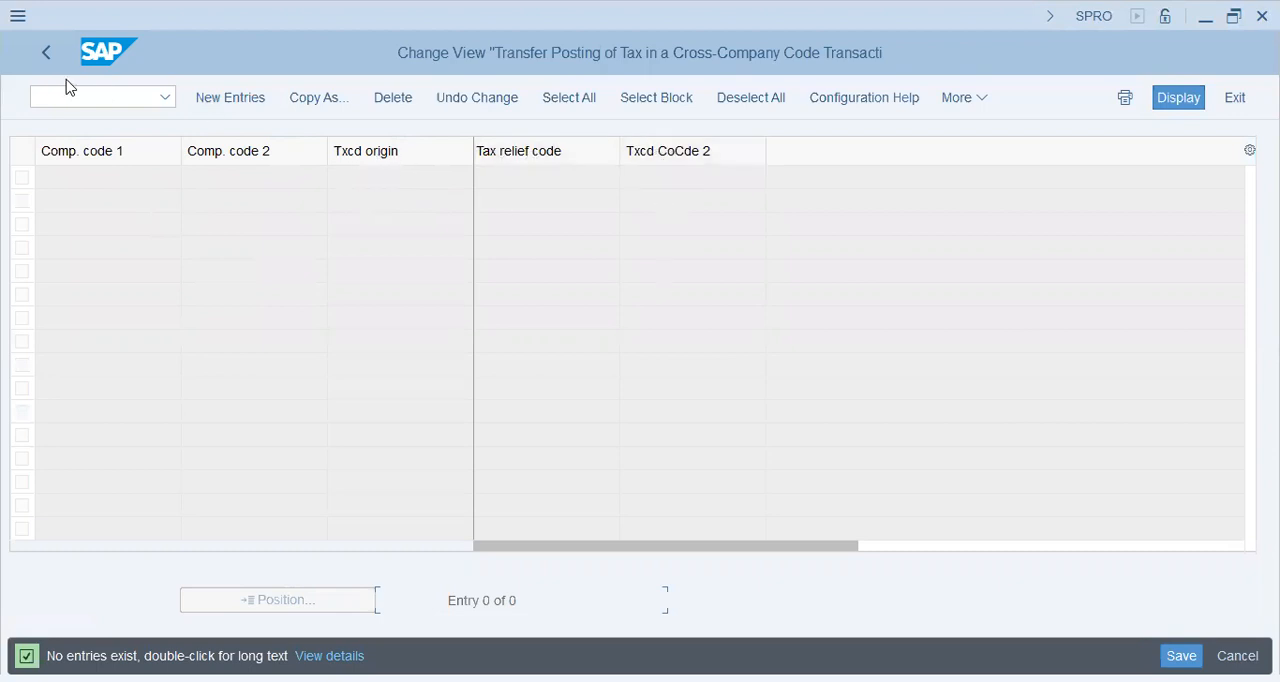
left_click(42, 58)
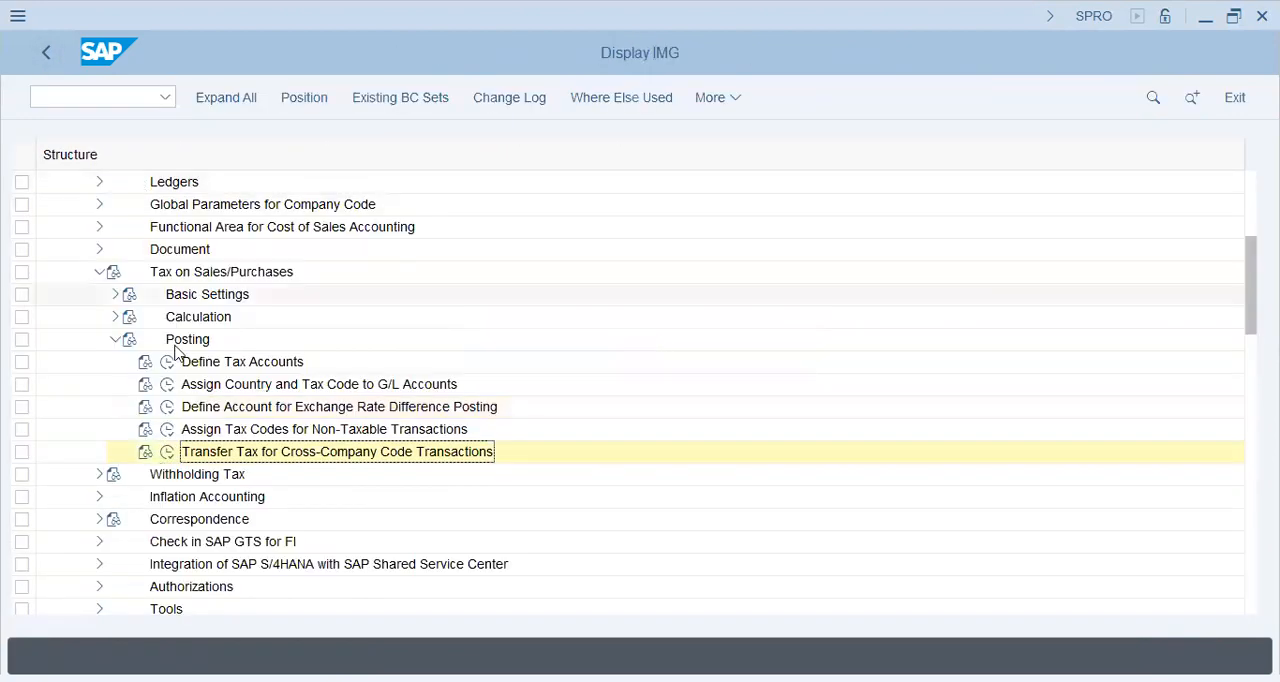
left_click(145, 451)
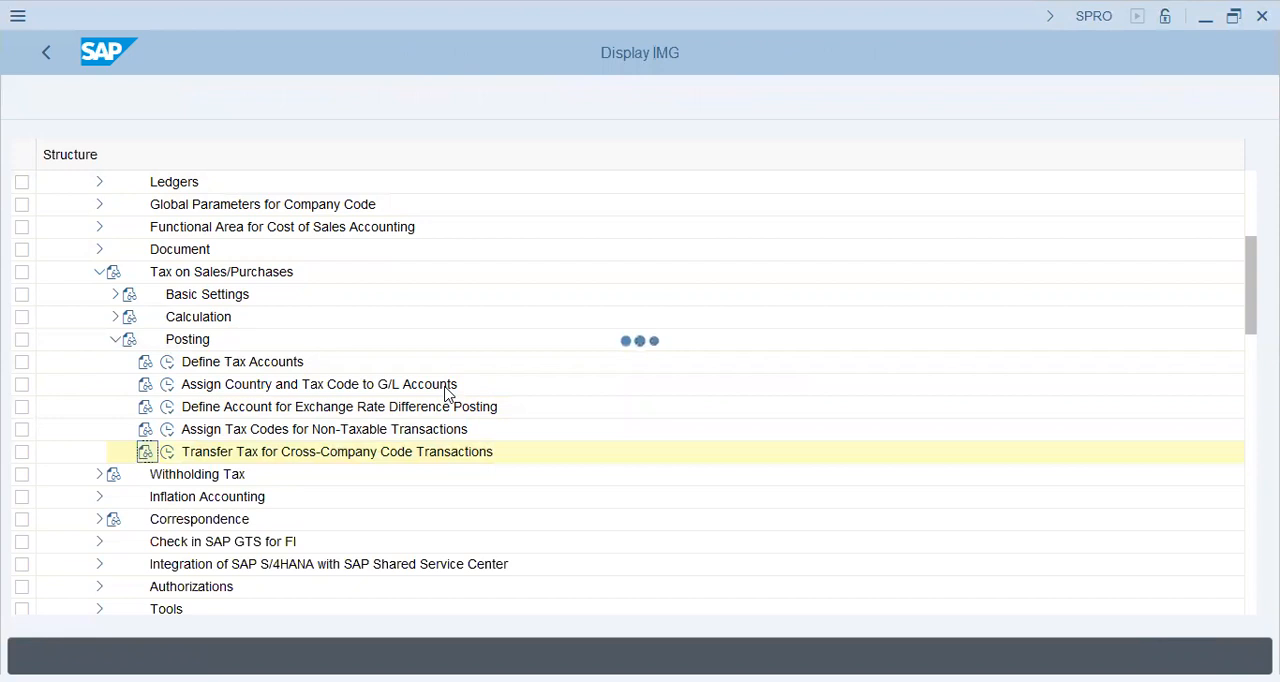
left_click_drag(270, 105, 558, 95)
left_click_drag(291, 133, 643, 137)
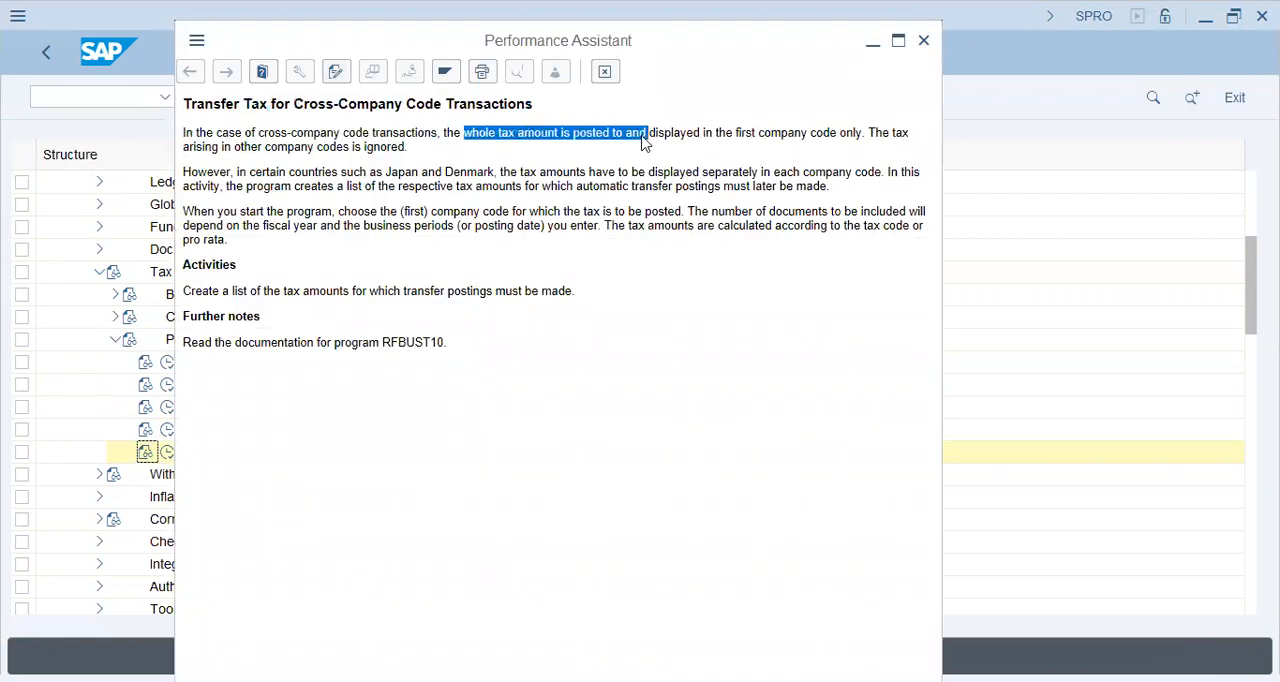
left_click(700, 133)
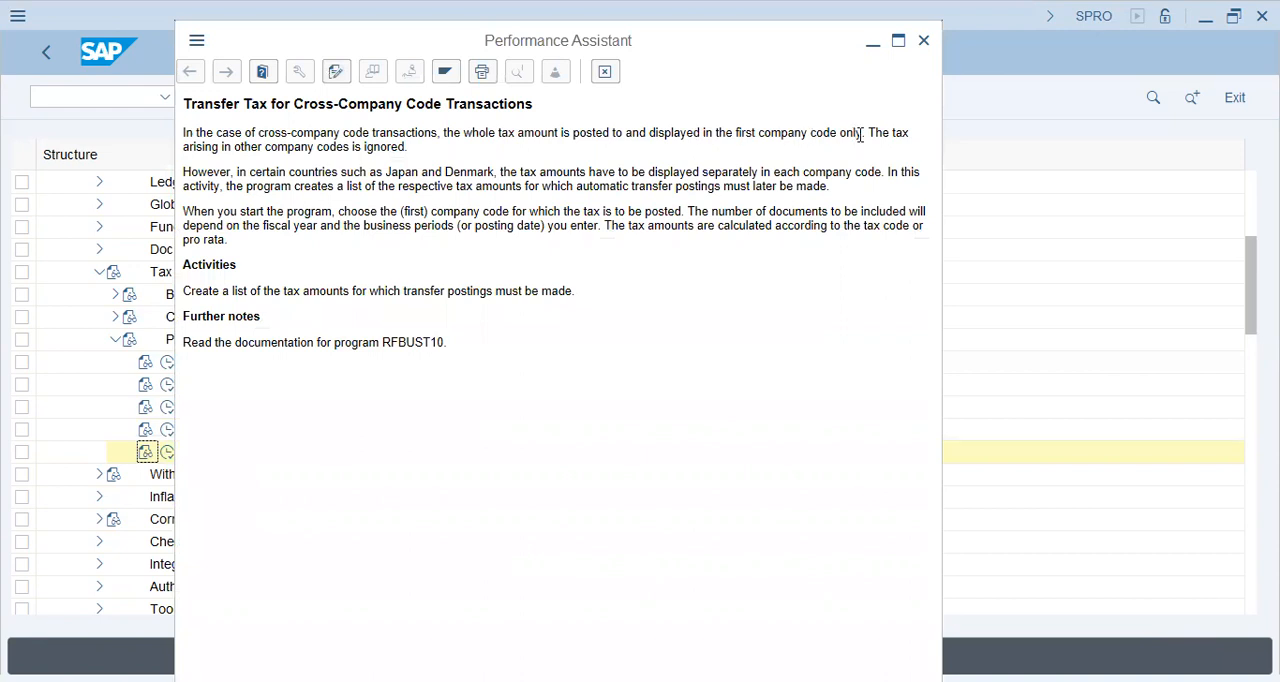
left_click_drag(860, 135, 703, 134)
left_click(707, 140)
left_click_drag(313, 146, 422, 150)
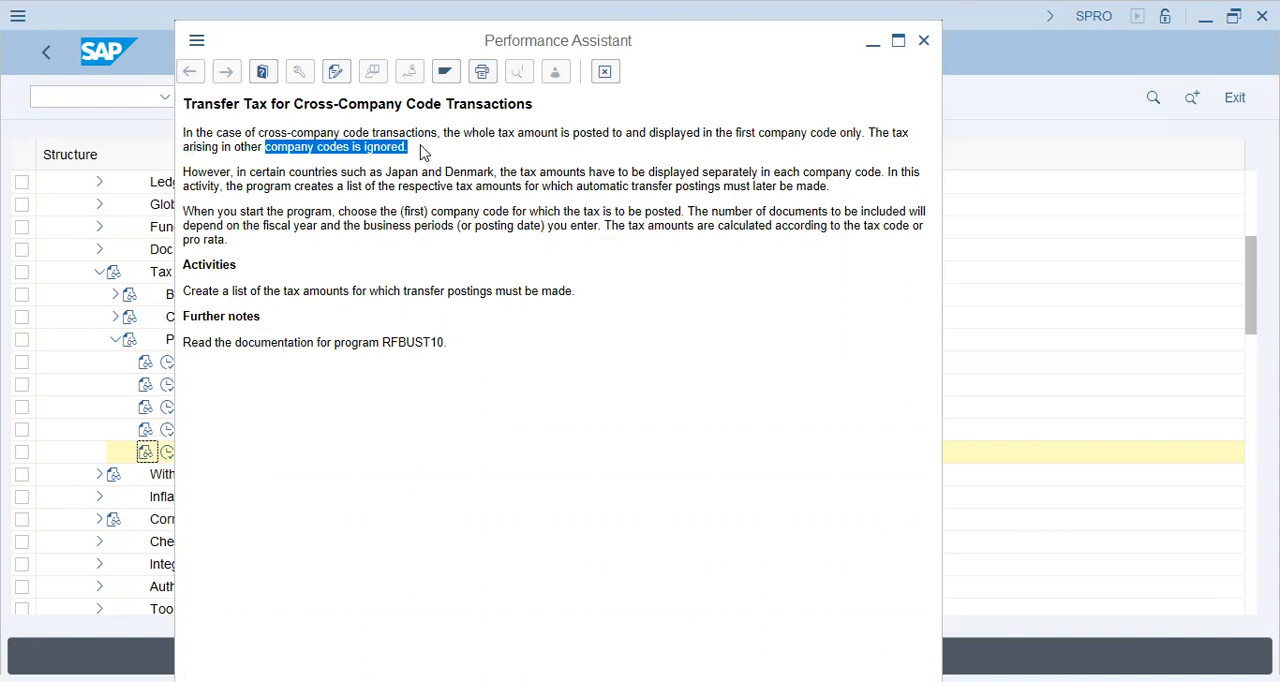
left_click(422, 150)
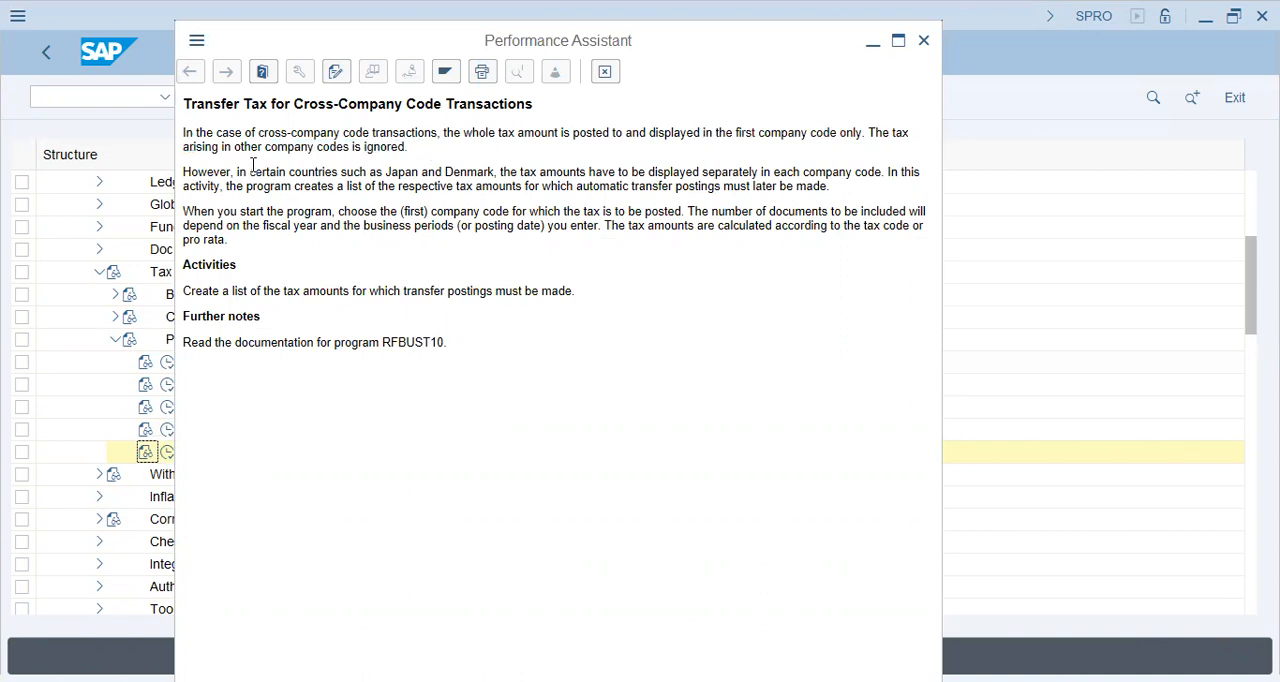
Read the documentation on country-specific tax display, the choice of company code and the calculation of tax amounts
left_click_drag(252, 172, 536, 190)
left_click(490, 195)
left_click_drag(240, 215, 452, 217)
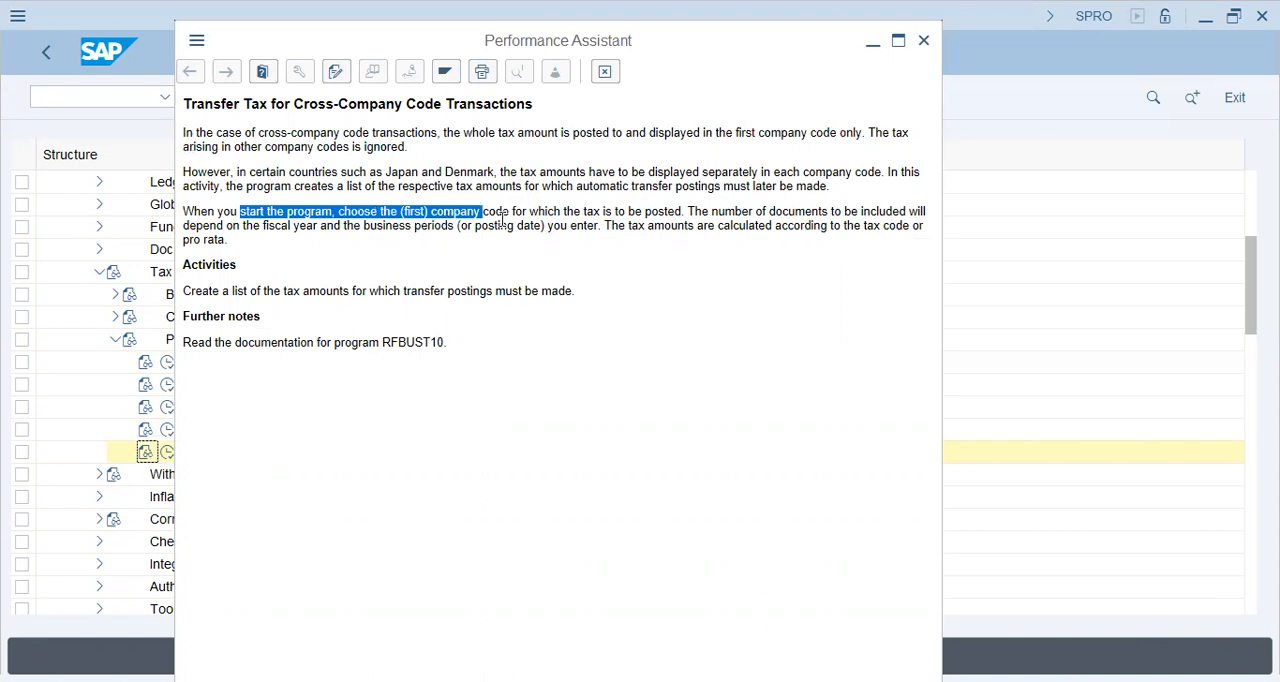
left_click(502, 220)
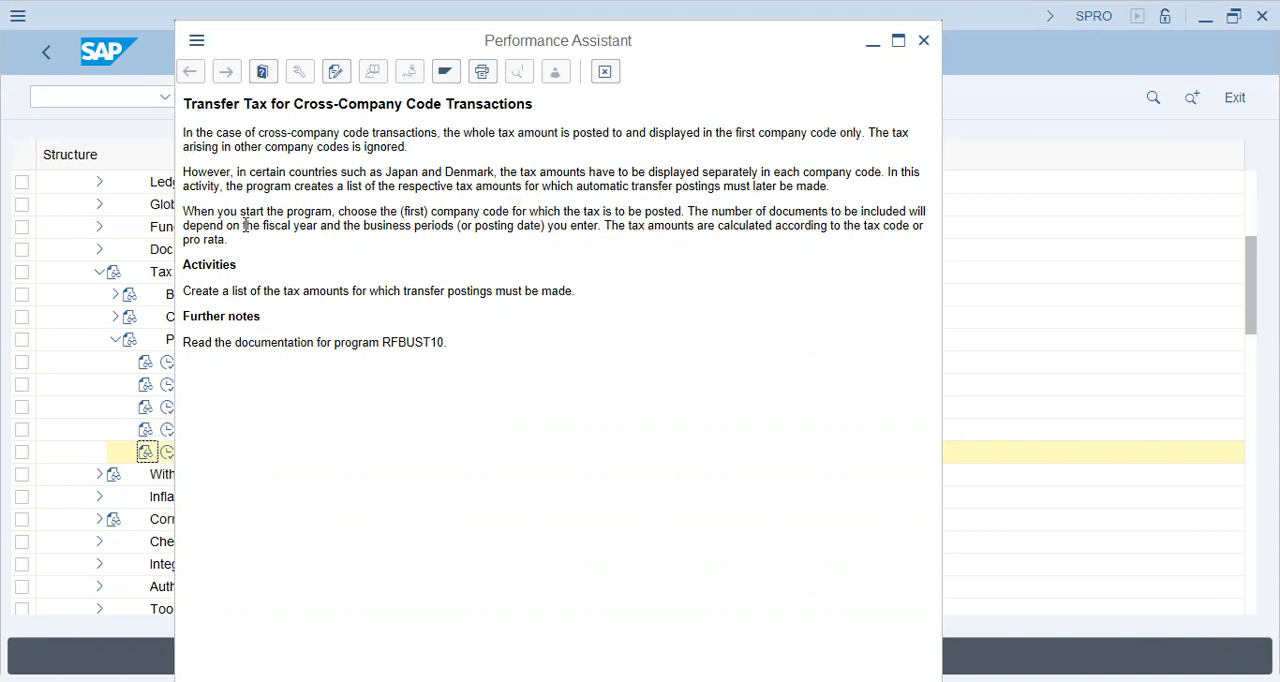
left_click_drag(244, 225, 340, 228)
left_click(396, 226)
left_click_drag(659, 225, 889, 234)
left_click(277, 264)
double_click(213, 241)
left_click(250, 248)
Read the Activities and Further notes sections and copy the program name RFBUST10
left_click_drag(247, 290, 421, 299)
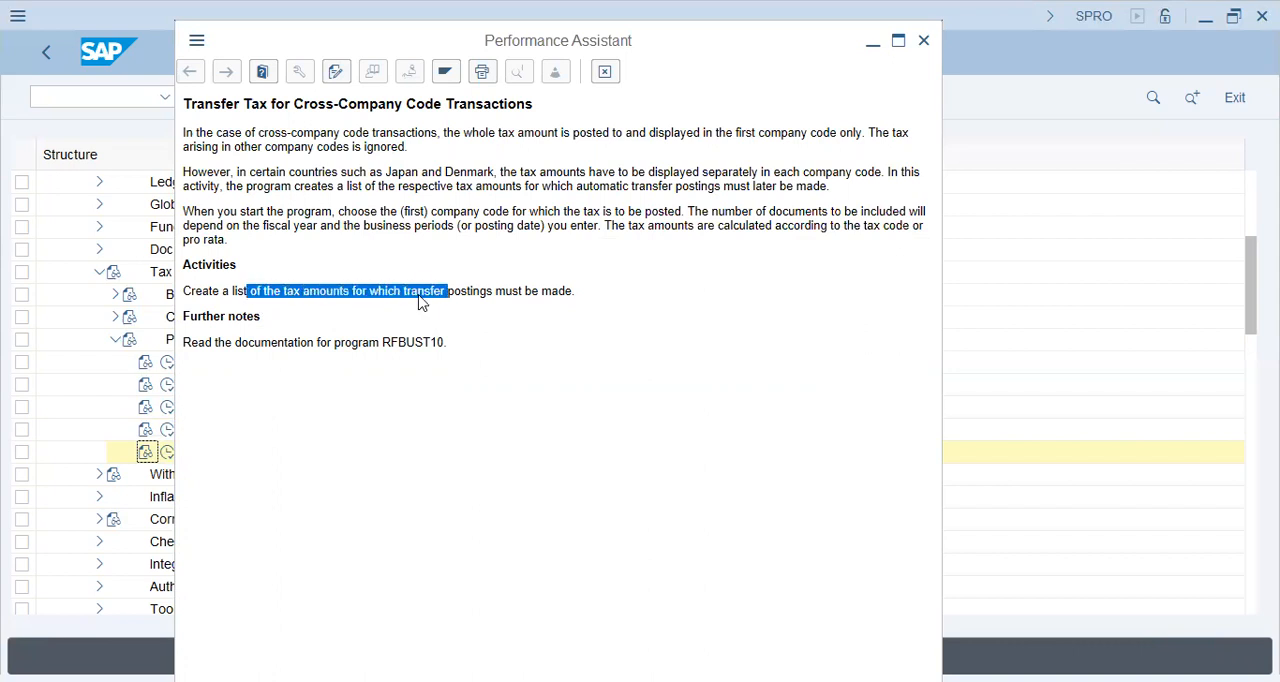
left_click(334, 297)
left_click_drag(286, 291, 348, 291)
left_click_drag(312, 342, 183, 343)
left_click(440, 345)
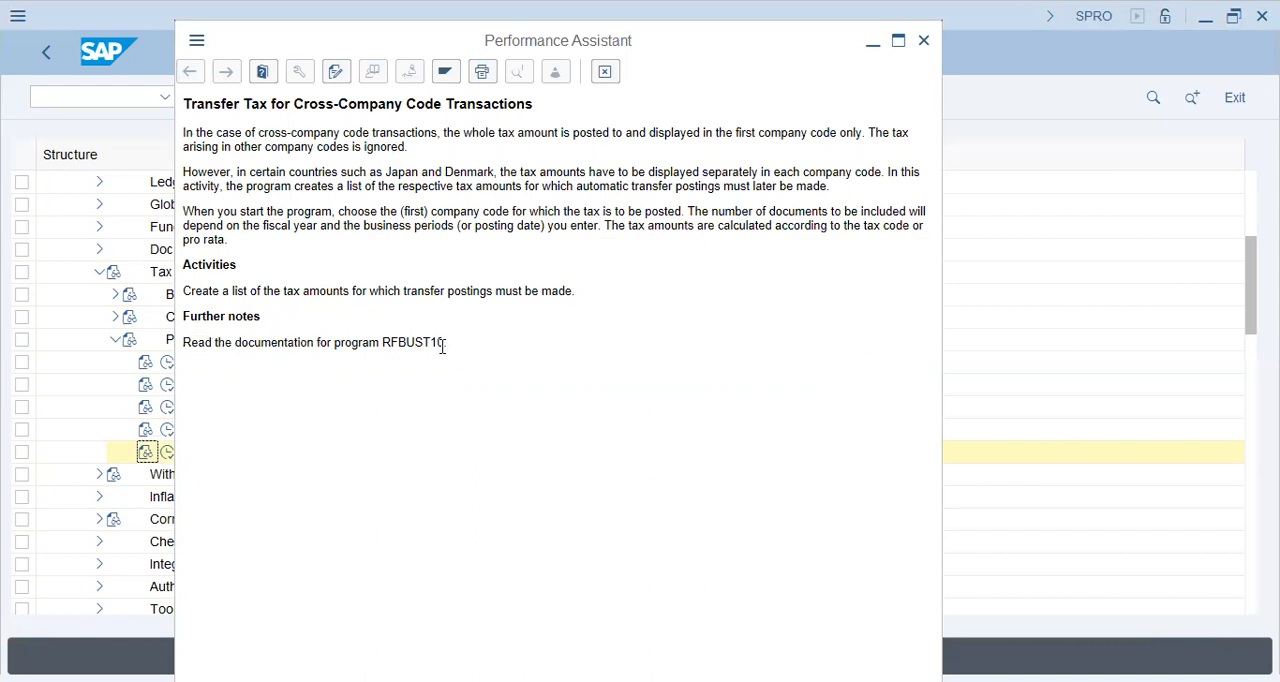
double_click(414, 342)
key("ctrl+c")
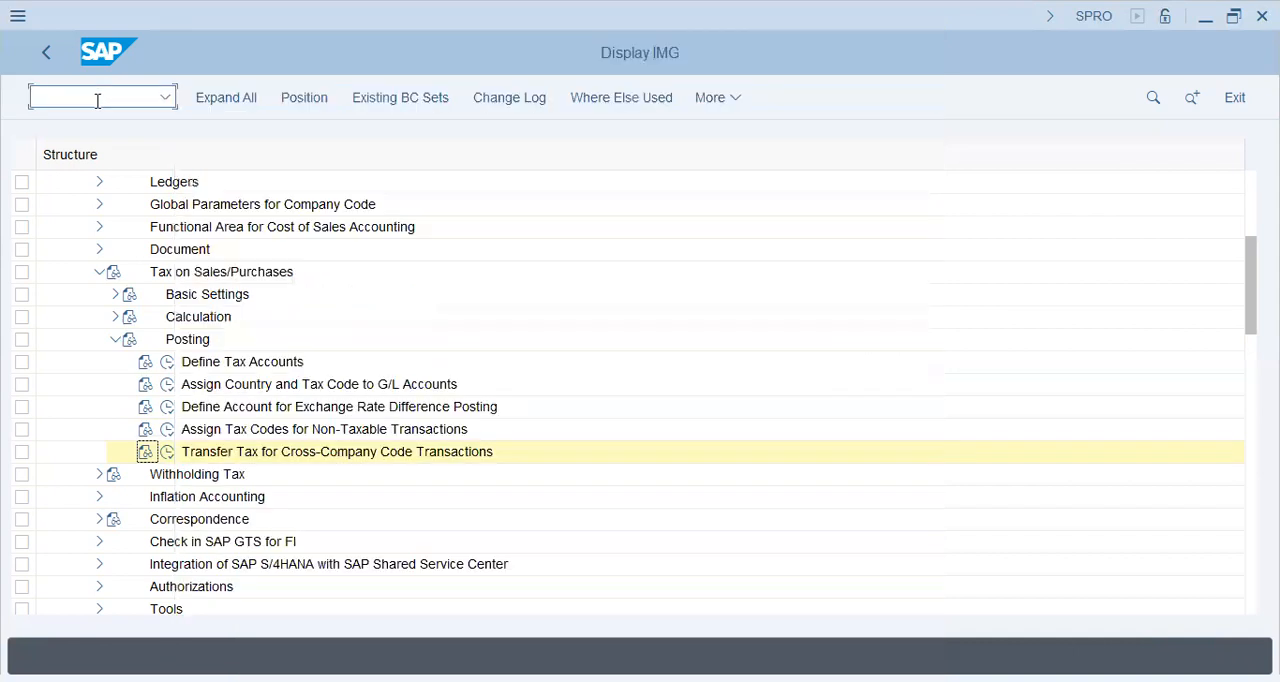
Open the Object Navigator with transaction SE80 in a new session
type("O")
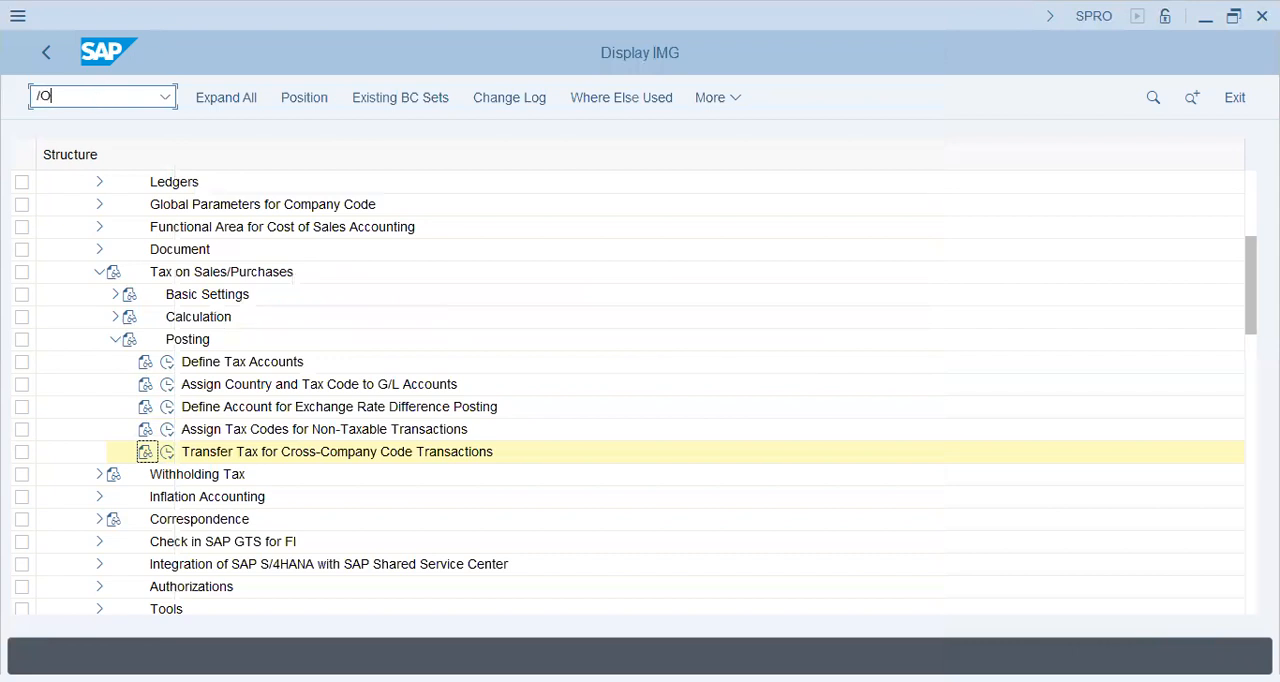
type("SE80")
key("Return")
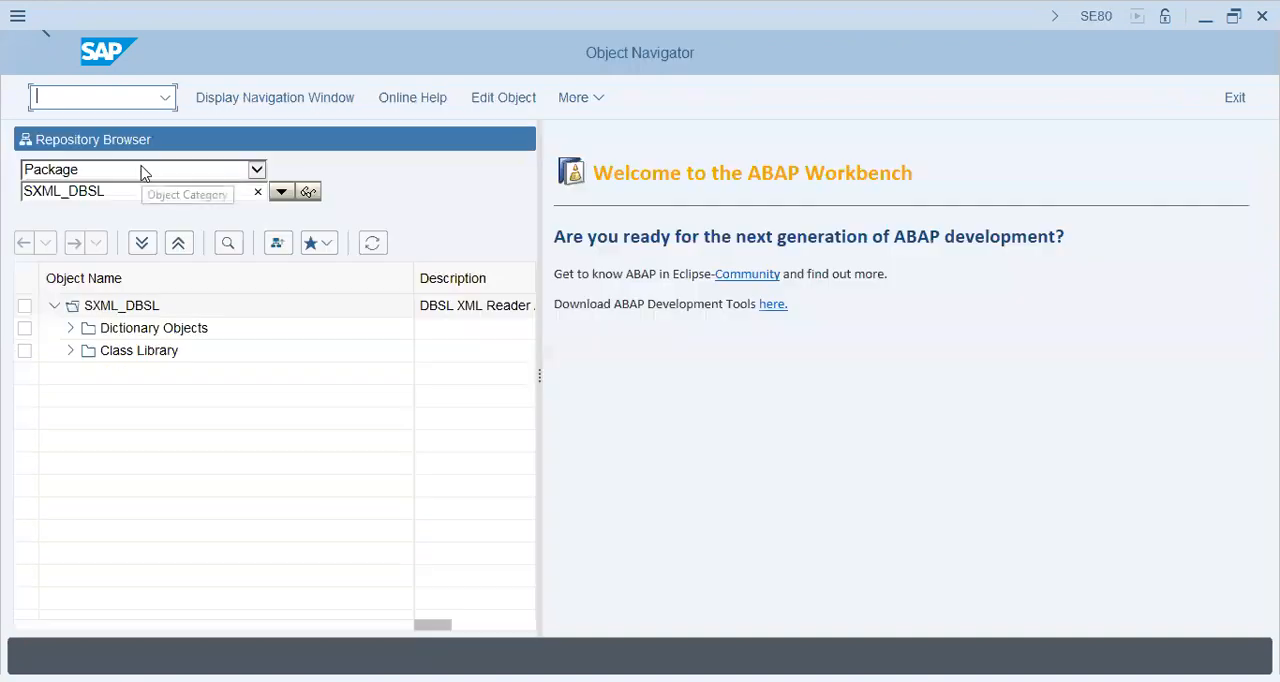
Set the repository object category to Program and display program RFBUST10
left_click(143, 171)
left_click(143, 186)
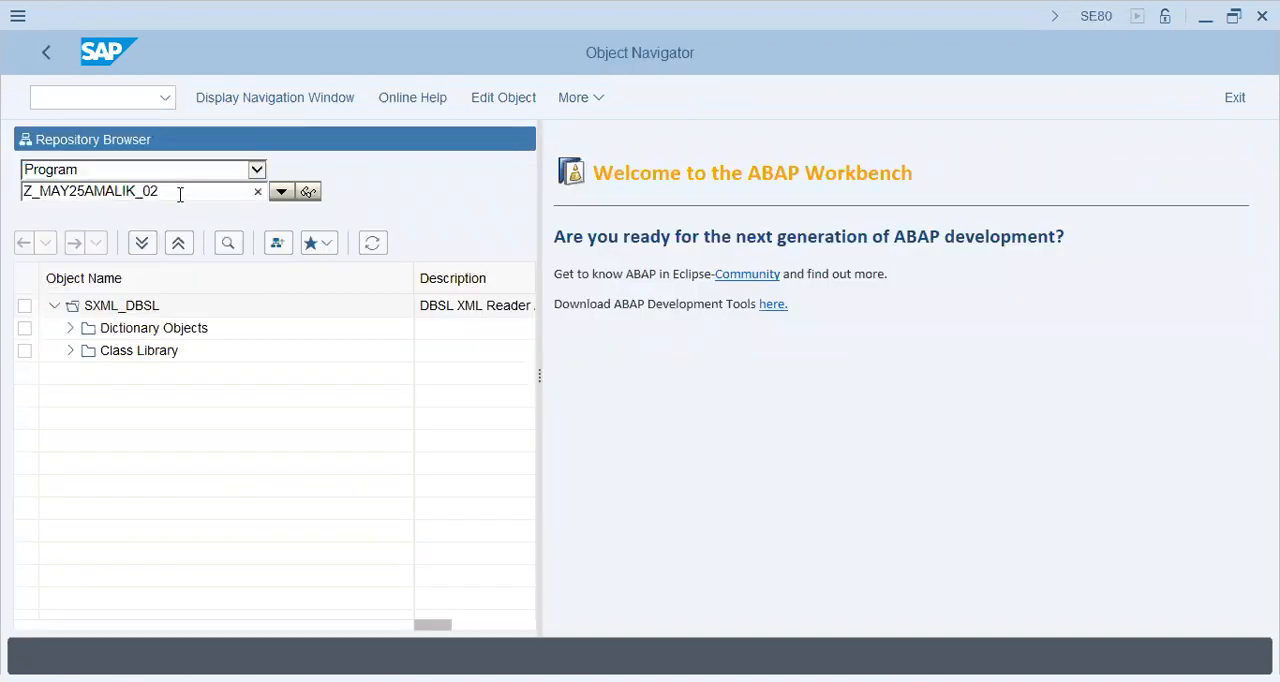
double_click(180, 195)
key("BackSpace")
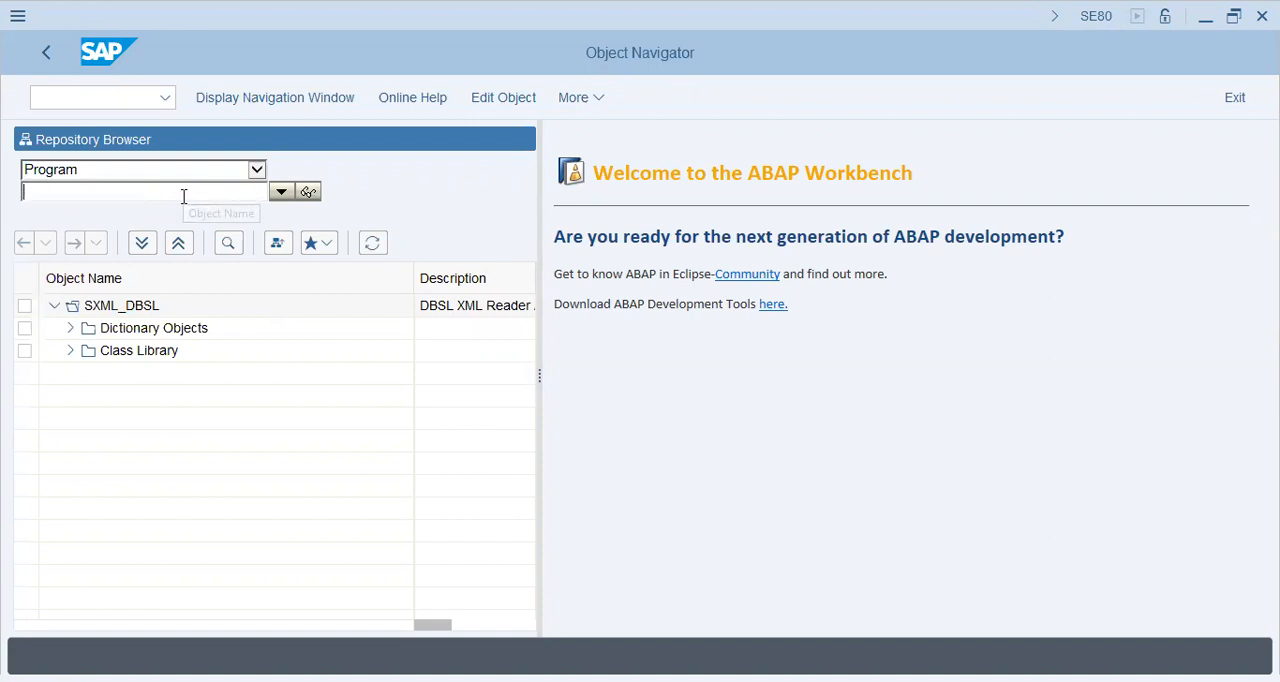
key("ctrl+v")
left_click(309, 193)
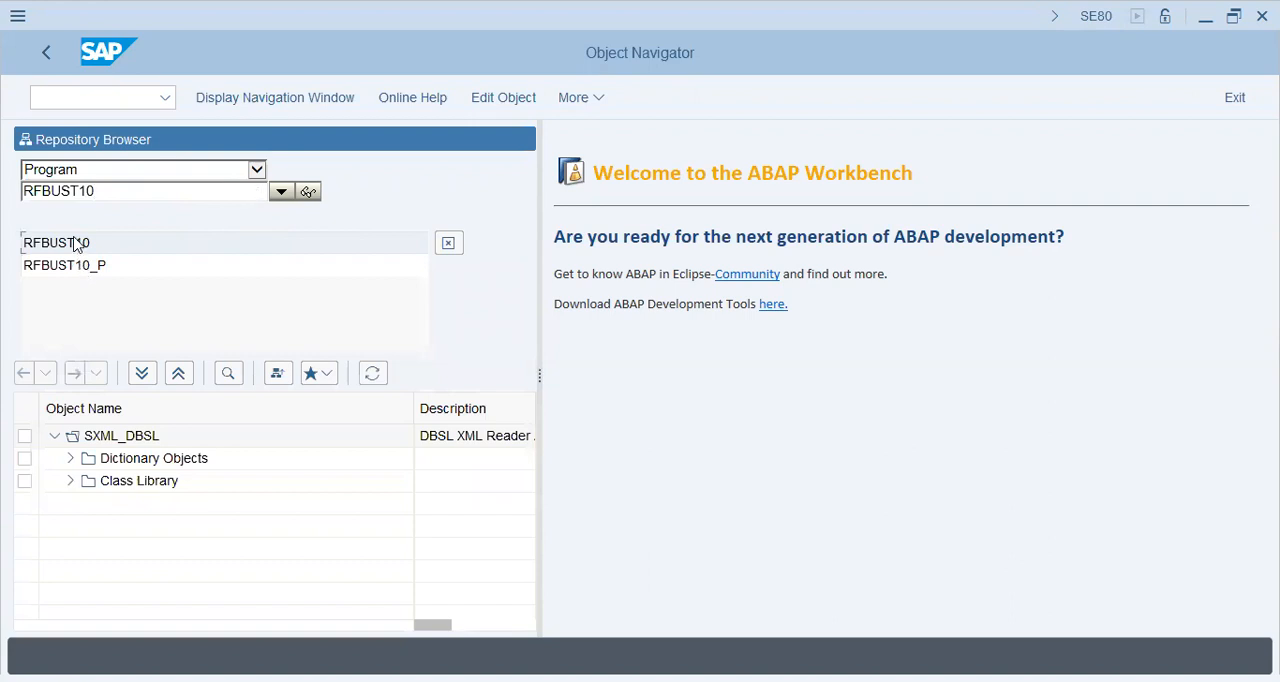
left_click(310, 191)
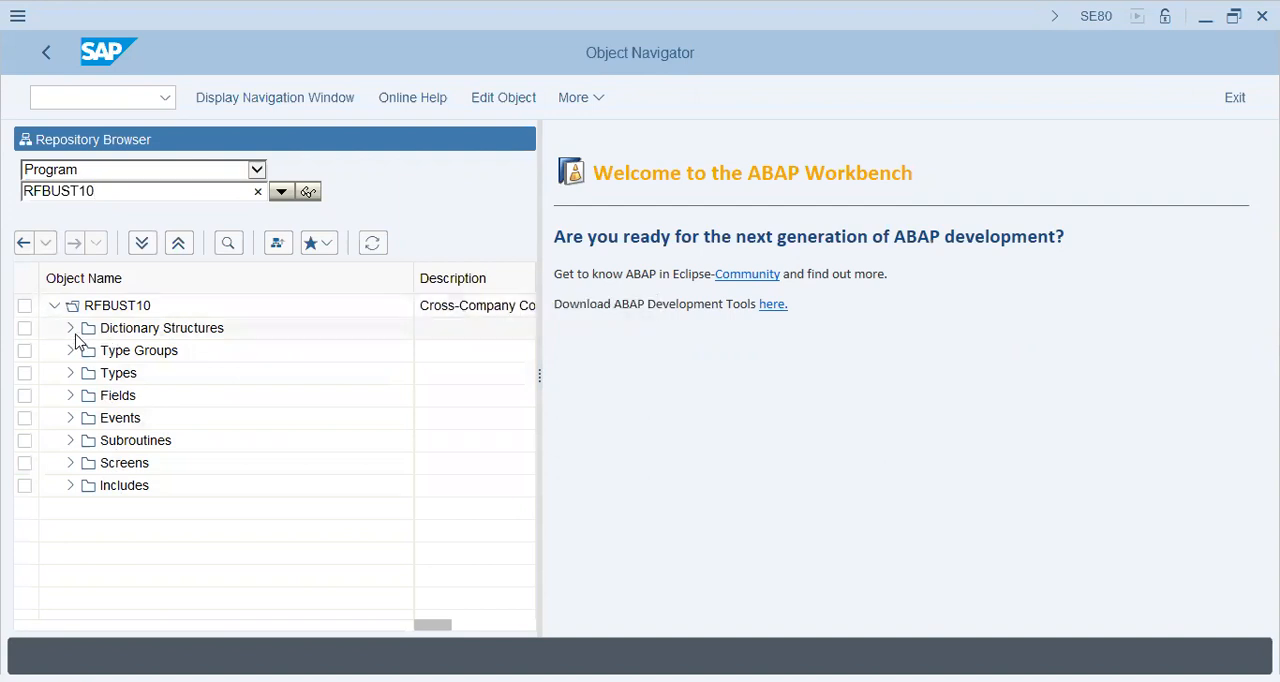
Examine the fields of RFBUST10 and the flow logic of its screen 1000
left_click(70, 395)
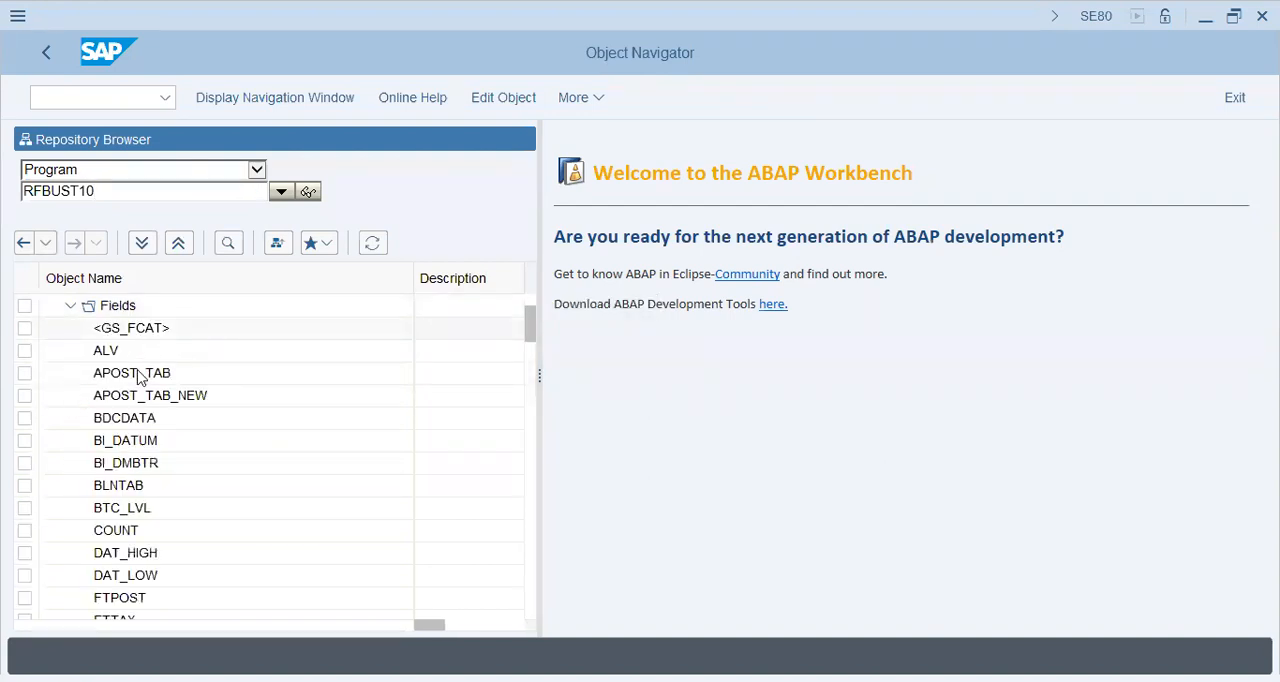
left_click(70, 307)
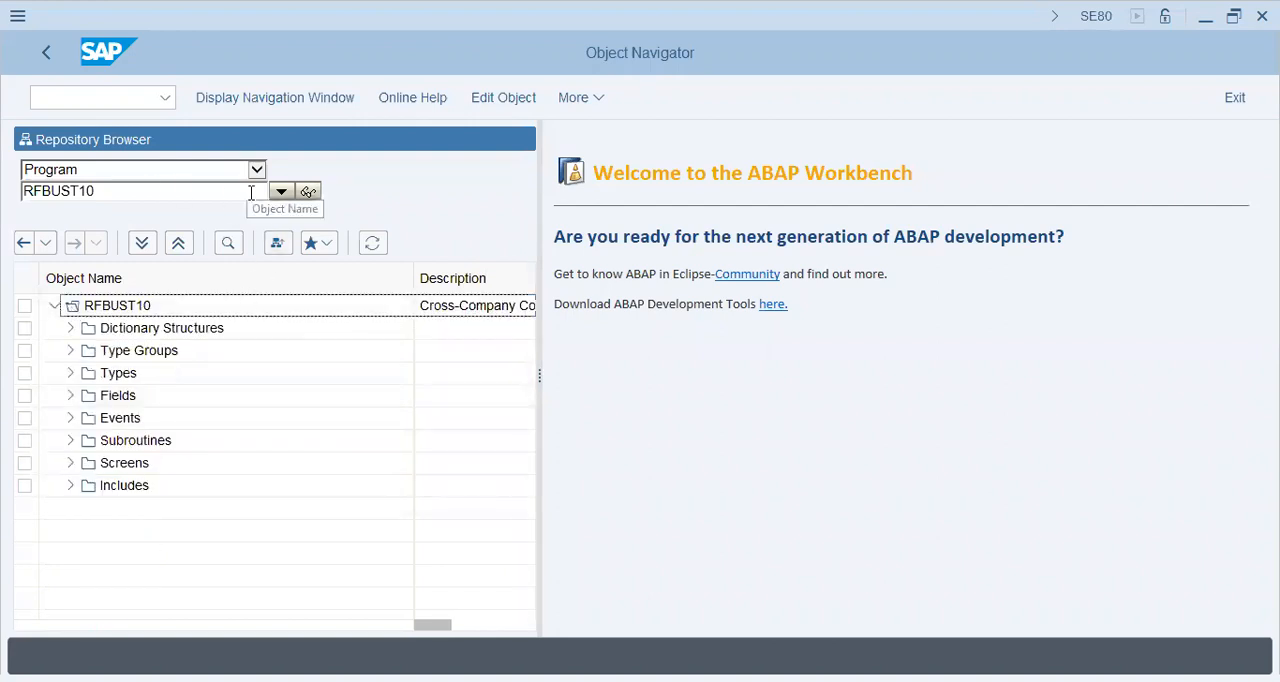
left_click(71, 466)
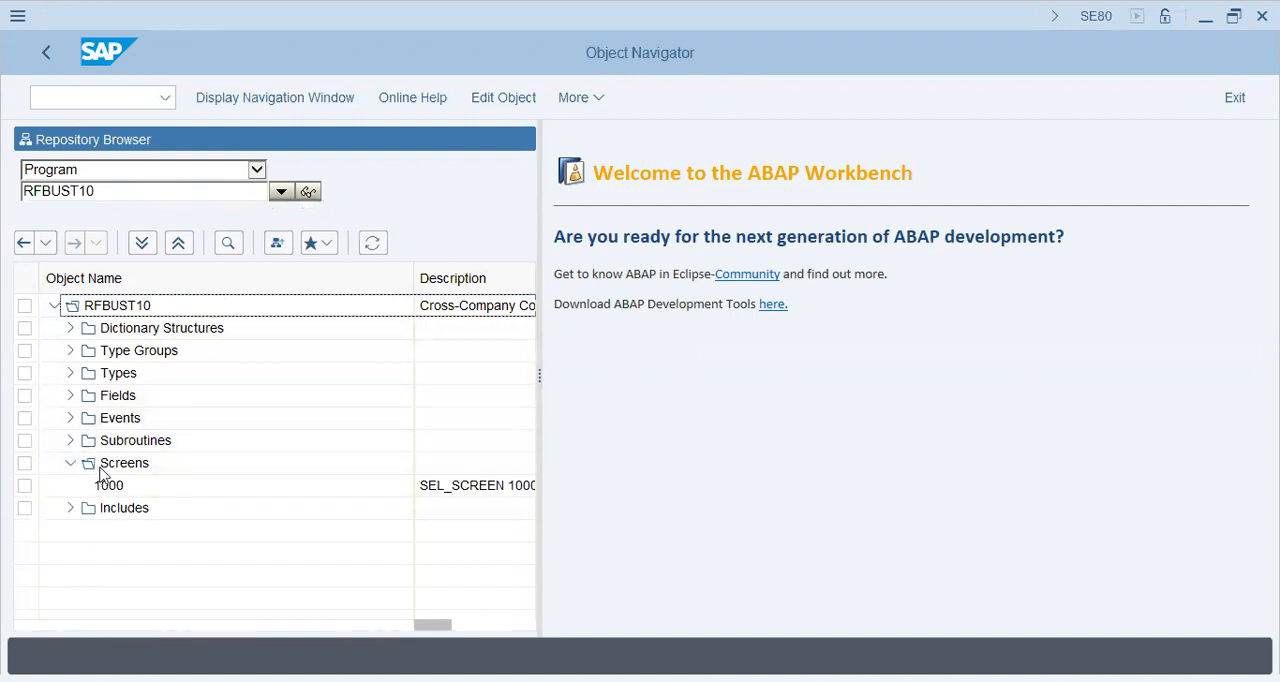
double_click(108, 486)
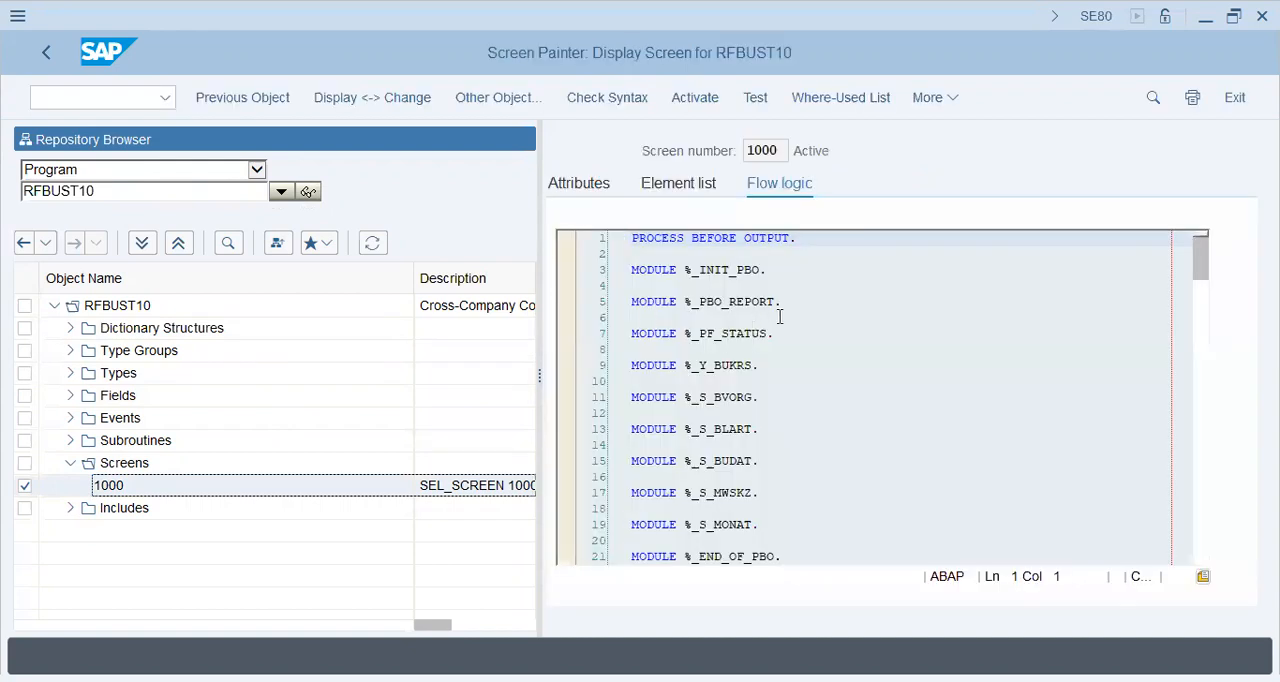
left_click(766, 254)
left_click(746, 270)
left_click(728, 399)
left_click(733, 459)
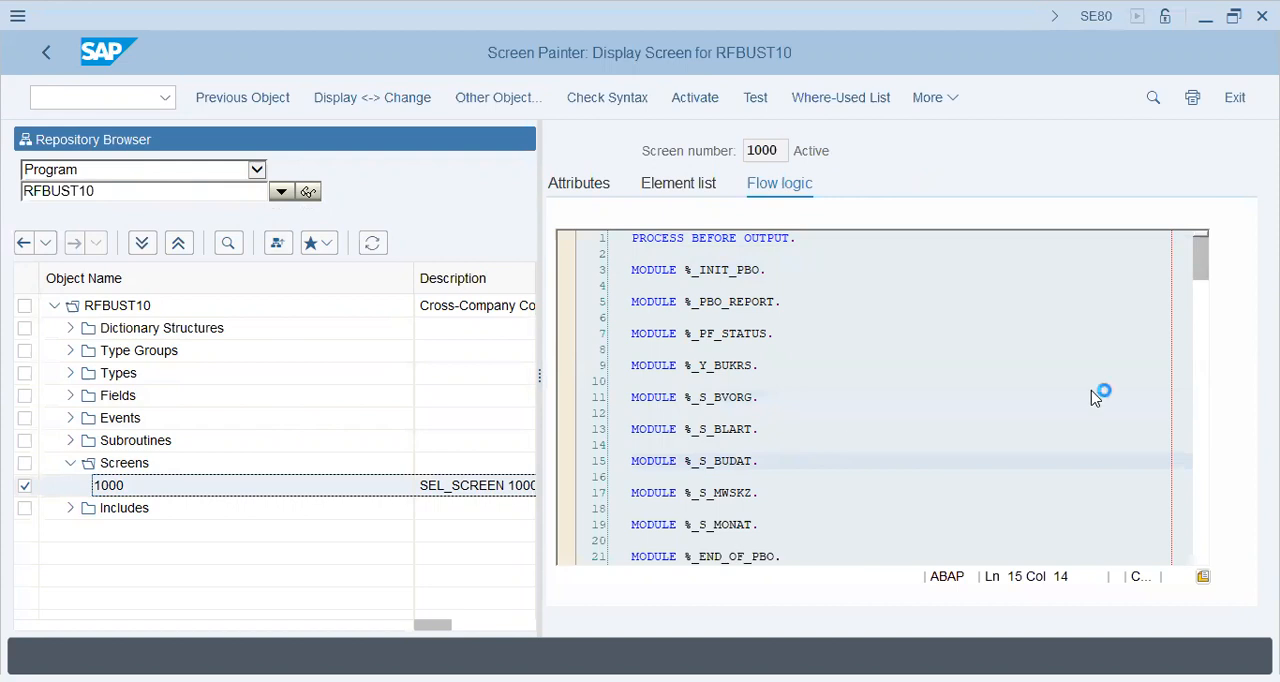
left_click_drag(1196, 259, 1204, 437)
left_click_drag(1205, 519, 1205, 558)
Open the ABAP Editor with transaction SE38, display the source code of RFBUST10, and return to the initial screen
left_click(125, 97)
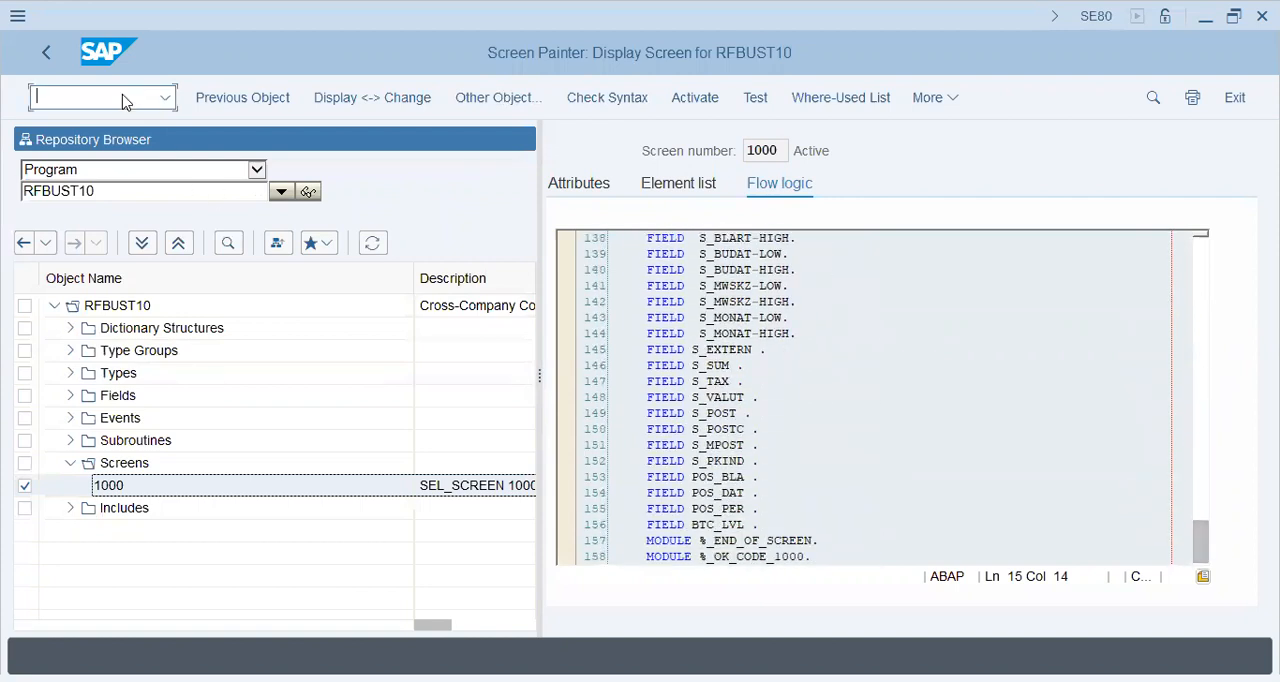
type("/NSE38")
key("Return")
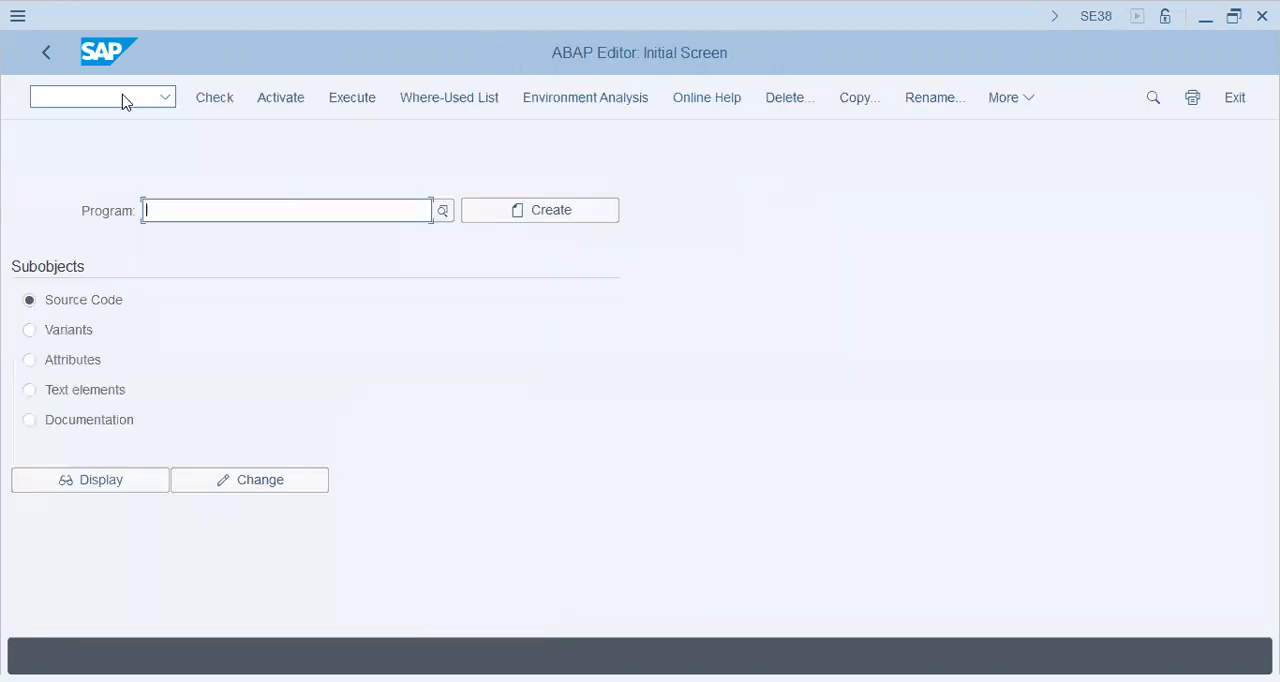
key("ctrl+v")
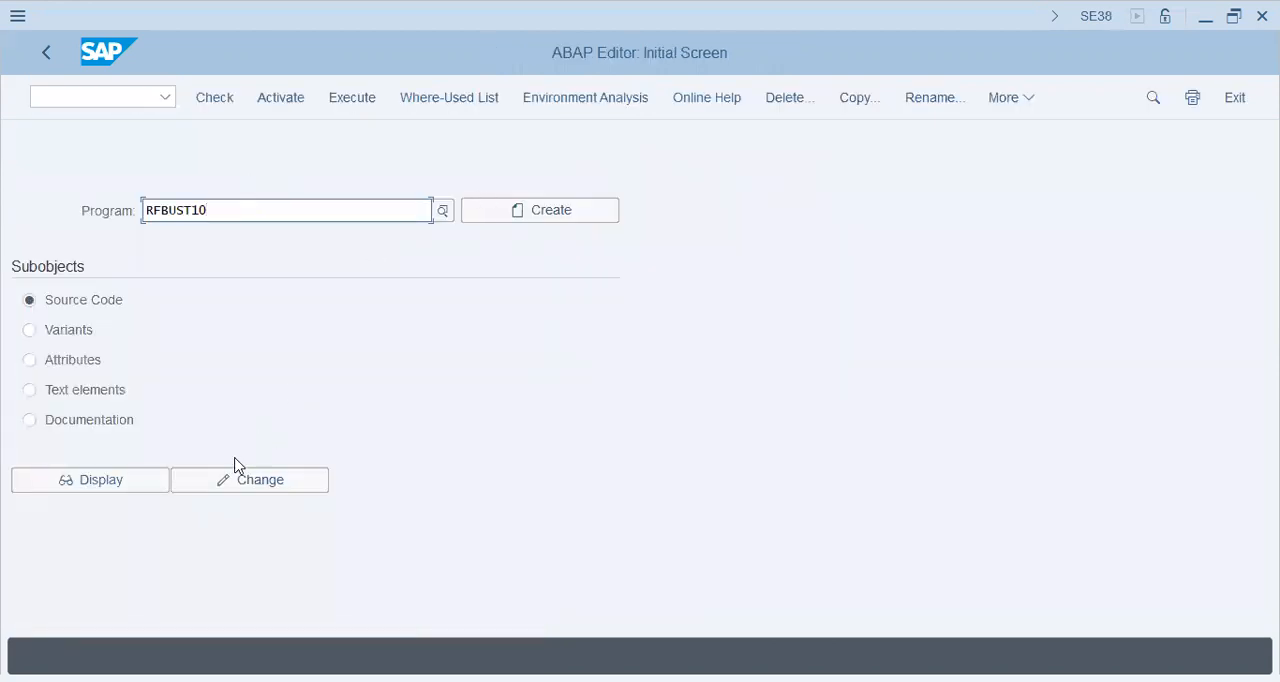
left_click(121, 483)
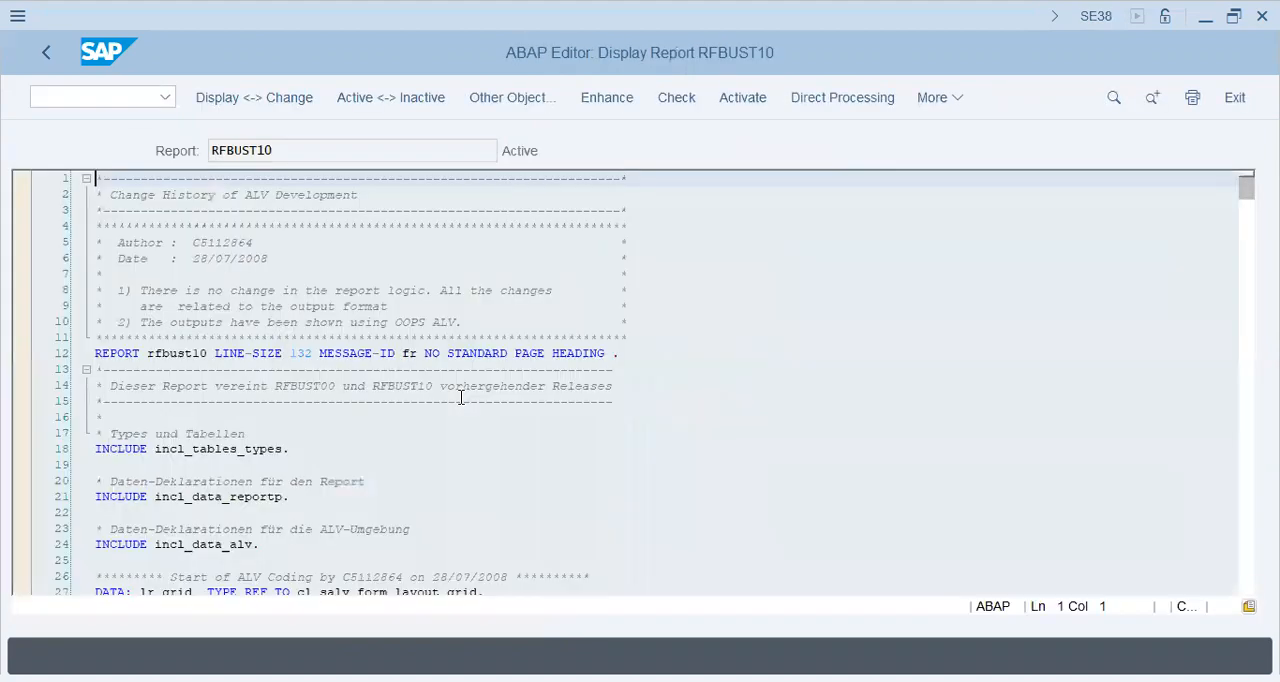
left_click(46, 53)
Display the documentation of program RFBUST10 and look through to its tax transfer posting examples
left_click(87, 418)
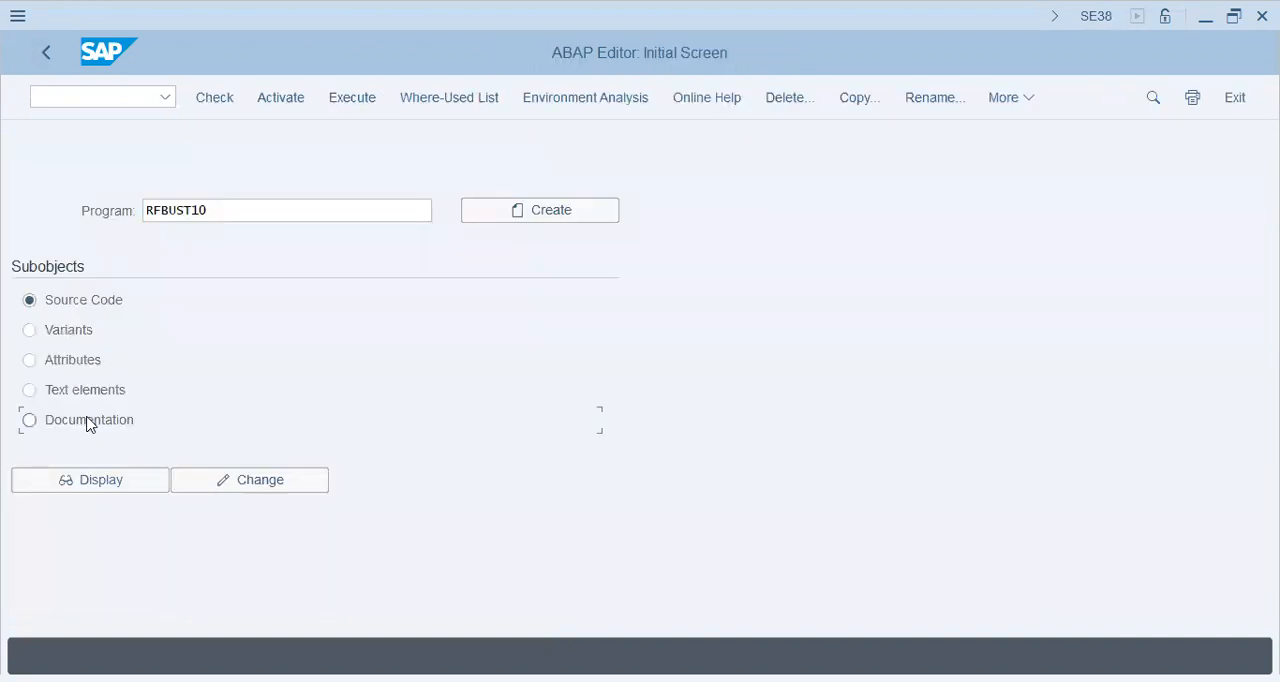
left_click(118, 484)
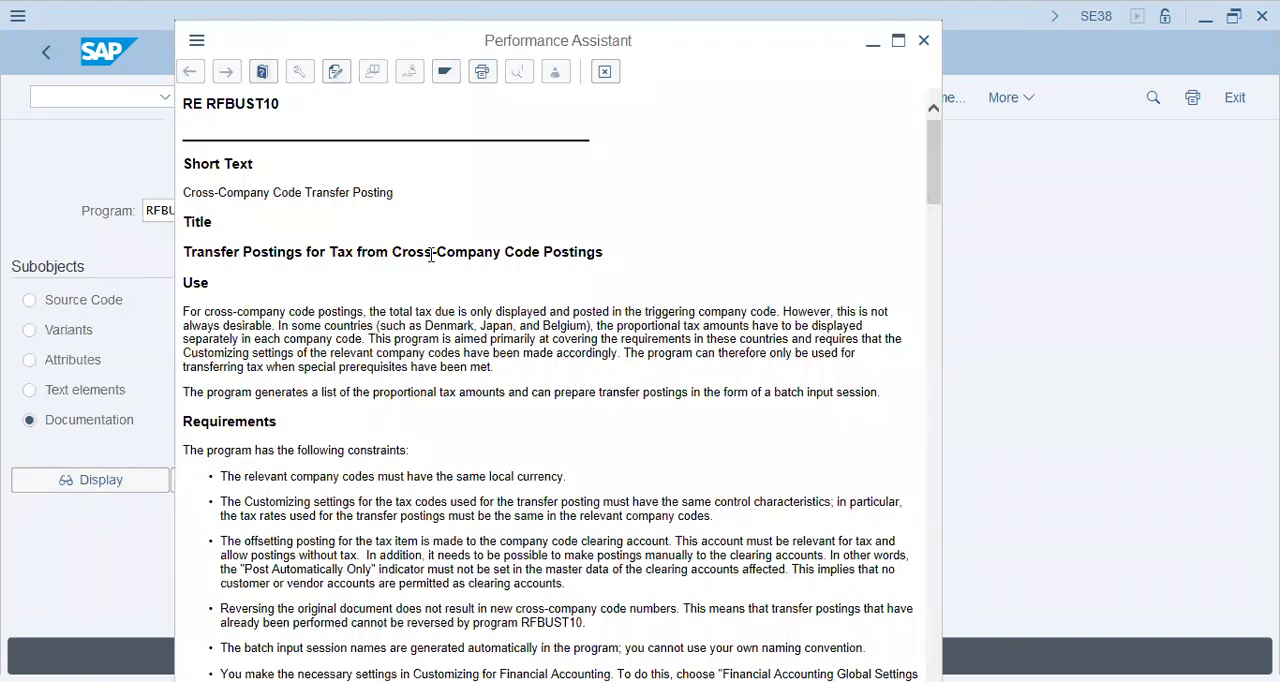
left_click_drag(936, 140, 951, 626)
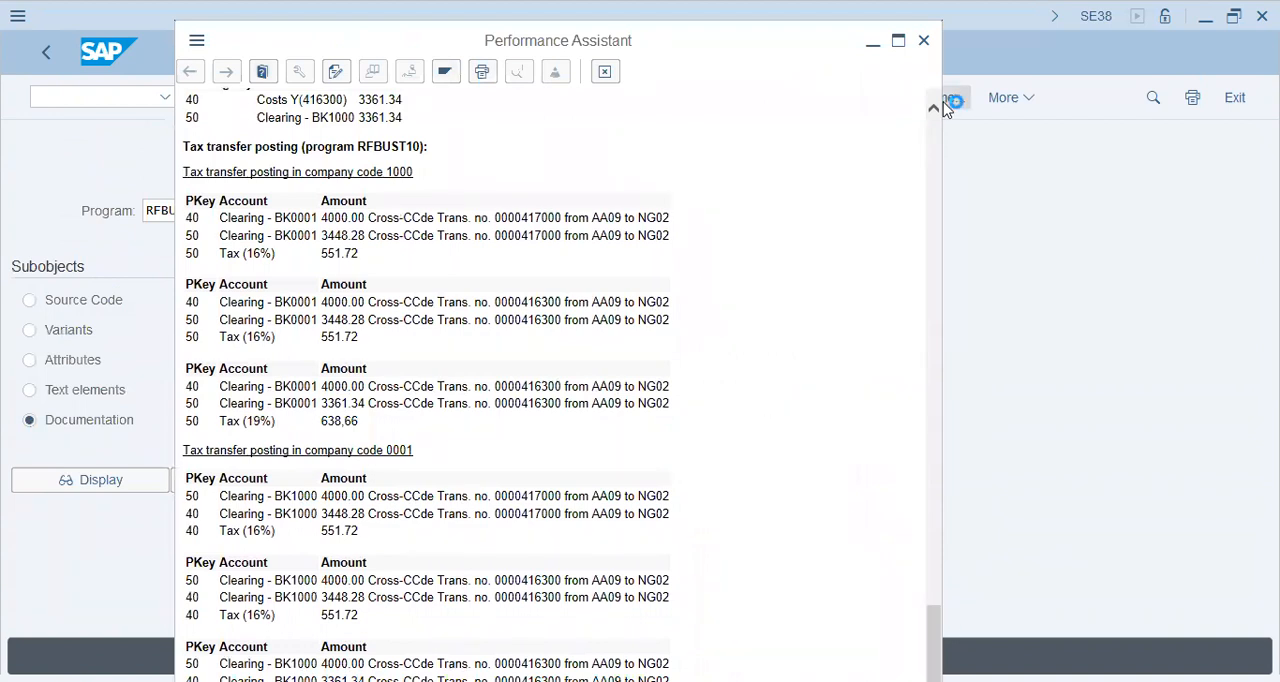
Close the RFBUST10 documentation, return to the IMG, and read the documentation of Transfer Tax for Cross-Company Code Transactions under Posting
key("Escape")
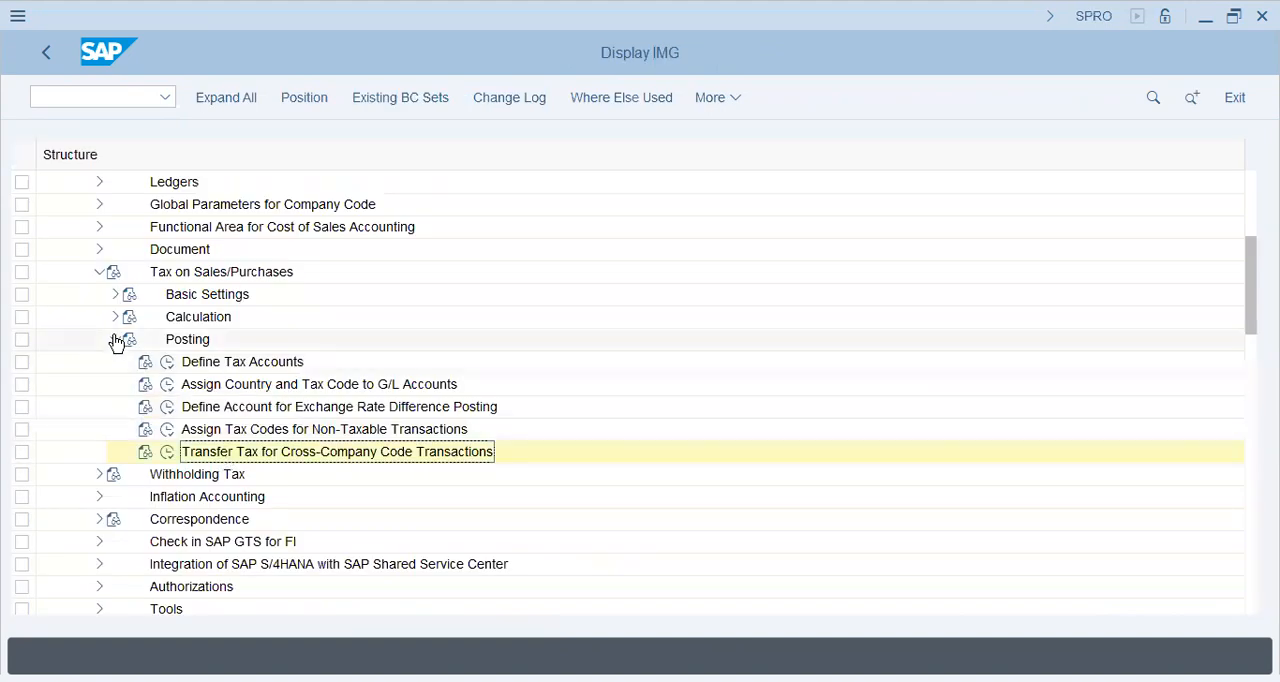
left_click(115, 339)
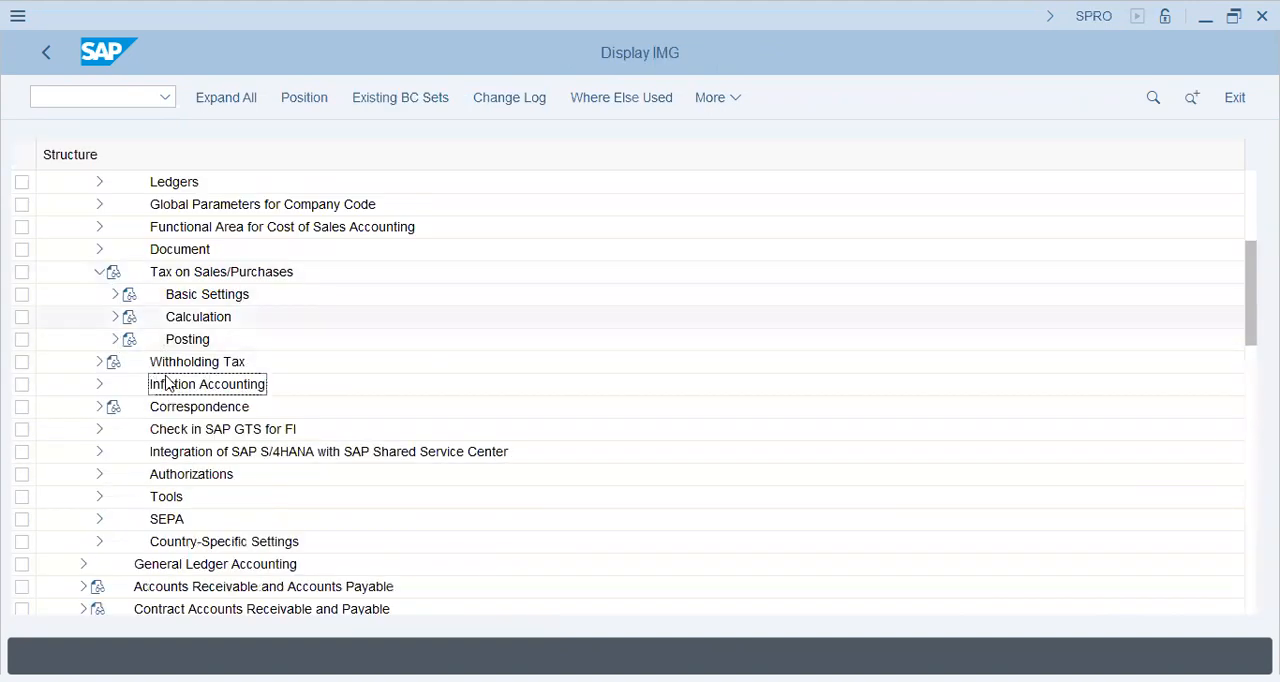
left_click(115, 339)
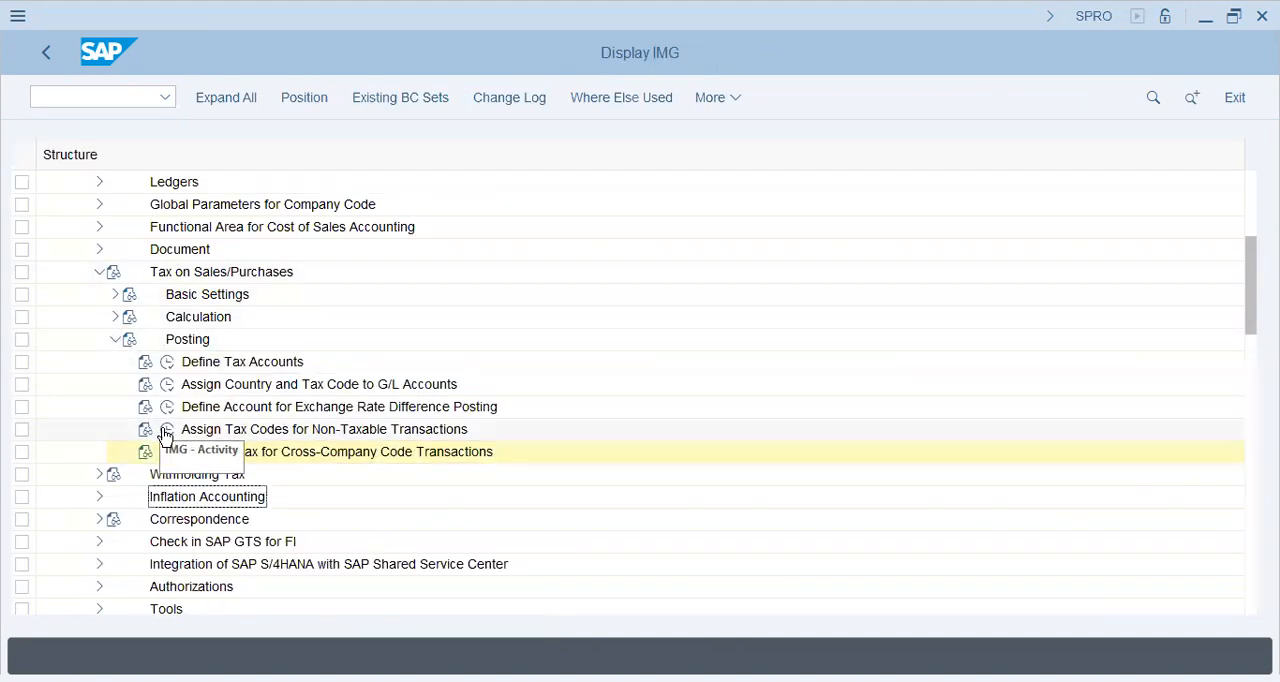
left_click(220, 452)
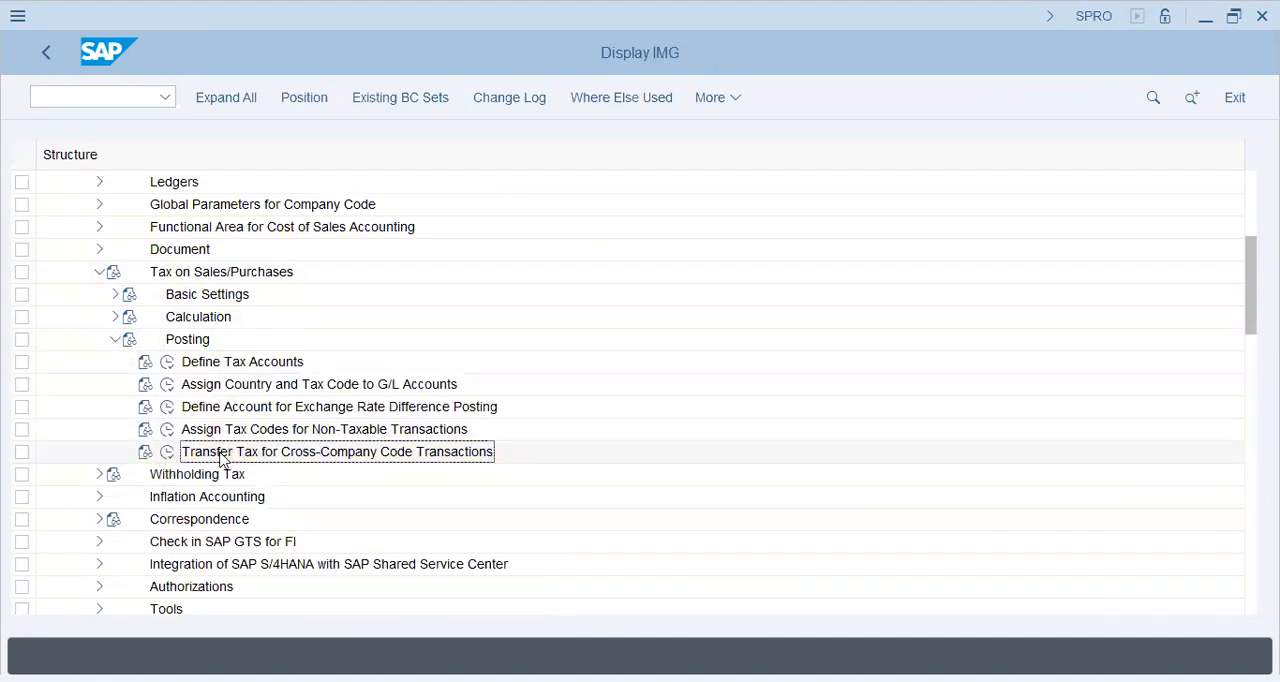
left_click(145, 452)
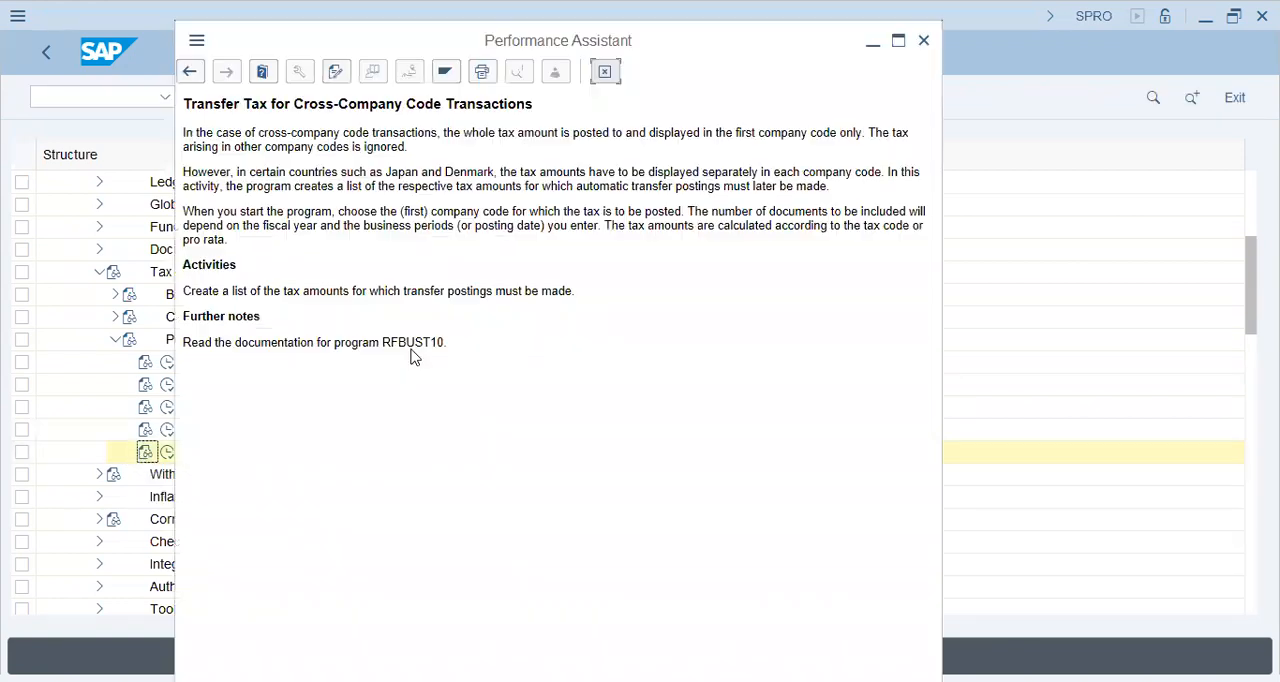
double_click(413, 345)
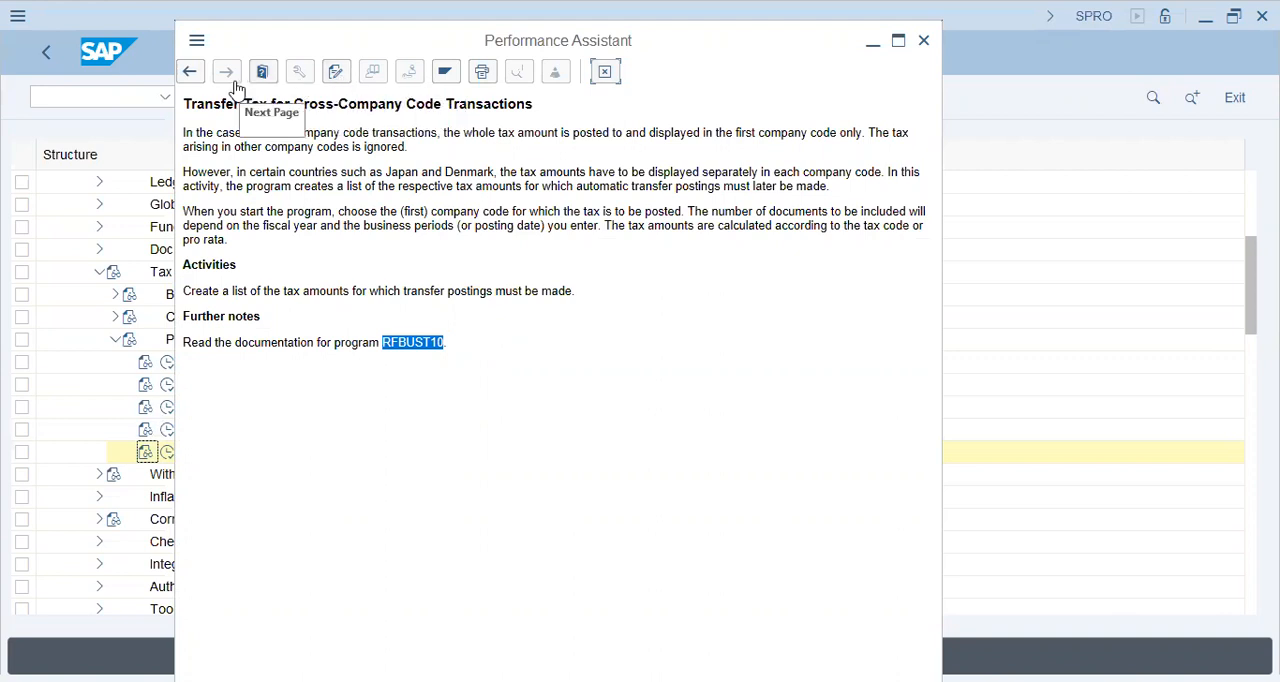
left_click(605, 71)
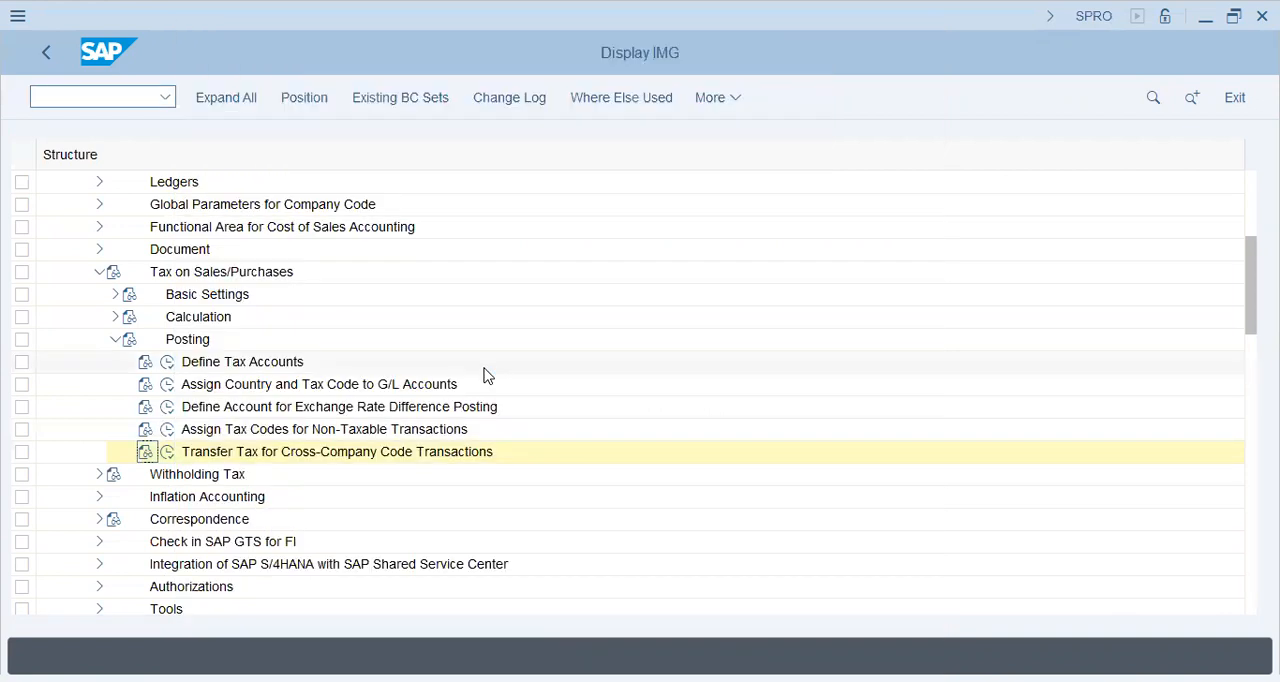
Open Define Tax Codes for Sales and Purchases under Calculation and start tax code V0 for country PK
left_click(328, 452)
left_click(250, 364)
left_click(116, 340)
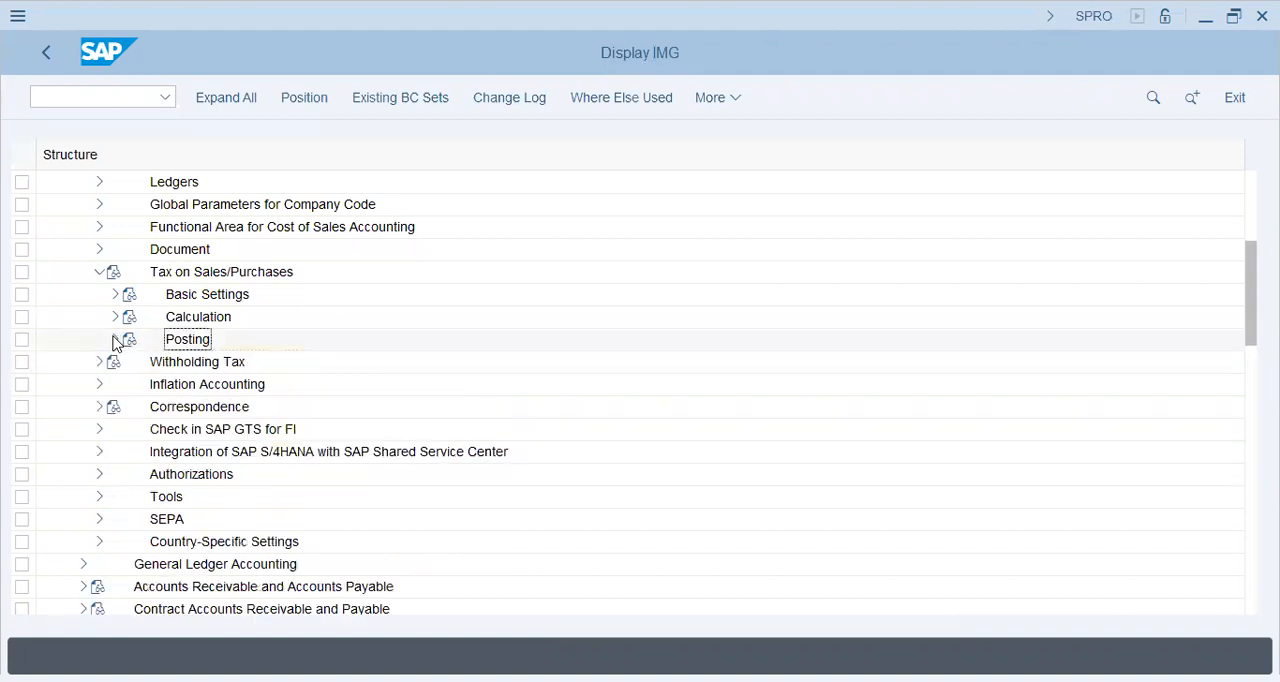
left_click(115, 317)
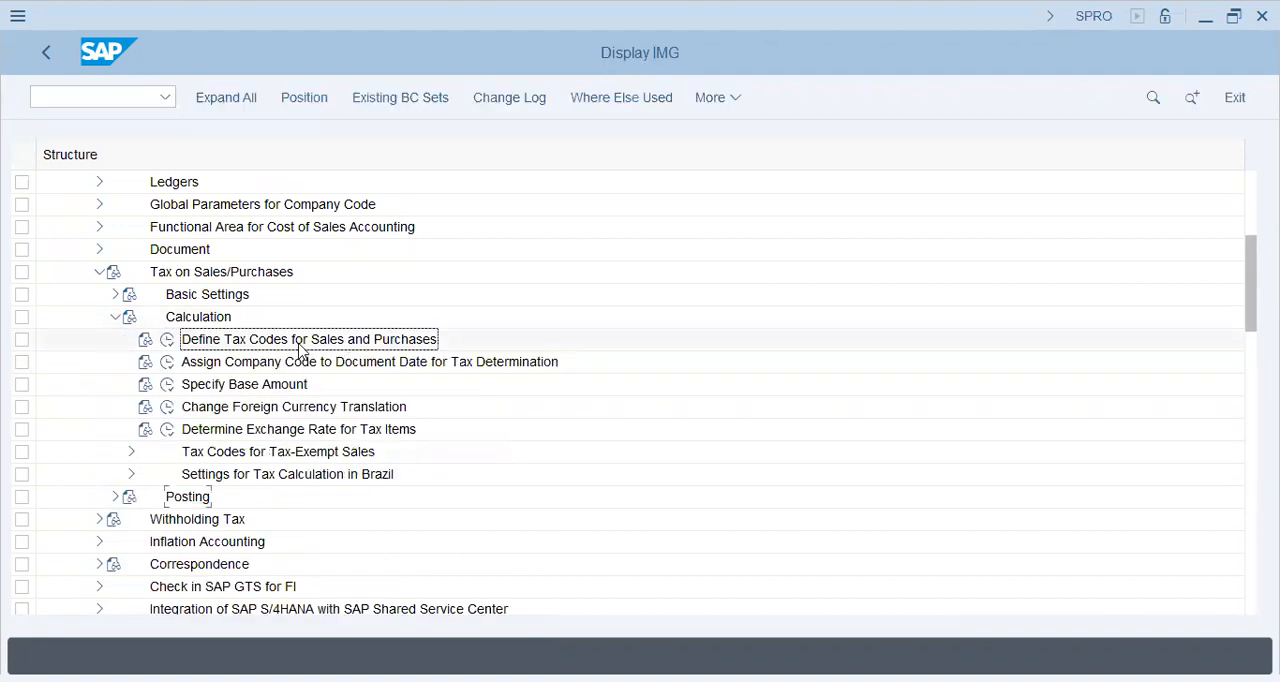
left_click(167, 343)
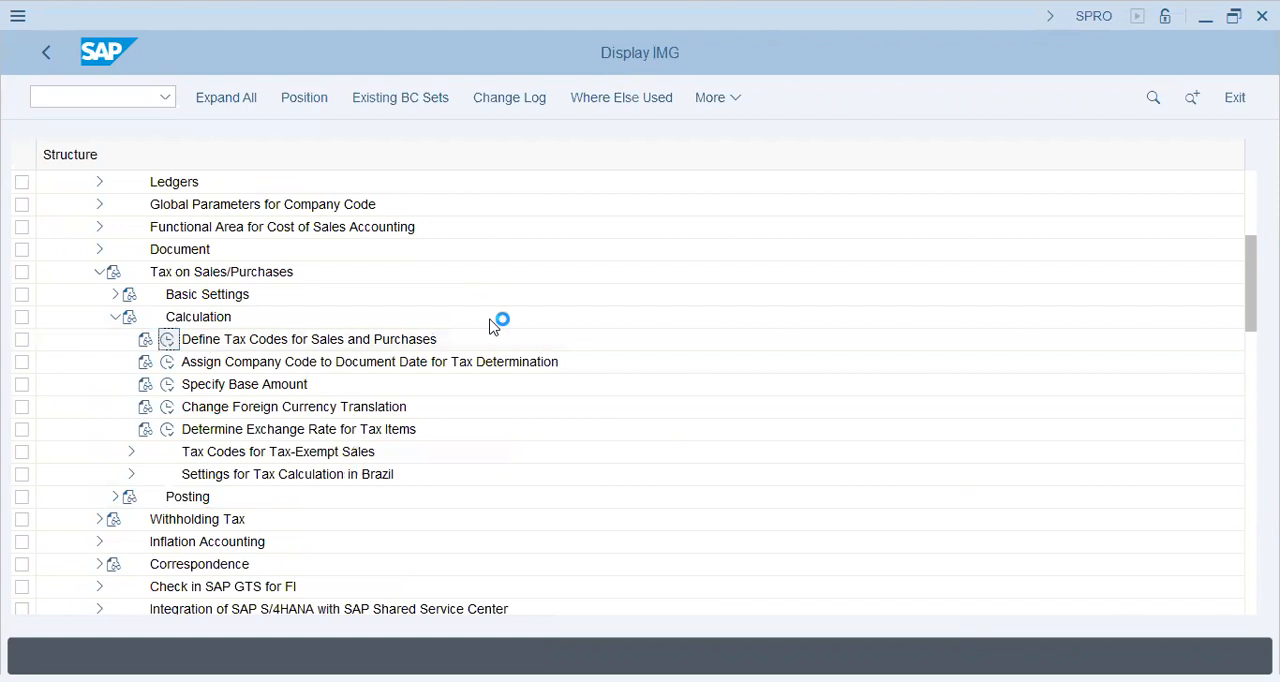
type("PK")
key("Return")
type("V0")
key("Return")
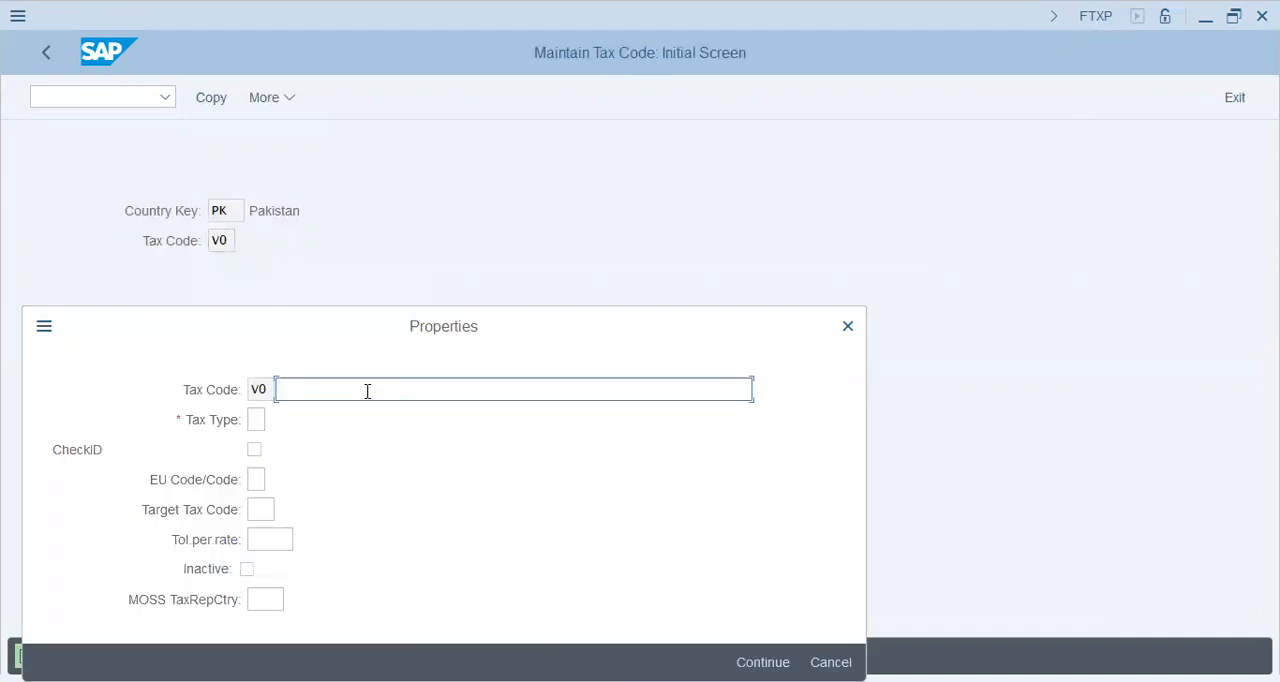
Describe tax code V0 as "0 Sales Tax Code (Non-Taxable Transaction)" and set its tax type to V
type("0 sLA")
key("BackSpace")
key("BackSpace")
type("al")
key("BackSpace")
key("BackSpace")
type("ales Ta")
type("x Code ")
type("e (Non-Ta")
type("xal")
key("BackSpace")
type("ble Ttransa")
key("BackSpace")
key("BackSpace")
key("BackSpace")
key("BackSpace")
key("BackSpace")
type("ransaction)")
key("Tab")
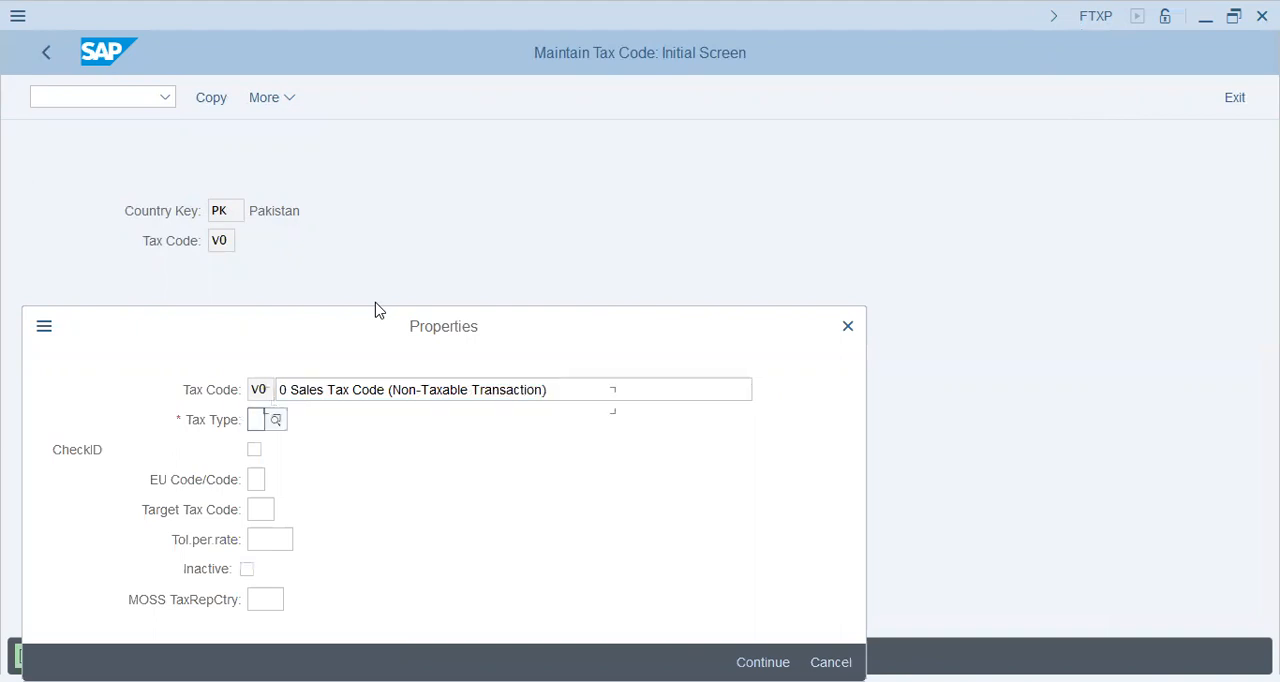
left_click(275, 419)
type("V")
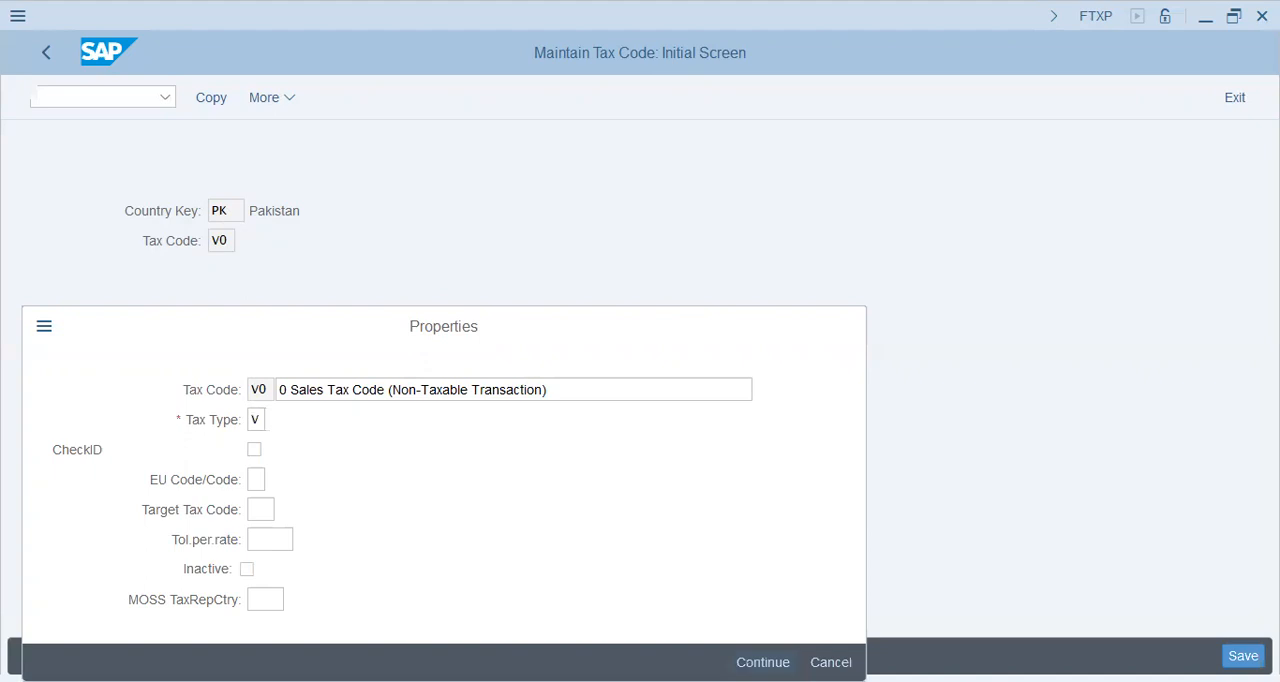
key("Return")
Set the Input Tax (VST) percentage rate to 0.000 and save tax code V0
left_click(362, 419)
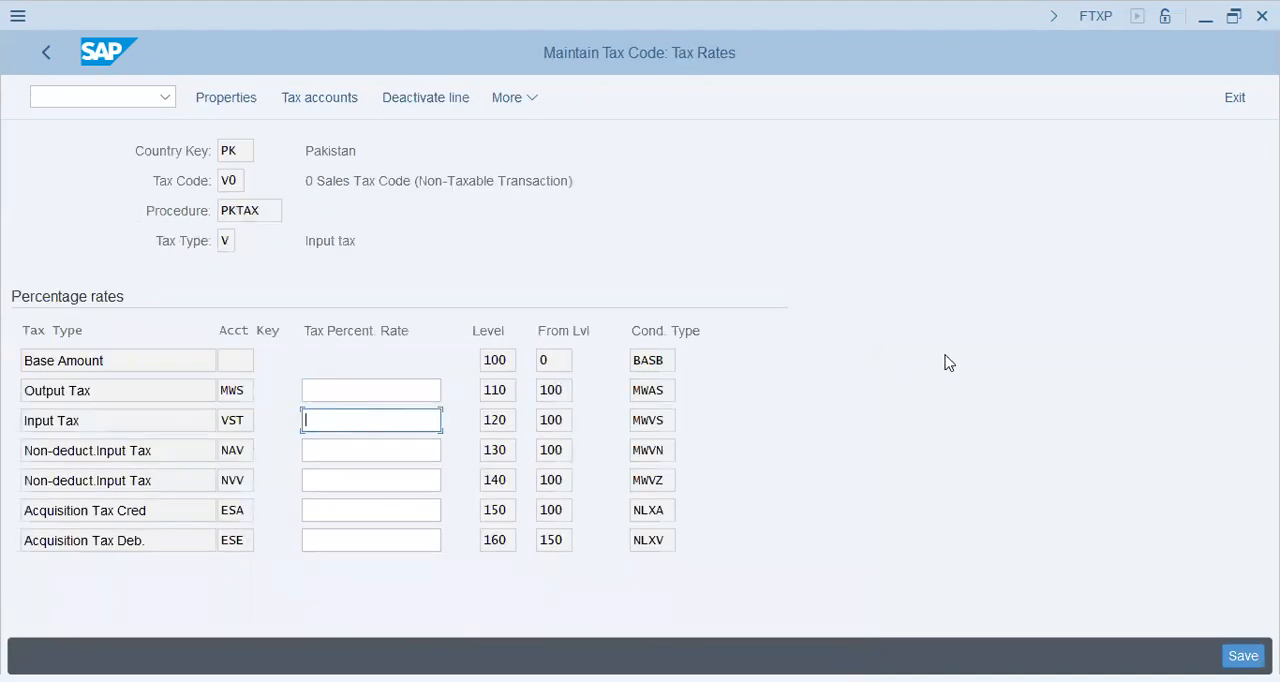
type("0.000")
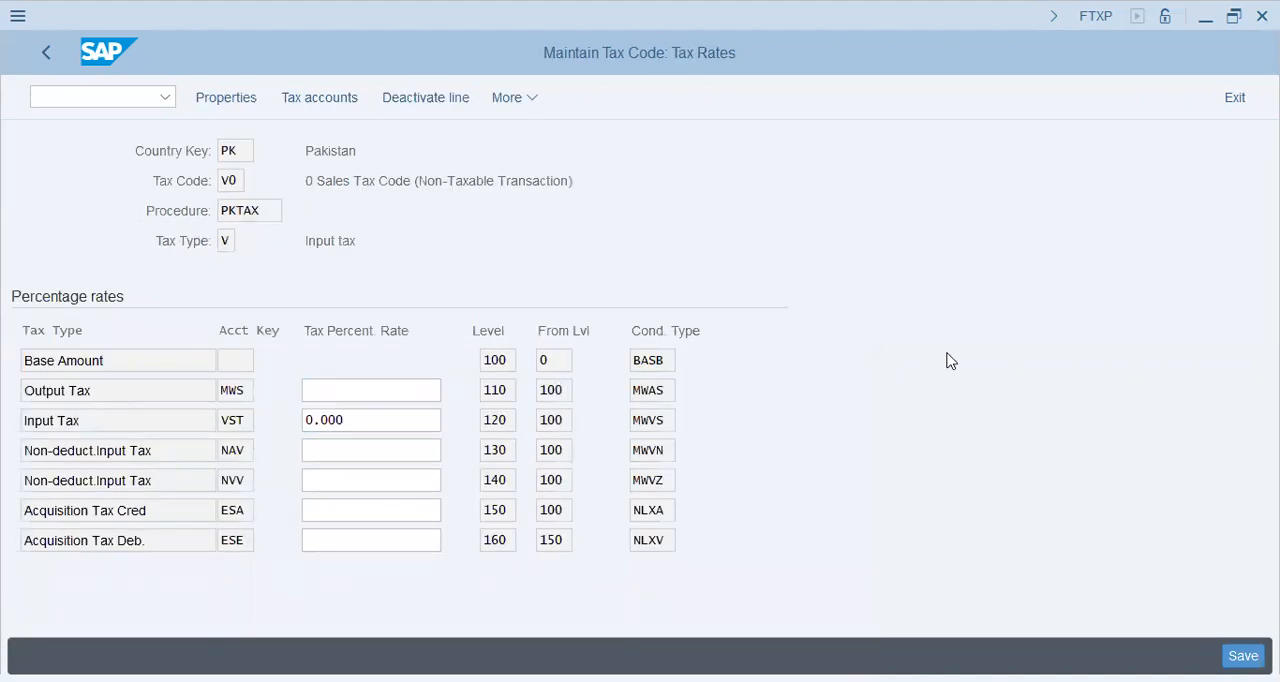
key("Return")
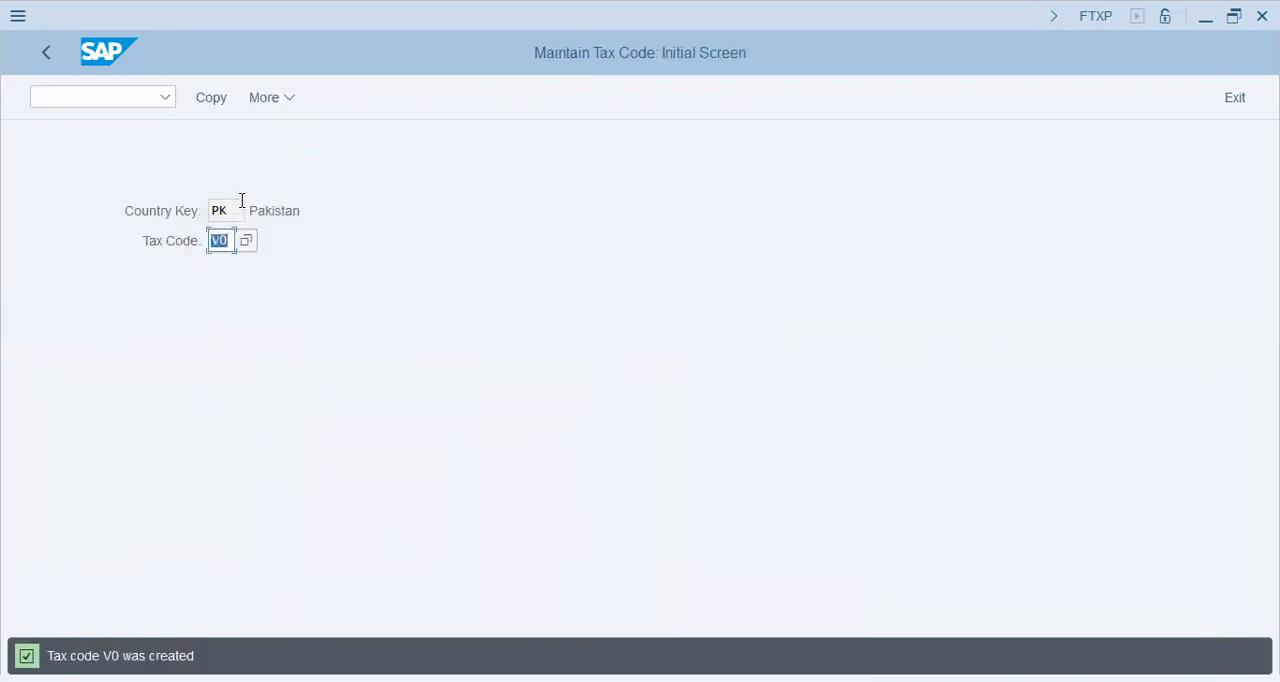
Assign G/L account 80300 to tax code V0 in chart of accounts FI46, save, and return to the IMG
key("Return")
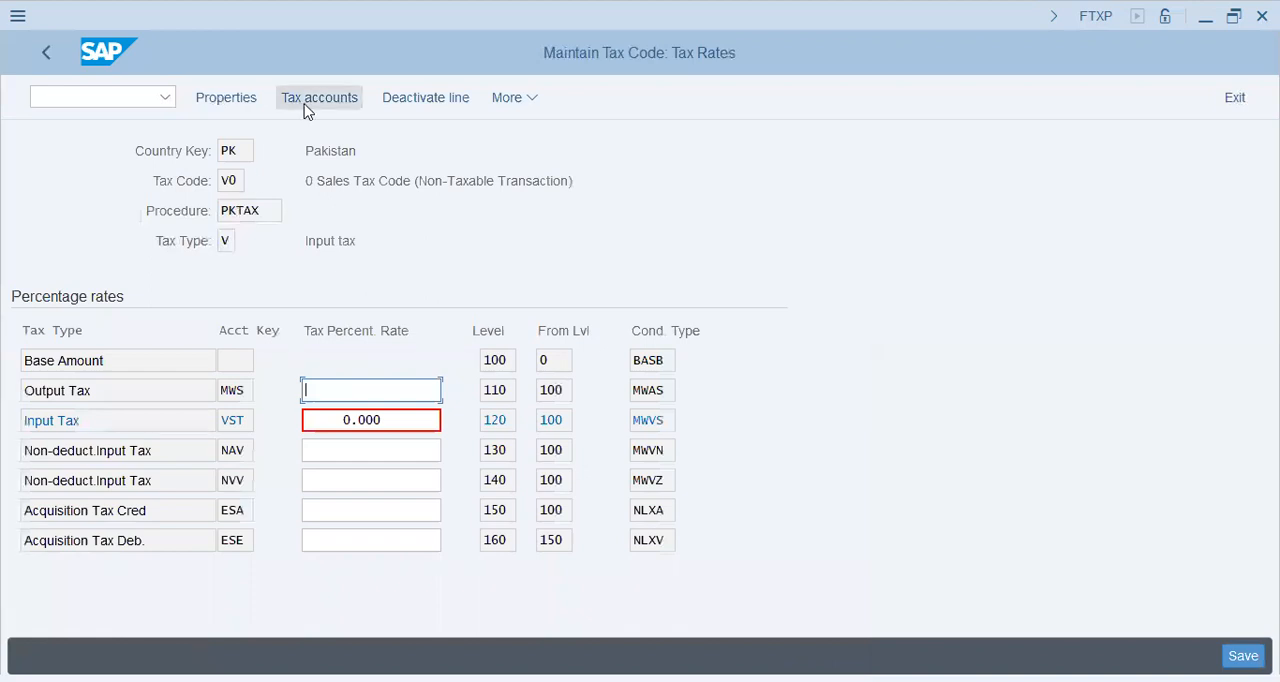
left_click(306, 104)
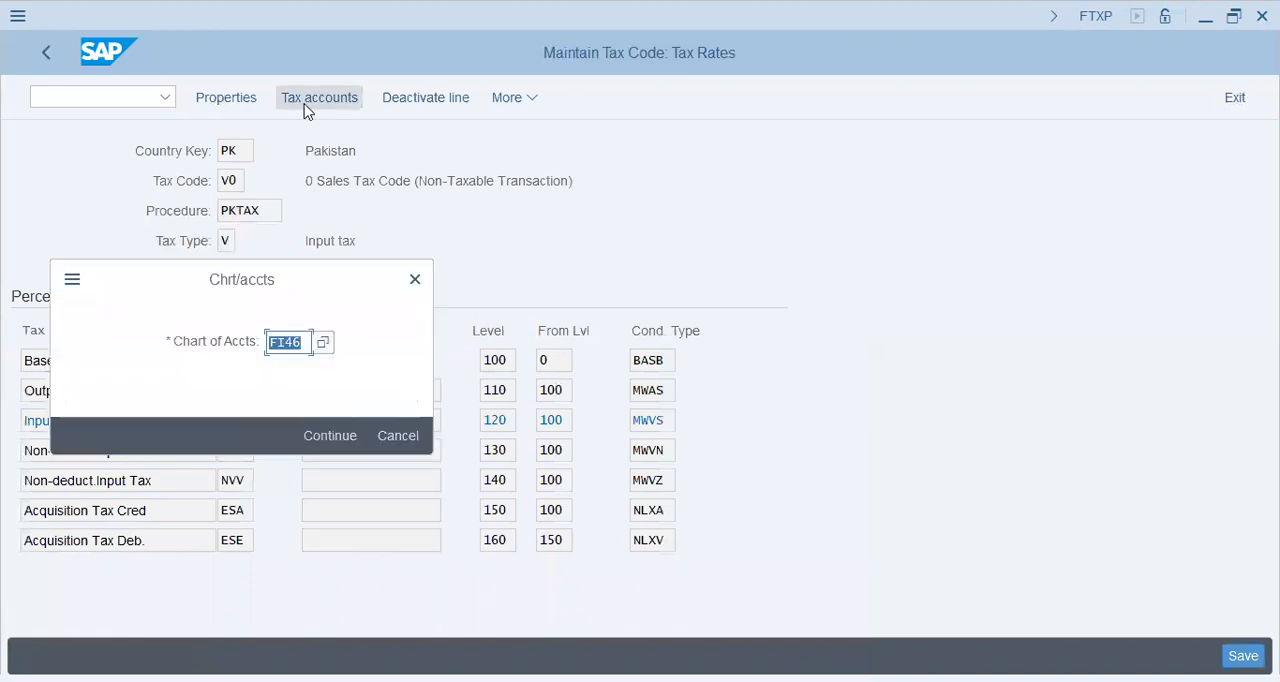
key("Return")
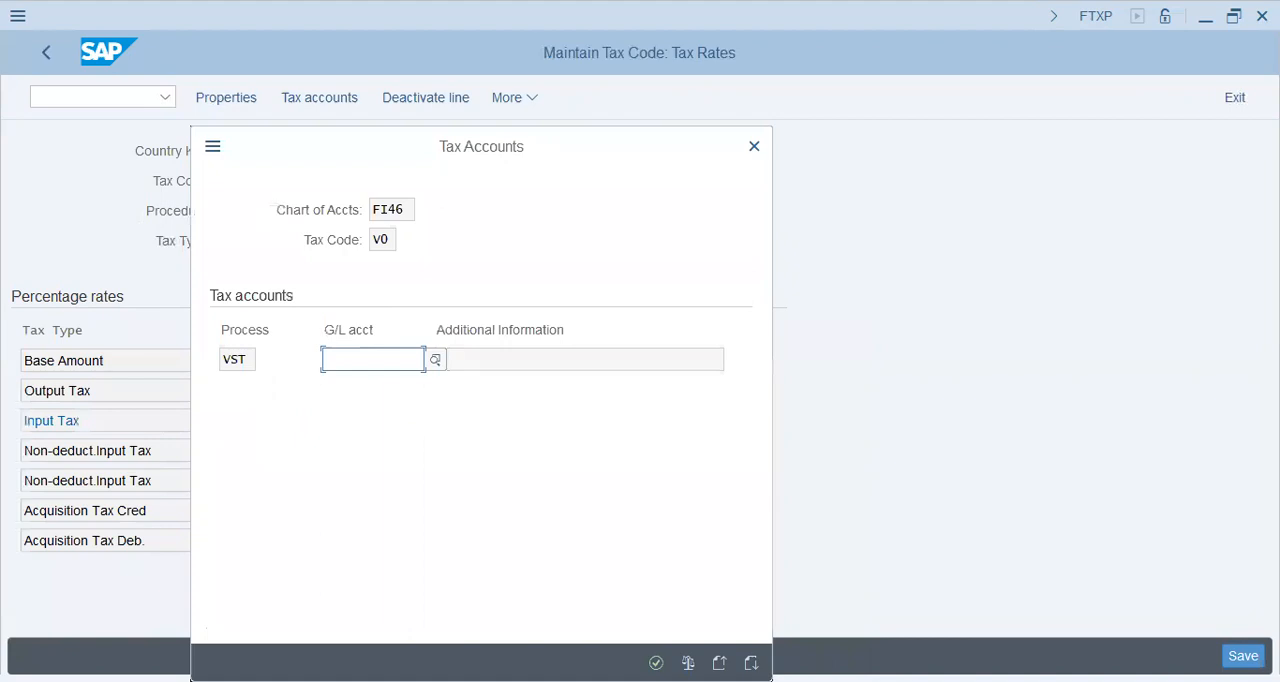
type("80300")
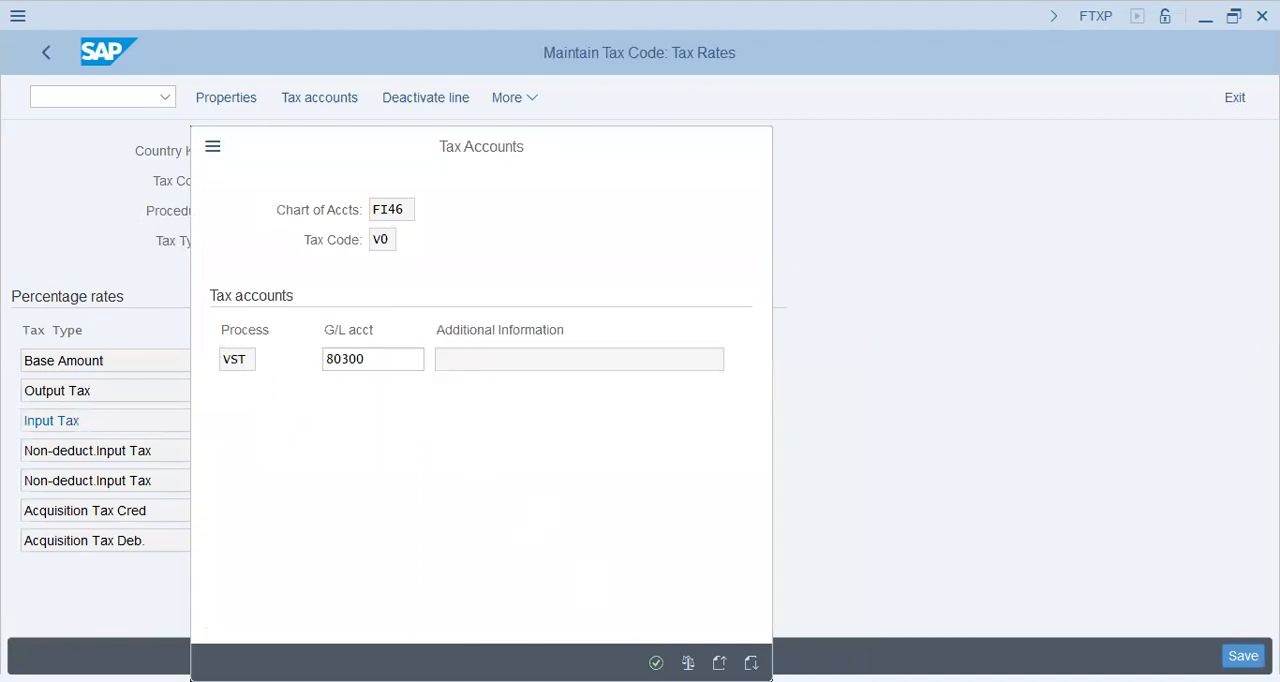
left_click(656, 663)
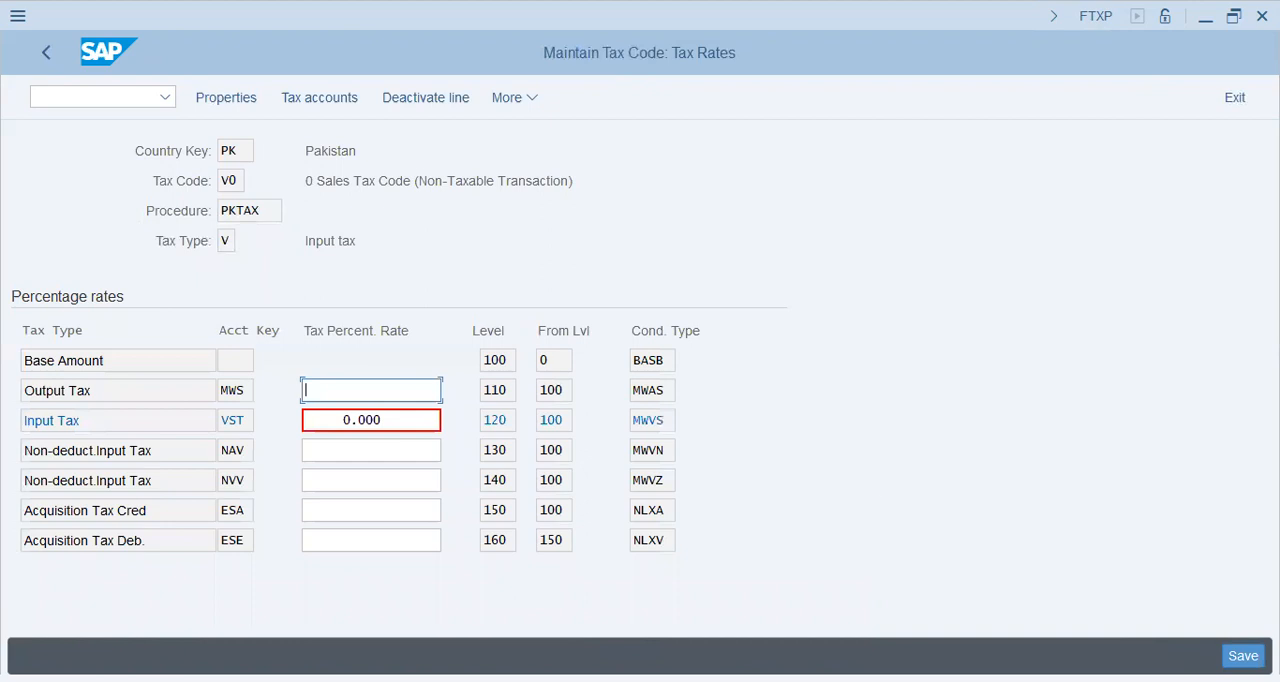
key("ctrl+s")
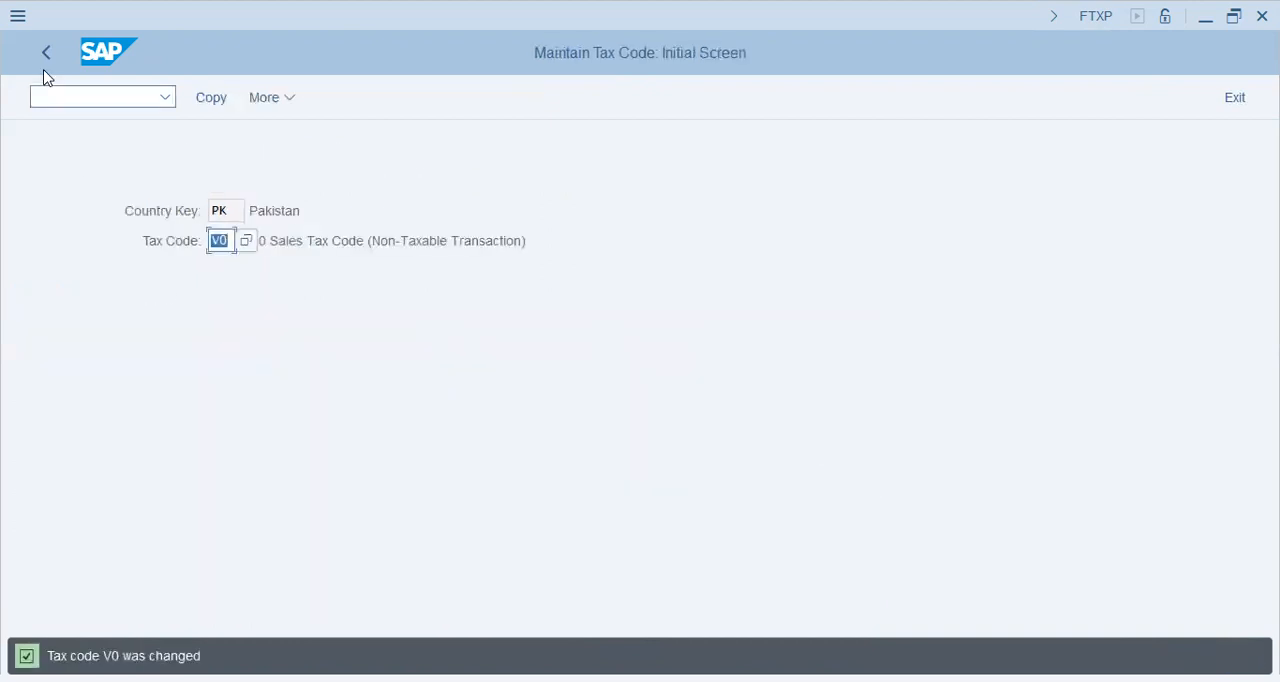
left_click(51, 38)
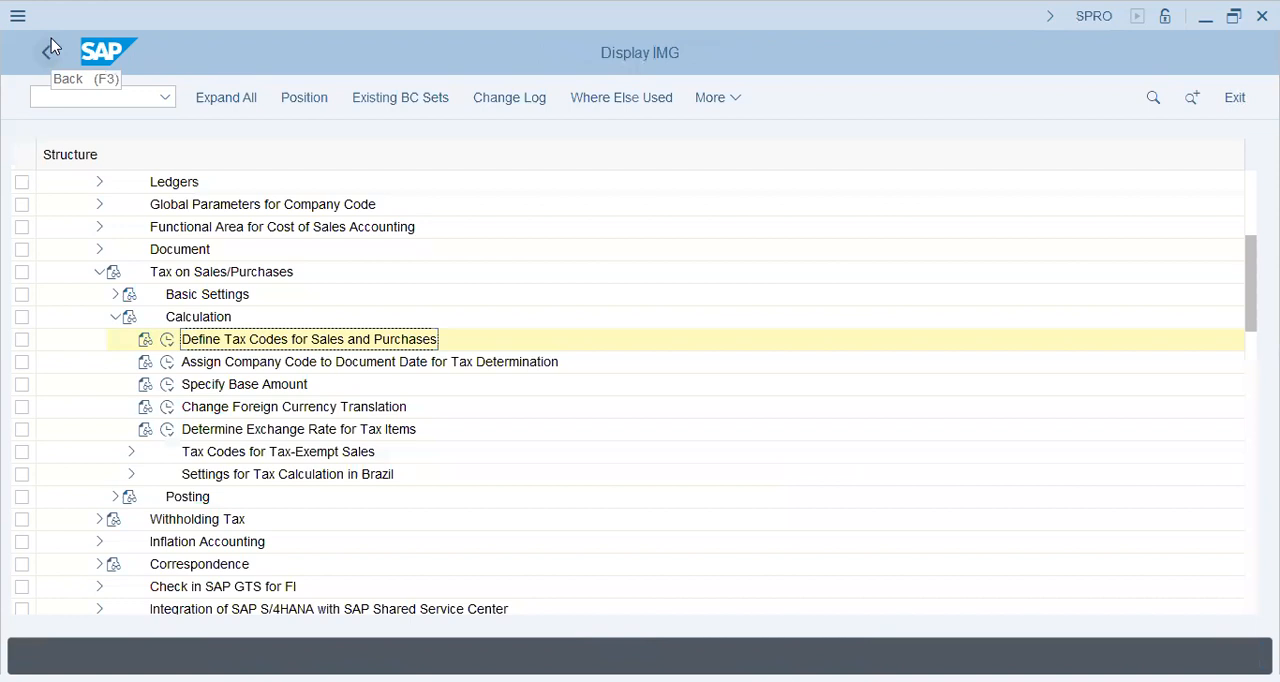
Look through the other Calculation activities, from document date assignment to the tax calculation settings for Brazil
left_click(314, 366)
left_click(247, 409)
left_click(245, 430)
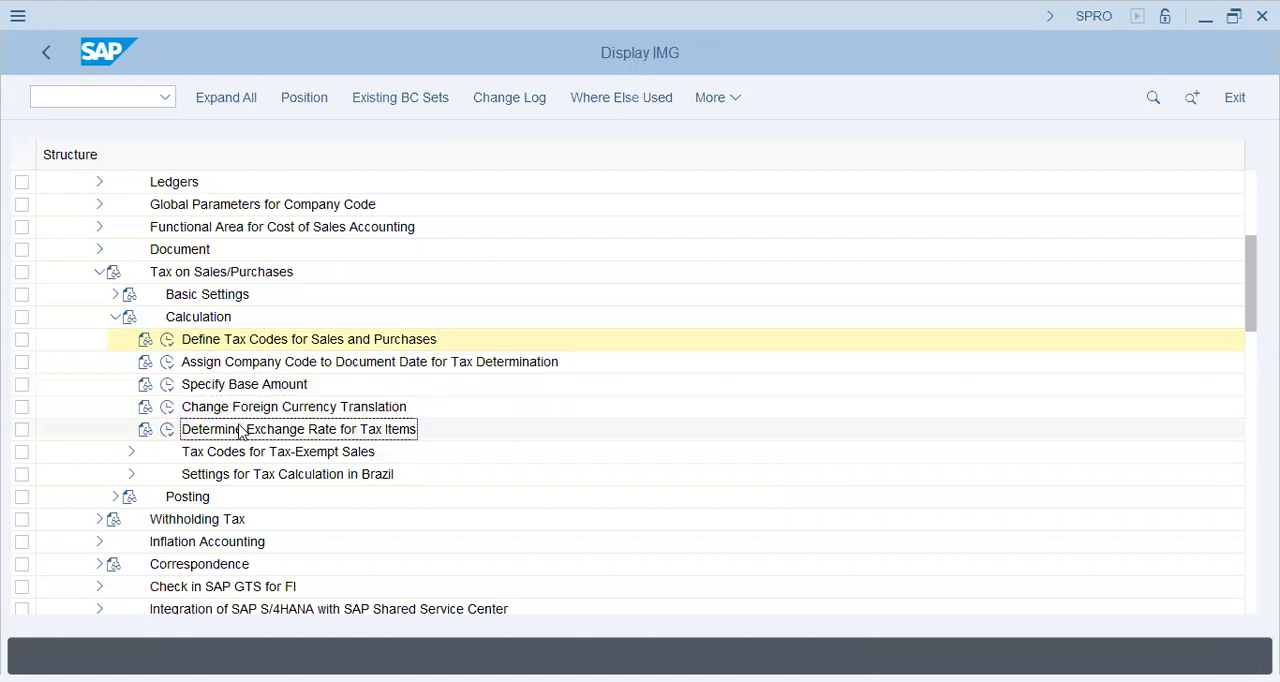
left_click(116, 318)
left_click(116, 318)
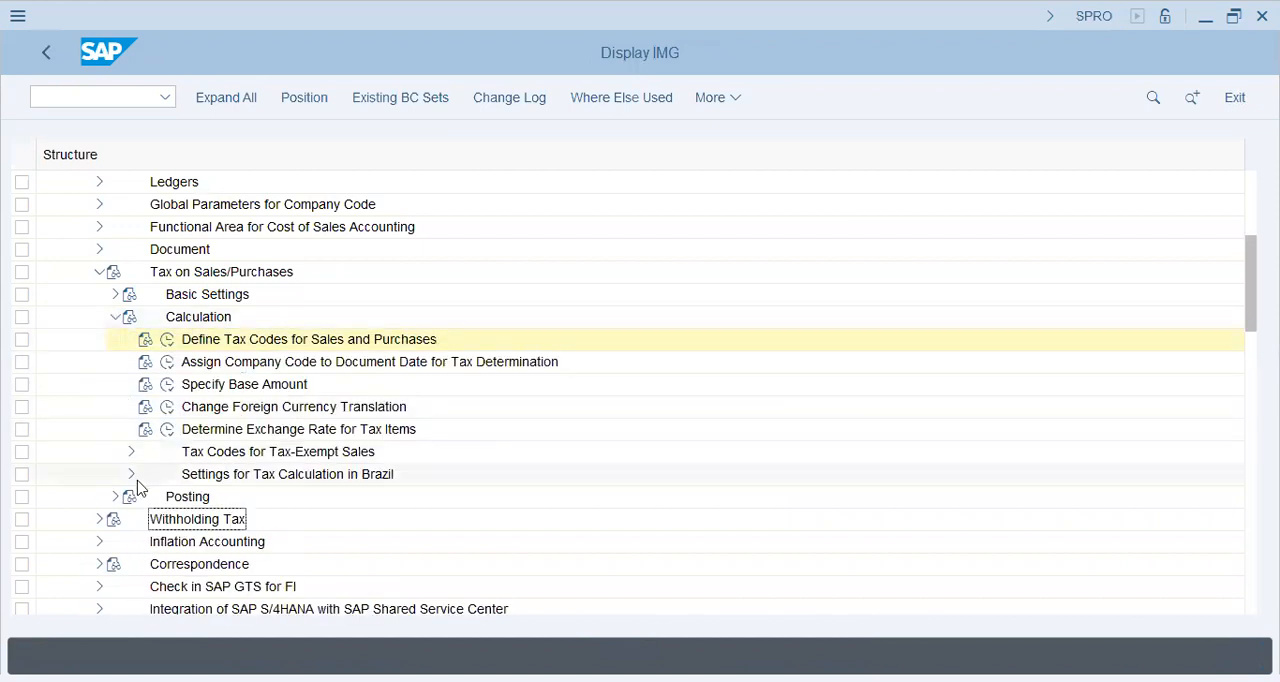
left_click(130, 454)
left_click(244, 475)
left_click(246, 496)
left_click(130, 452)
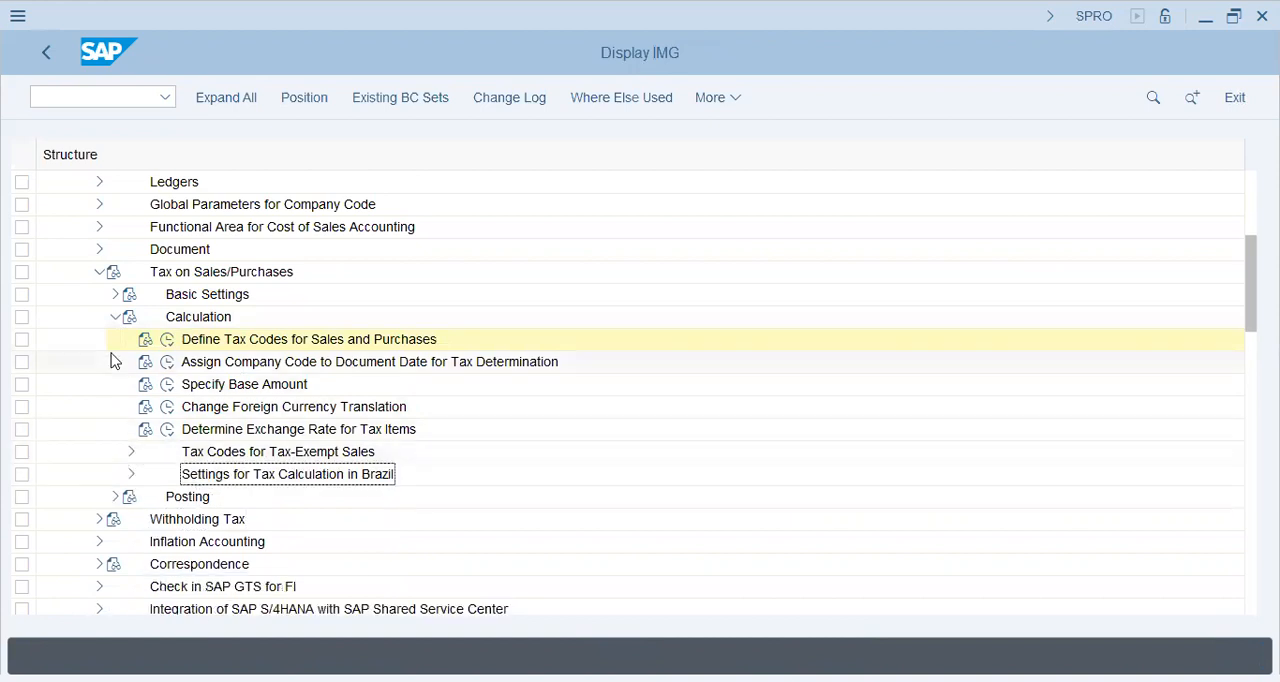
Open the Access Sequences activity of Check Calculation Procedure under the tax Basic Settings
left_click(115, 317)
left_click(116, 294)
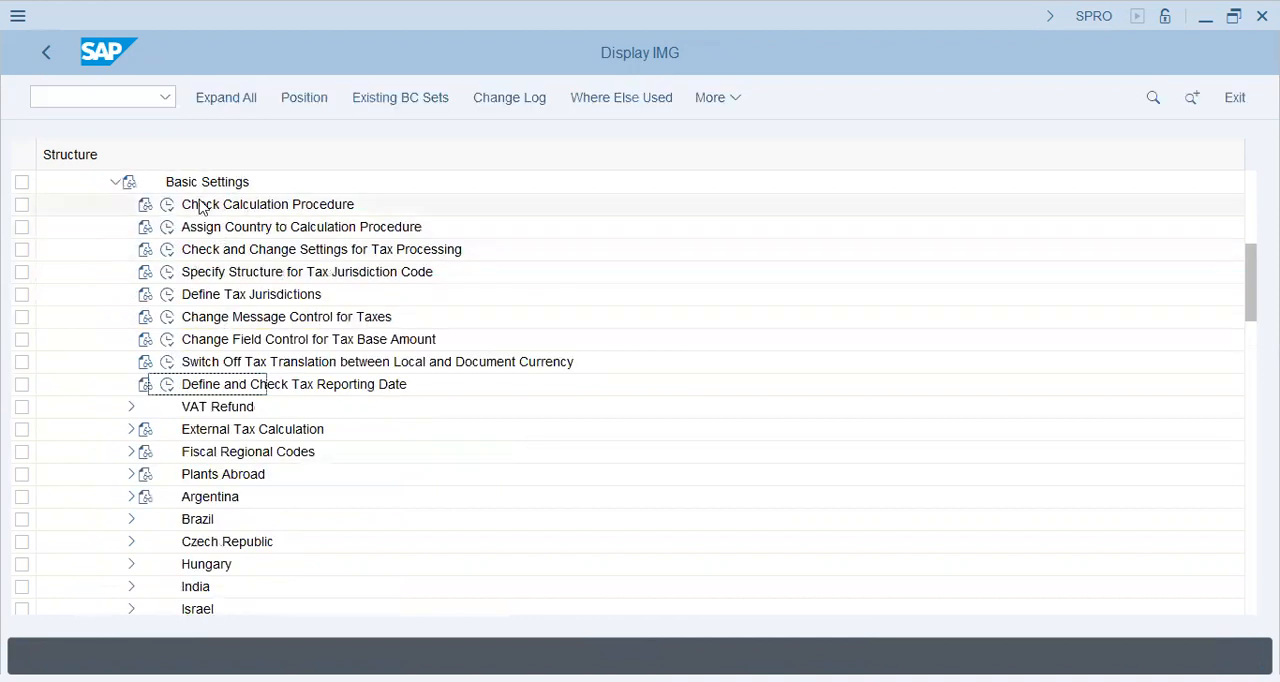
left_click(169, 212)
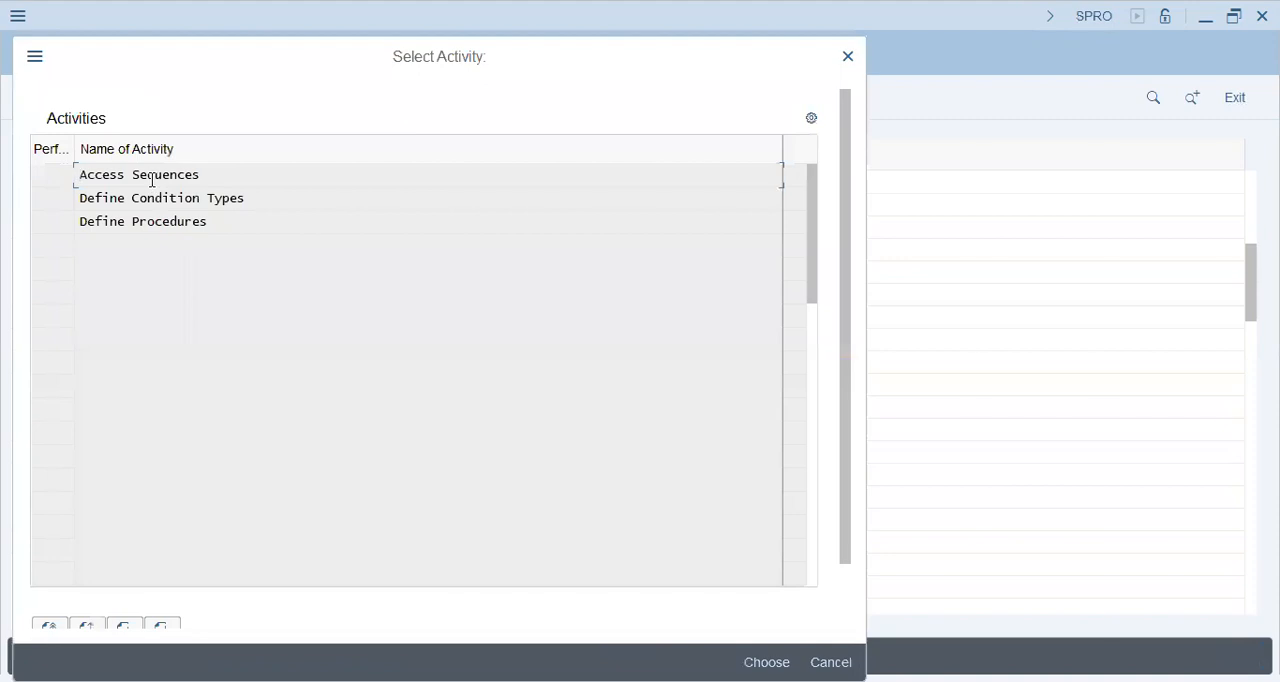
left_click(170, 221)
double_click(155, 176)
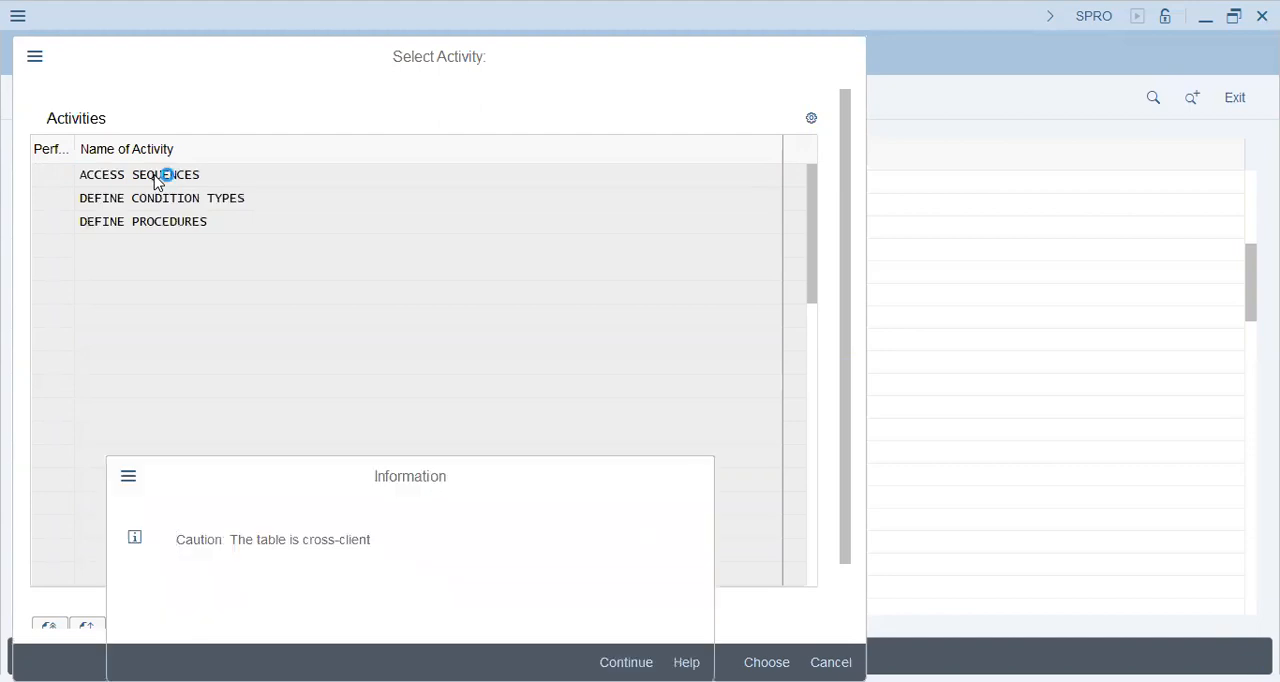
key("Return")
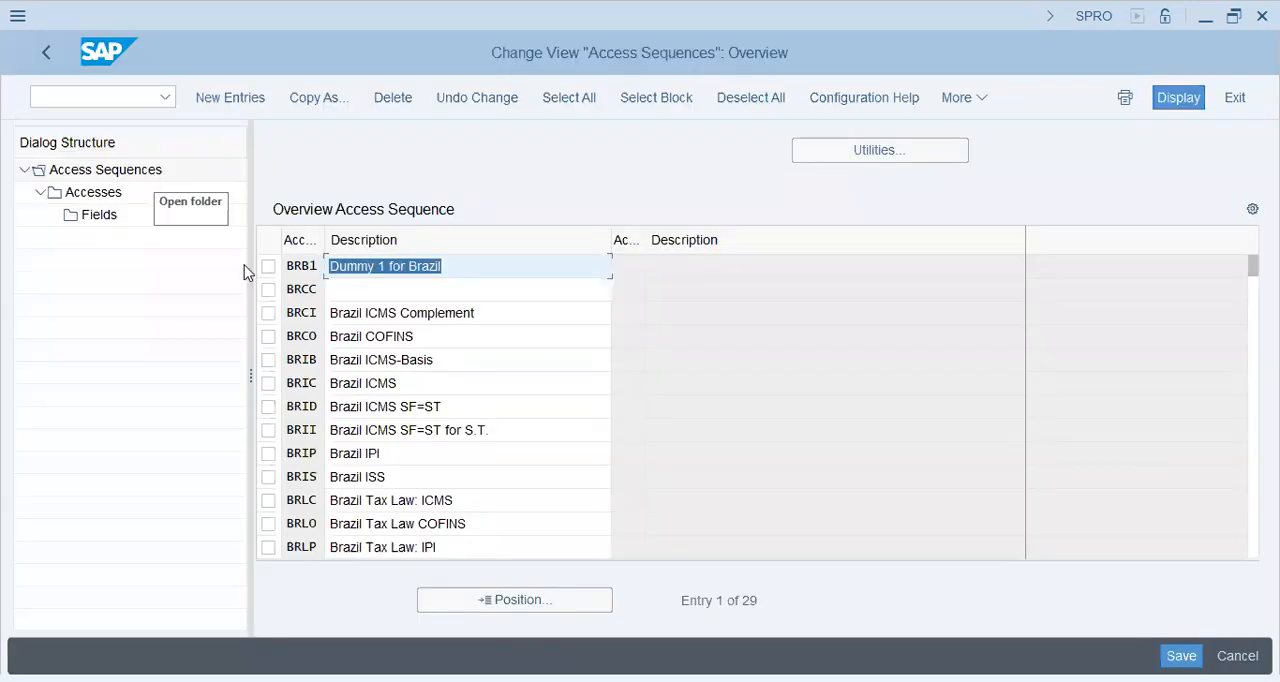
Position the access sequence overview at the entry pk
left_click(524, 598)
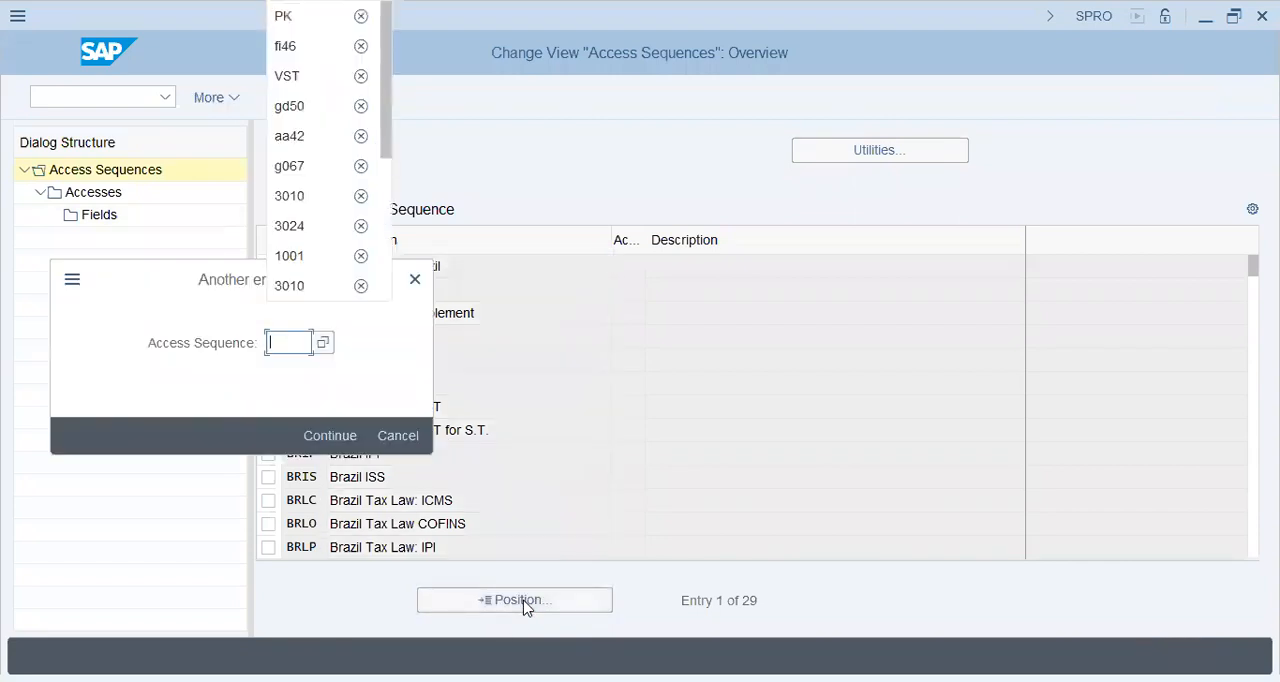
type("pk")
key("Return")
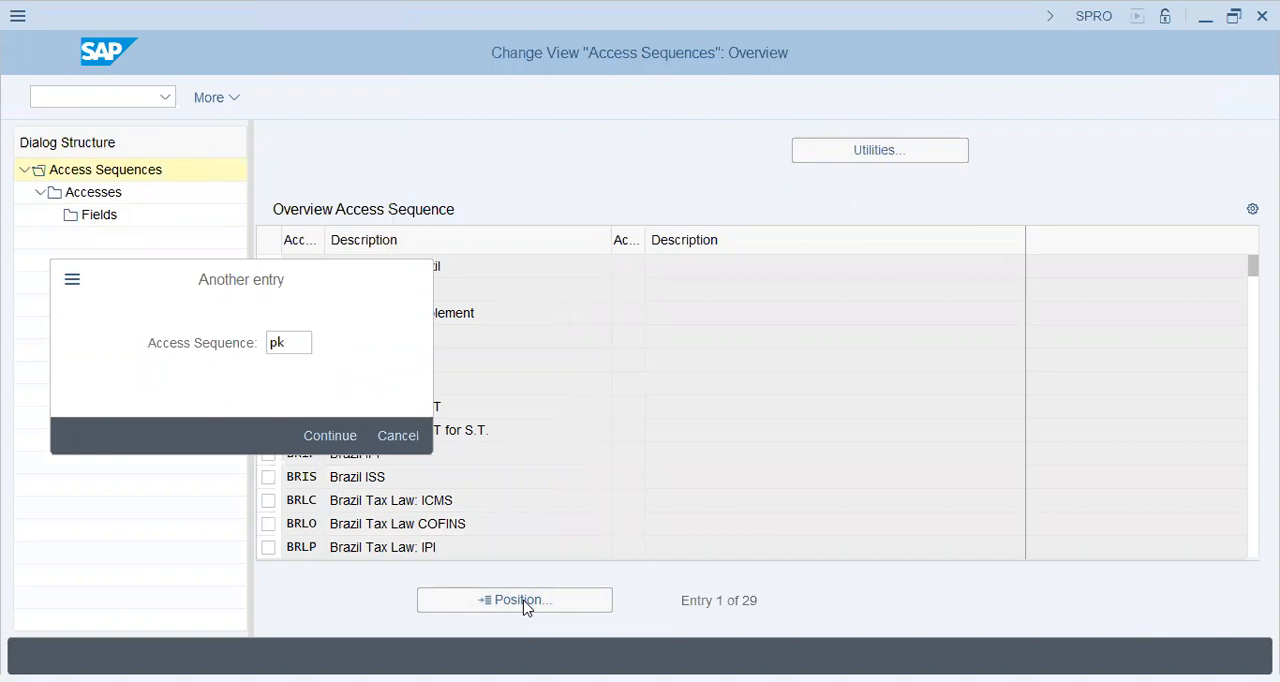
left_click(400, 314)
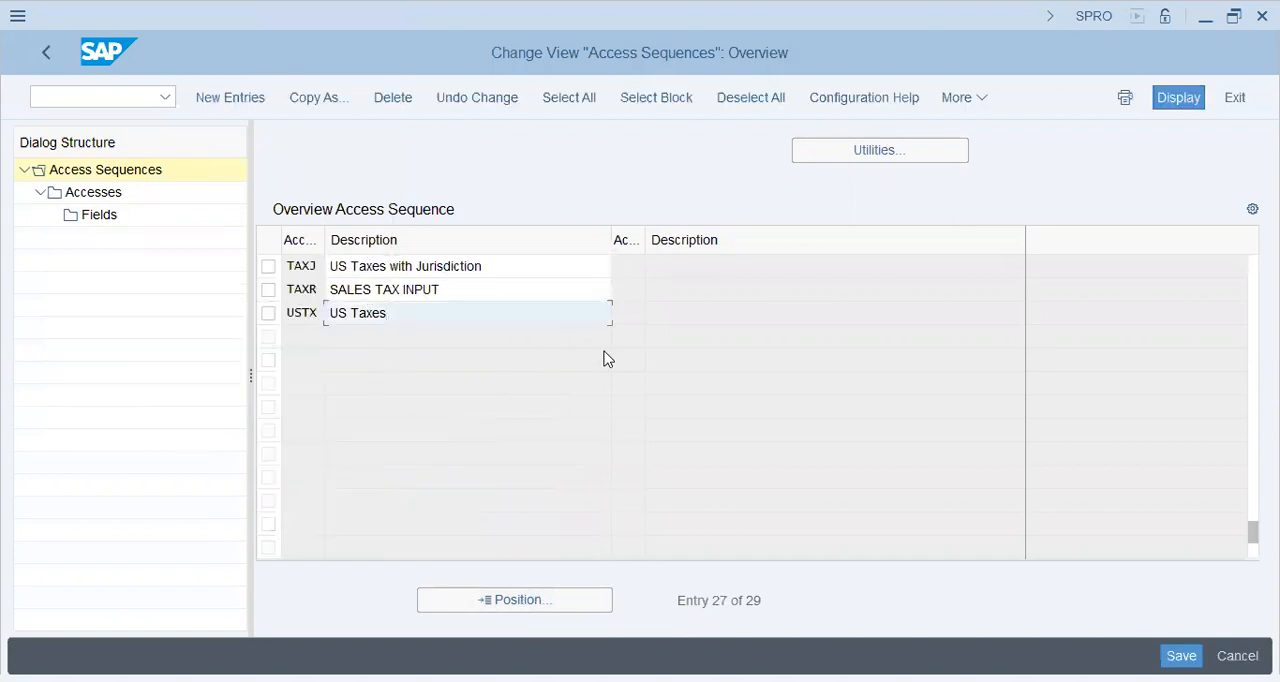
Display the accesses of the MWST (Tax Classification) access sequence
scroll(698, 357, "up", 4)
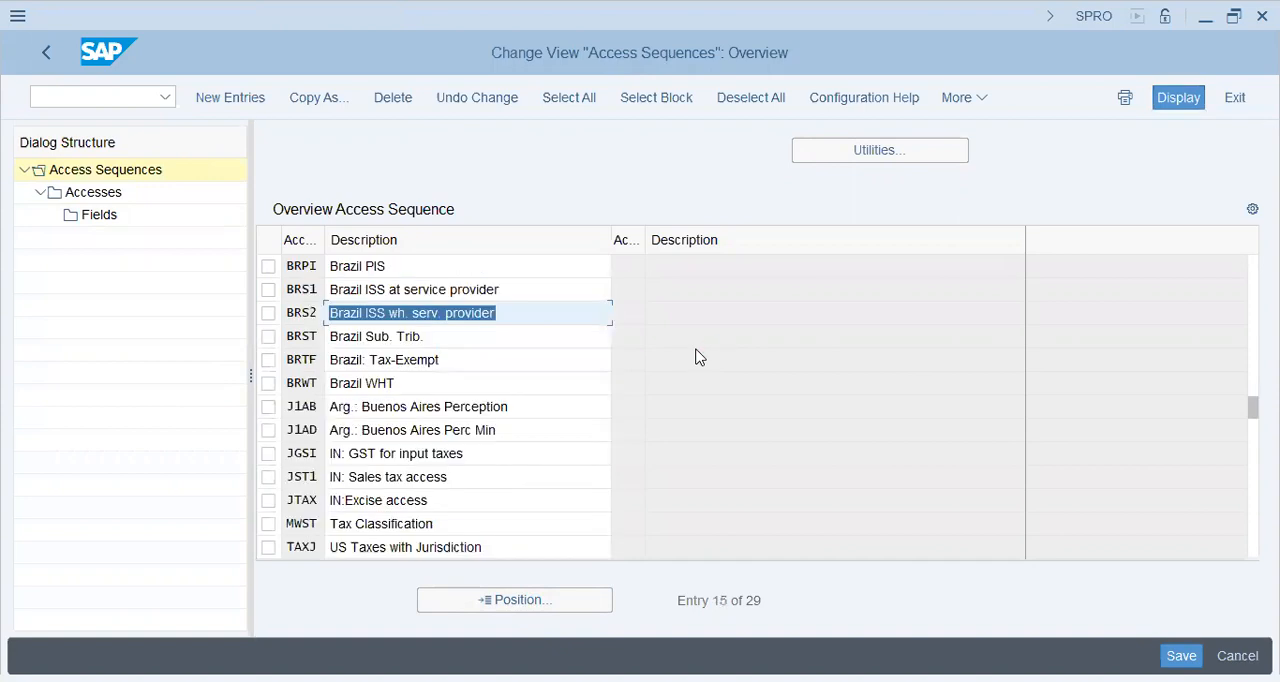
left_click(268, 523)
left_click(88, 195)
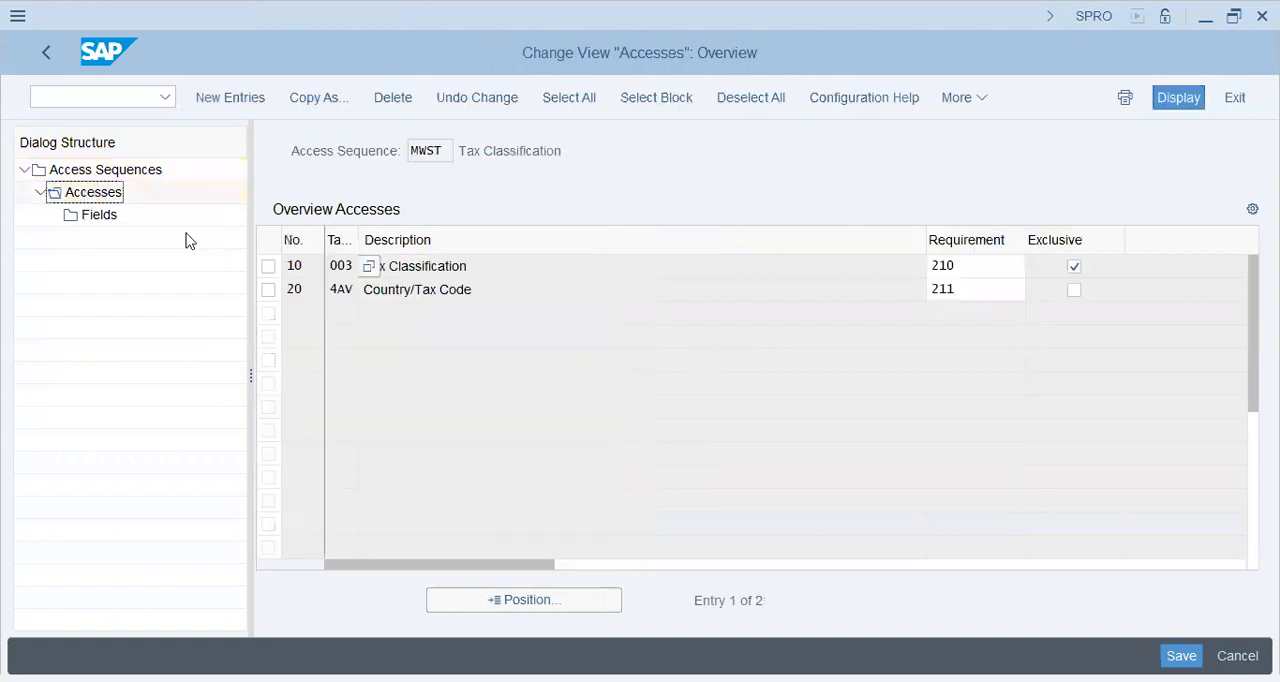
Display the fields of access 20 (Country/Tax Code) in access sequence MWST and examine the Country and Tax Code entries
left_click(511, 282)
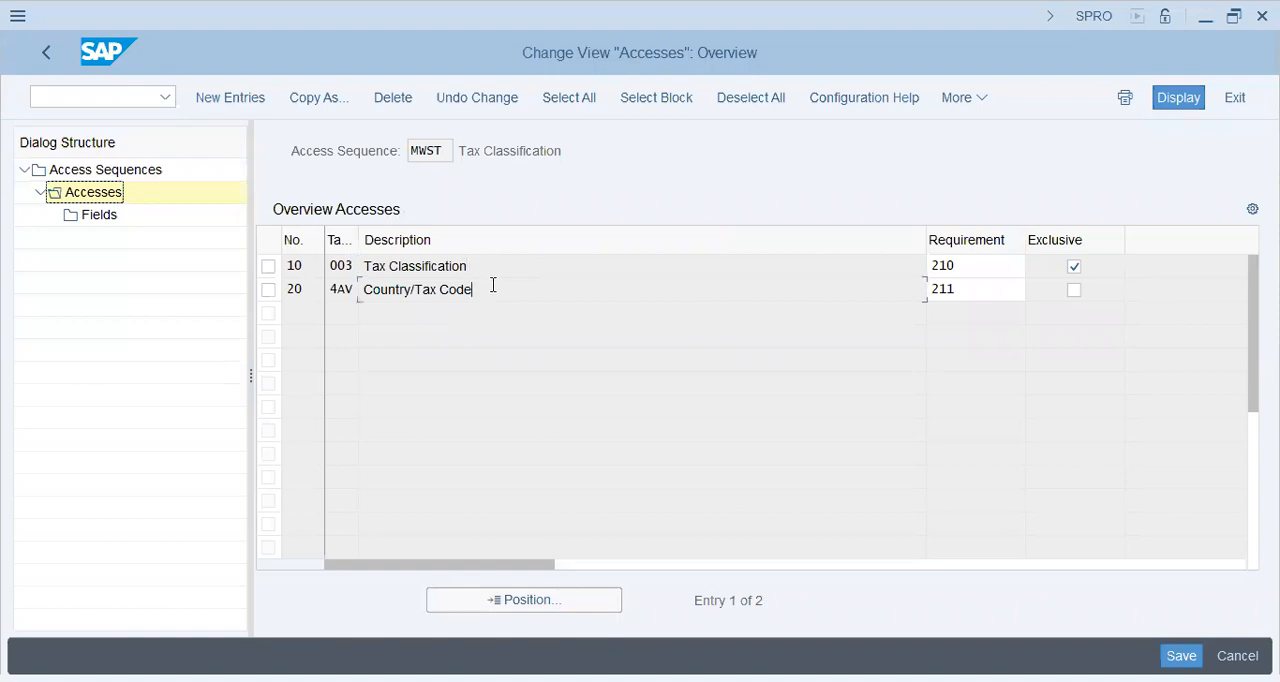
left_click(267, 292)
left_click(105, 217)
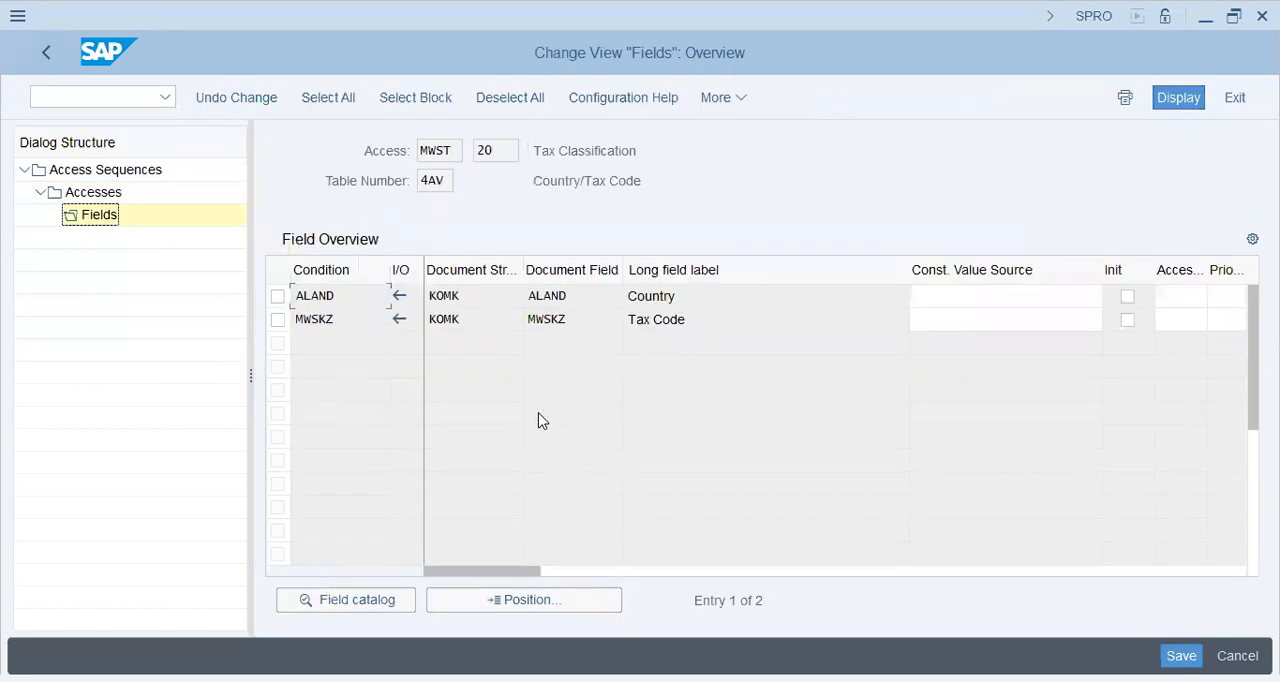
left_click_drag(688, 297, 527, 287)
left_click_drag(734, 315, 284, 315)
Leave the access sequence views and open the Define Condition Types activity
left_click(44, 53)
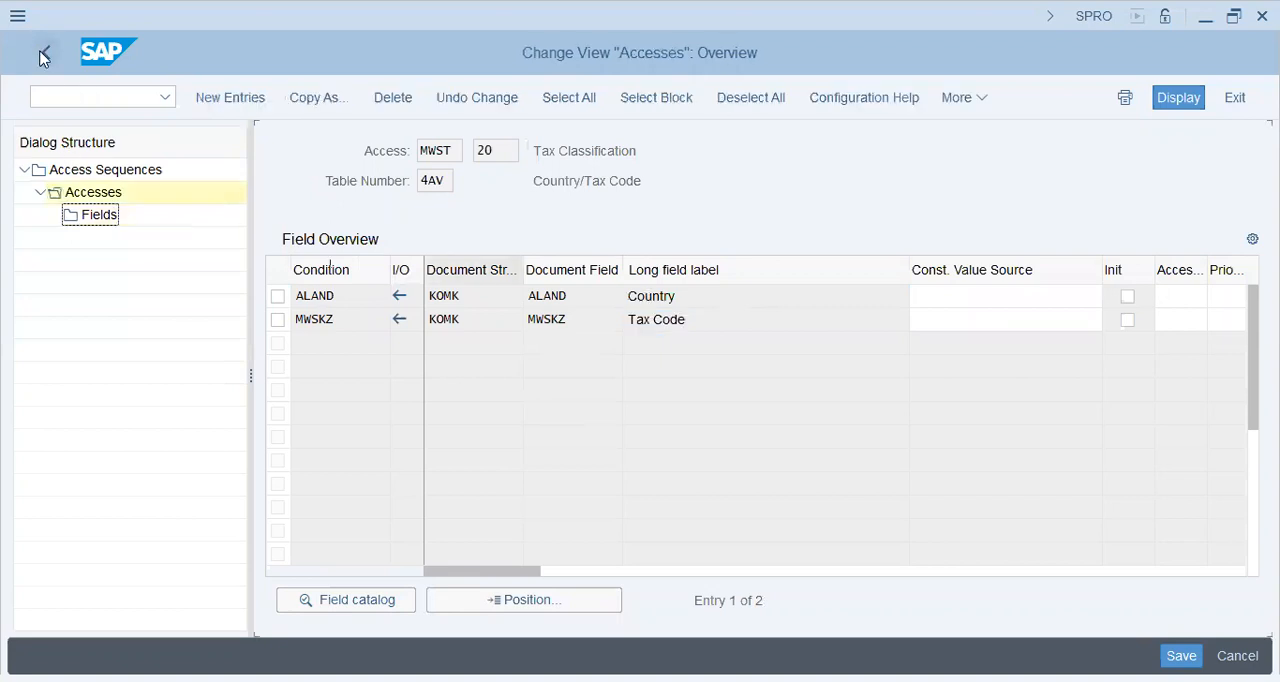
left_click(43, 56)
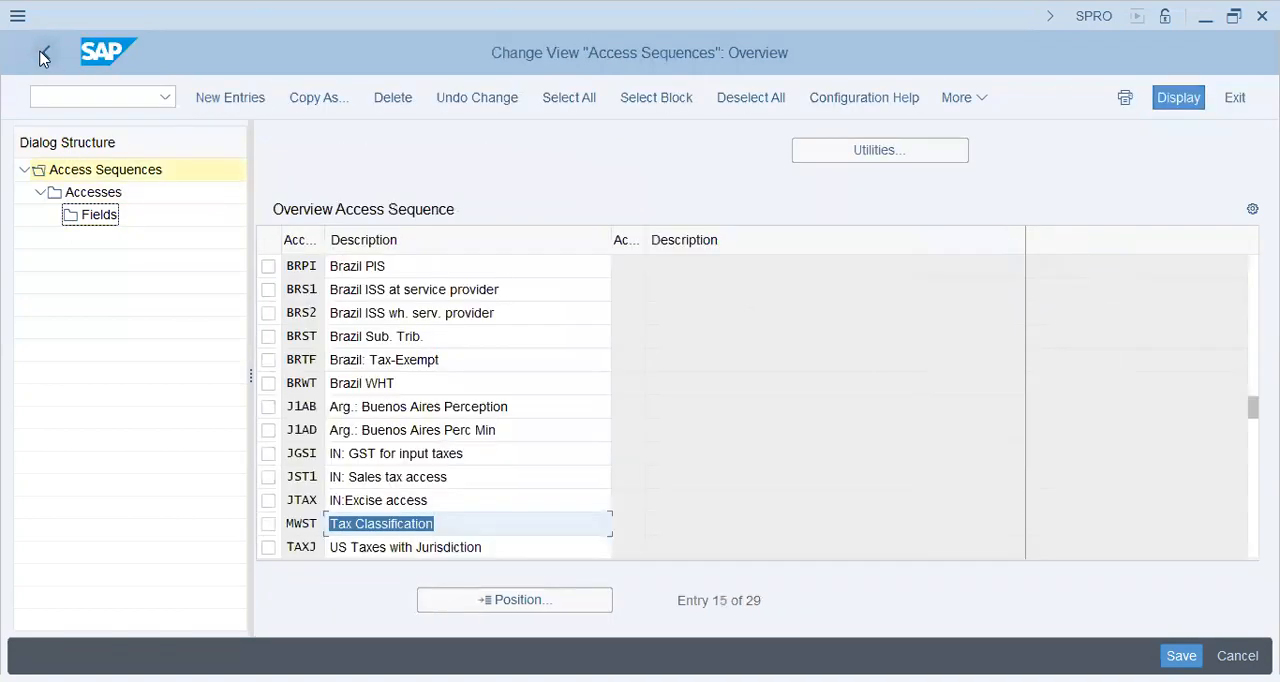
left_click(41, 57)
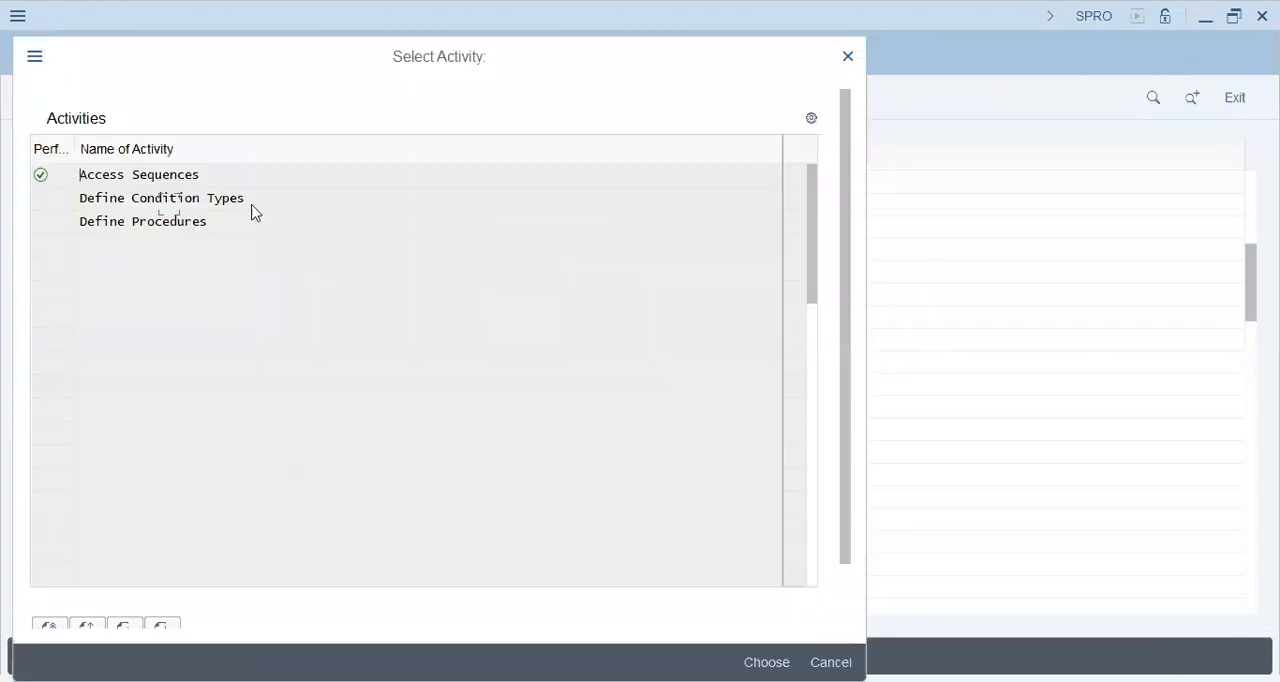
double_click(145, 205)
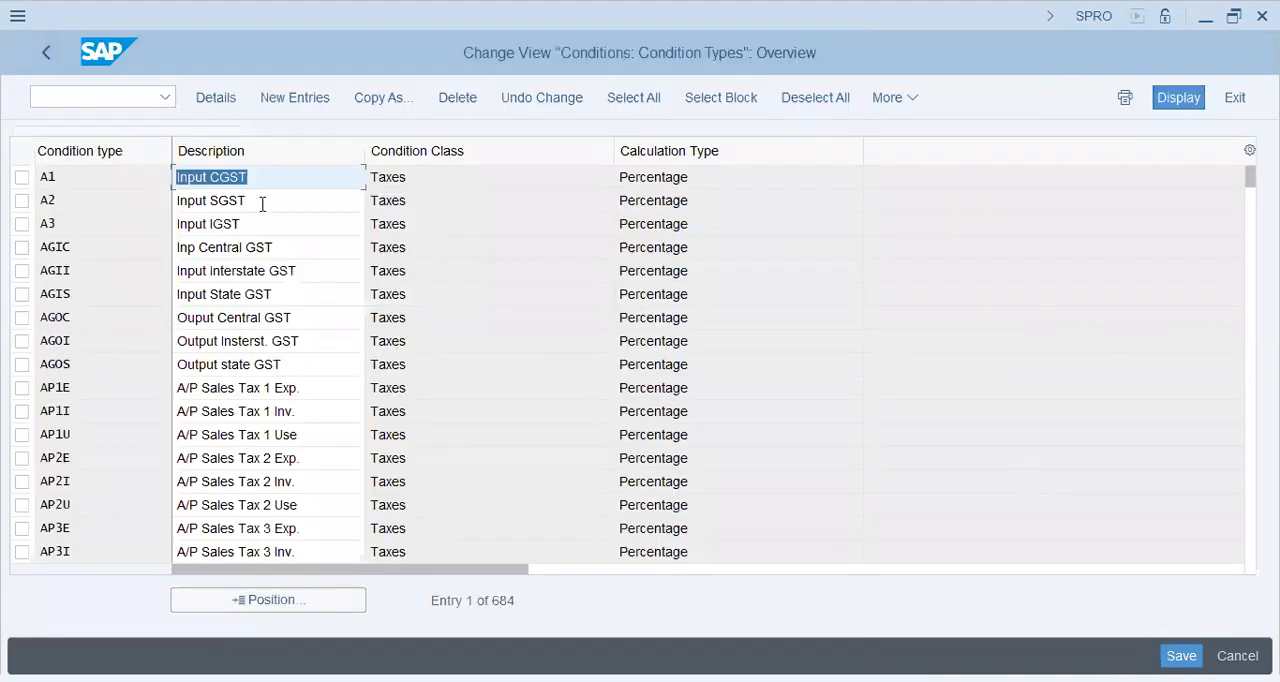
Position the condition type overview at MWVS and open the details of this Input Tax condition type
left_click(252, 600)
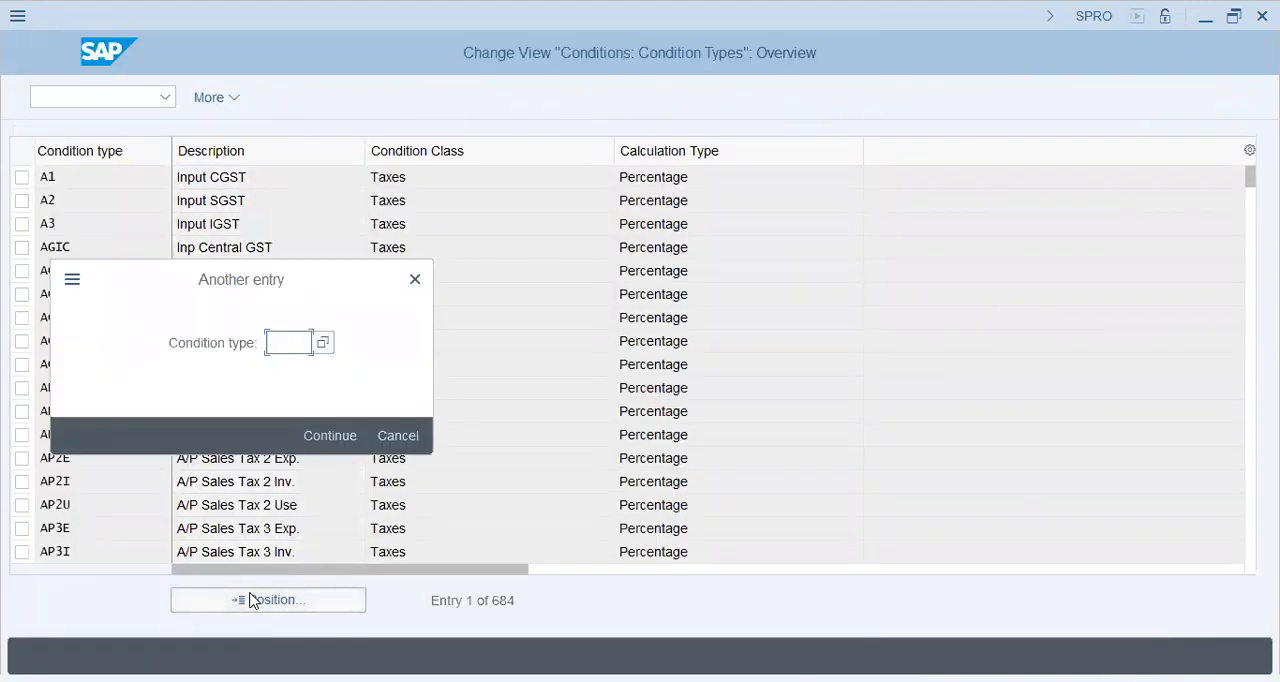
type("mwvs")
key("Return")
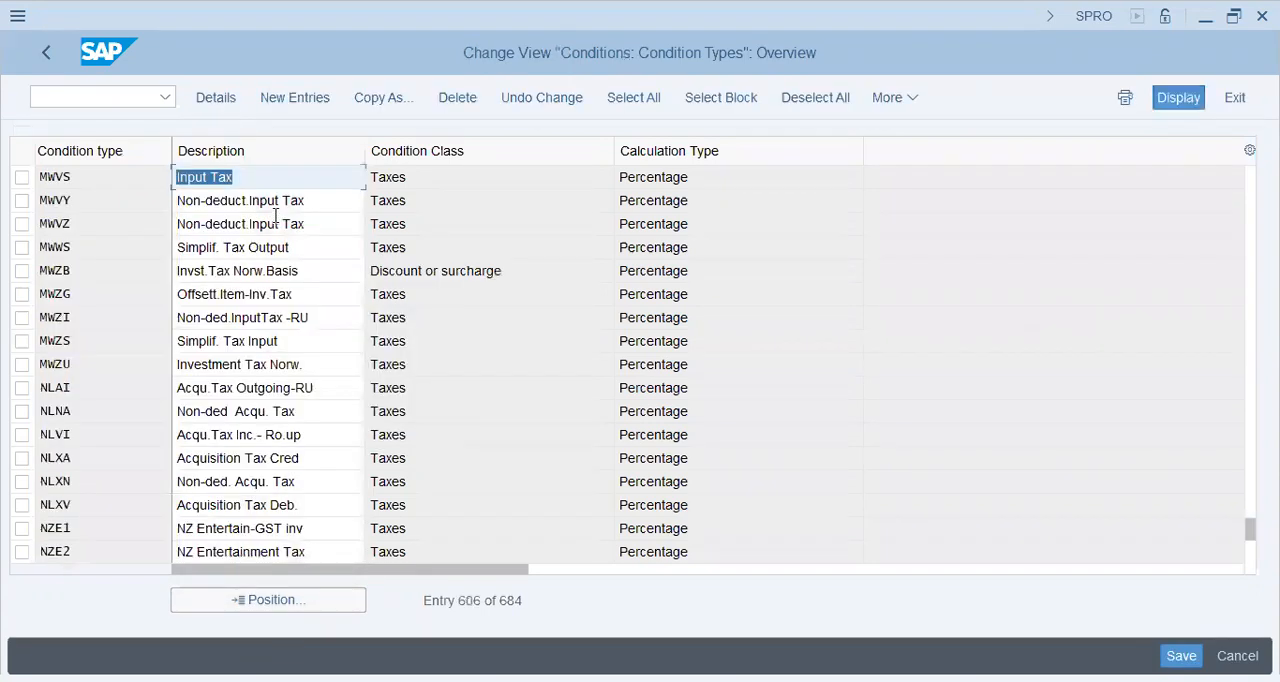
left_click(286, 181)
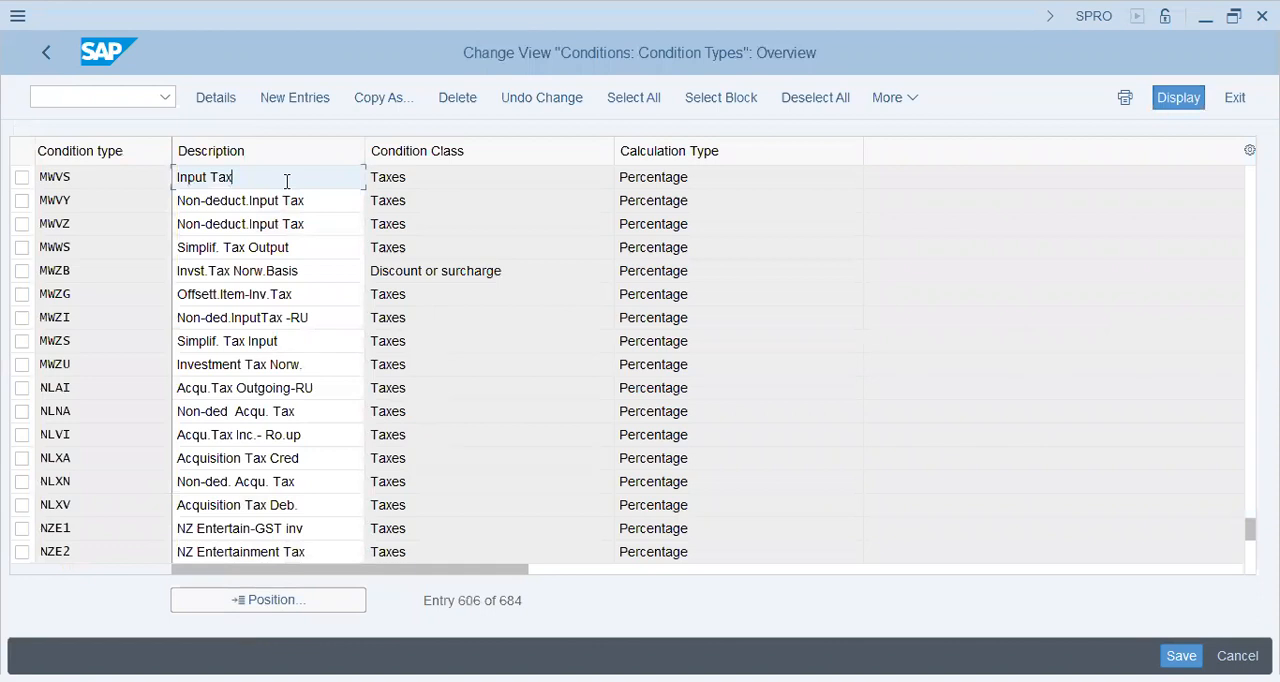
double_click(287, 183)
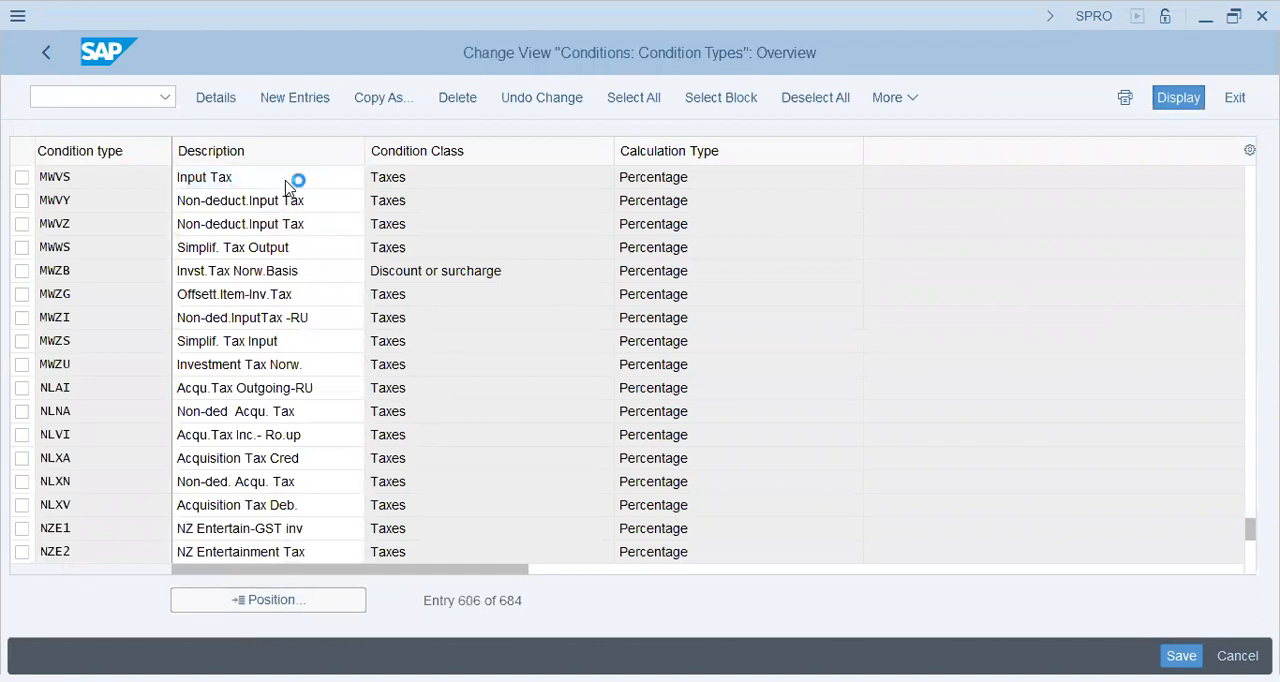
Examine the MWVS details, from access sequence and control data to text determination, and return to the condition type overview
double_click(745, 150)
left_click(356, 160)
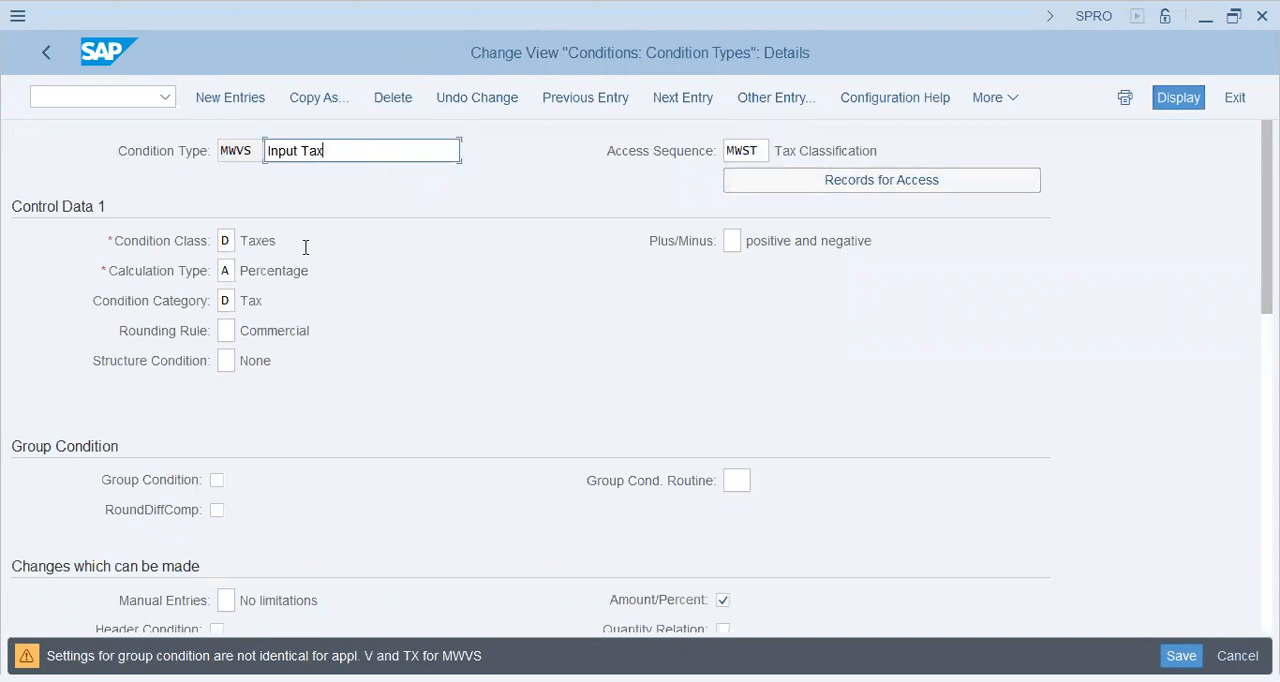
left_click(254, 303)
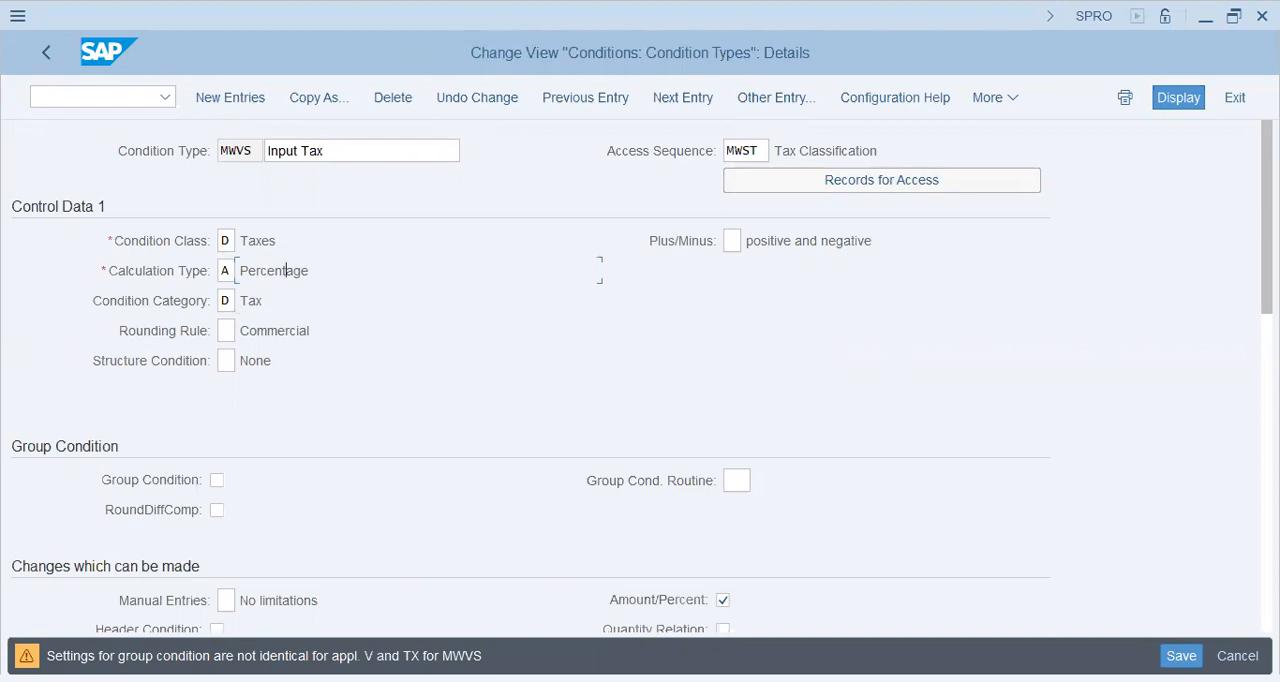
scroll(1192, 286, "down", 5)
left_click(723, 367)
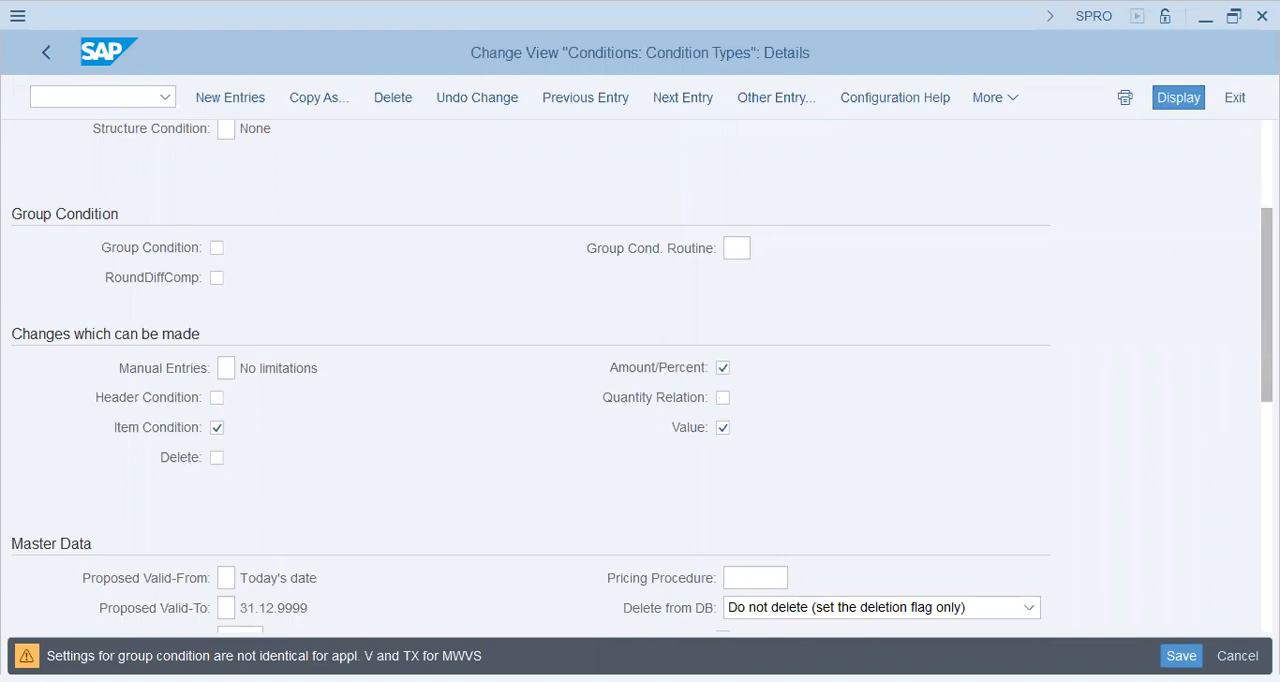
scroll(1266, 300, "down", 5)
scroll(640, 370, "down", 2)
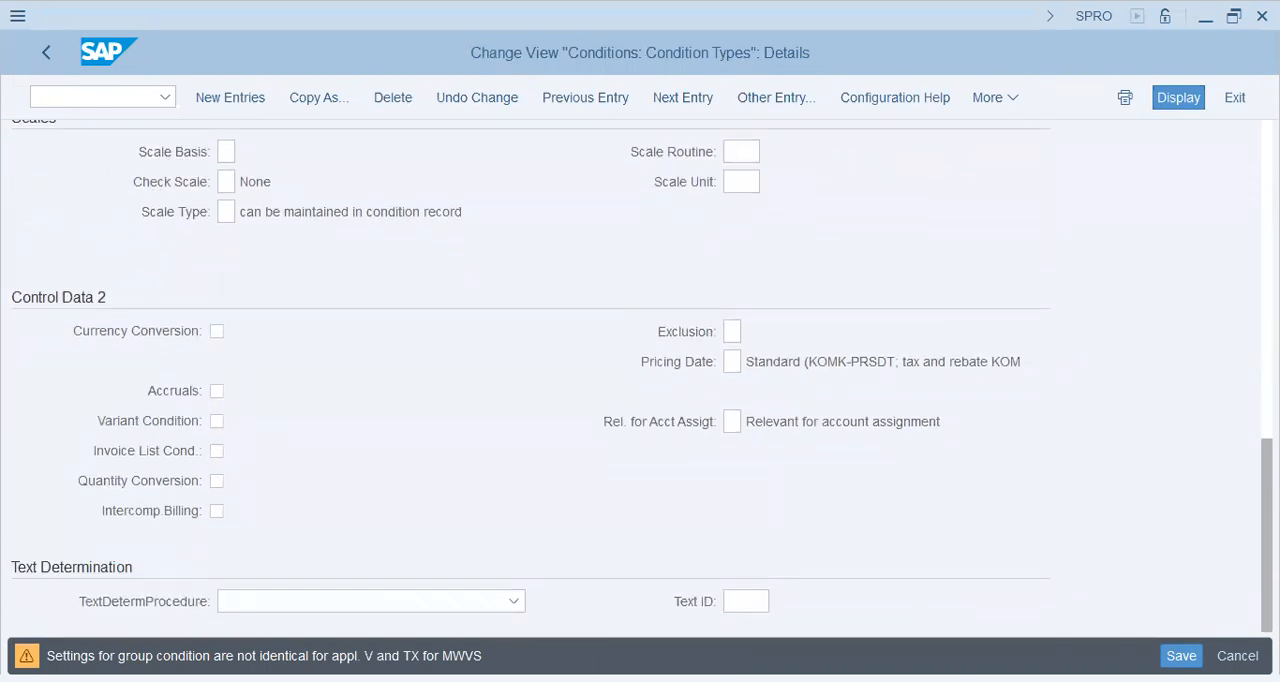
mouse_move(1266, 560)
left_mouse_down()
mouse_move(1266, 403)
mouse_move(1266, 560)
left_mouse_up()
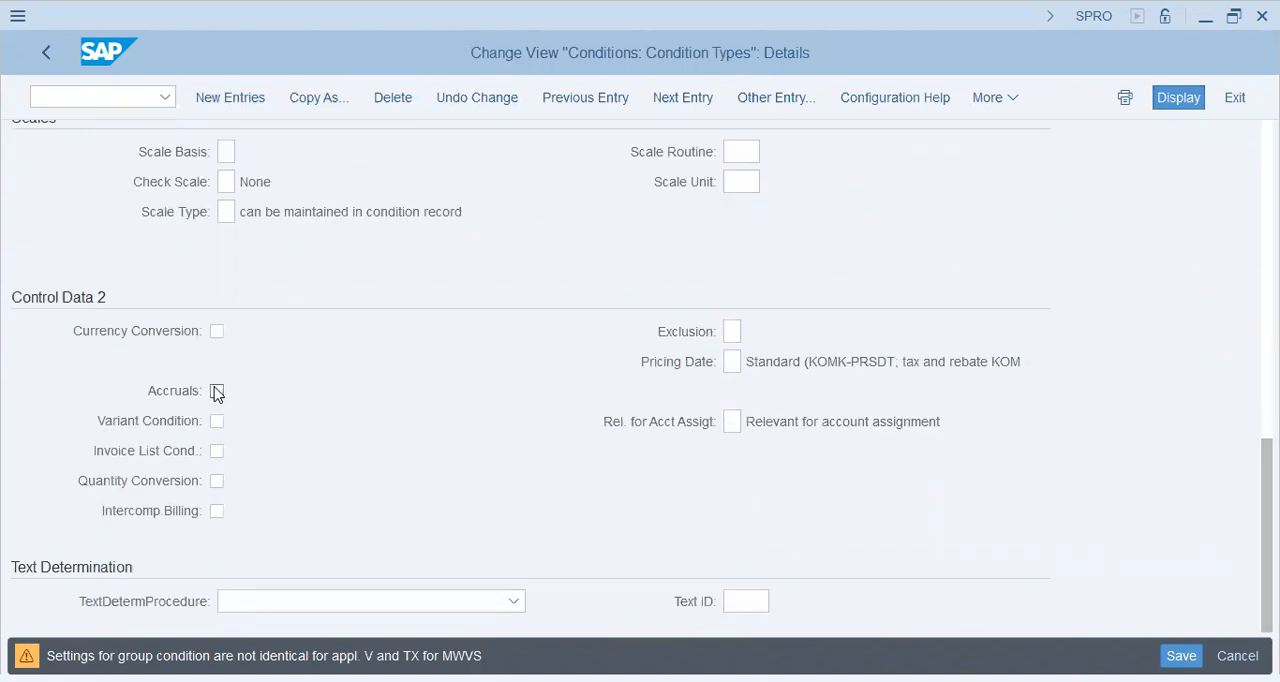
left_click_drag(1266, 540, 1266, 345)
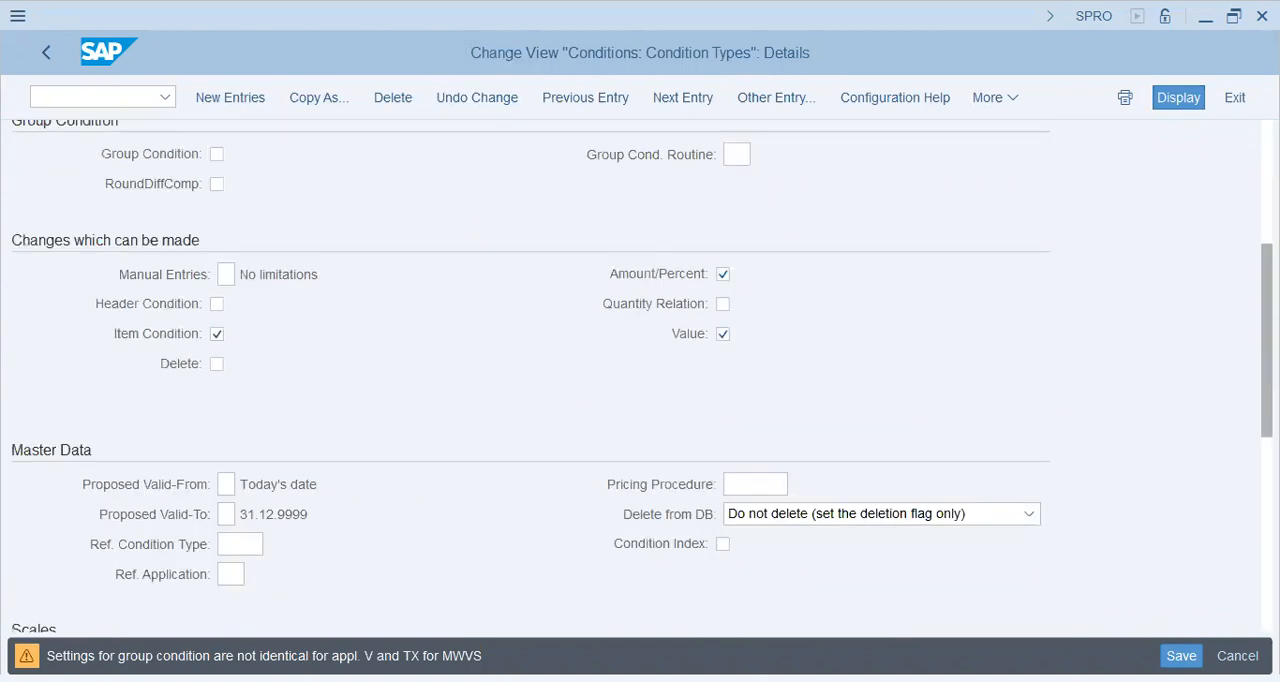
scroll(640, 370, "up", 4)
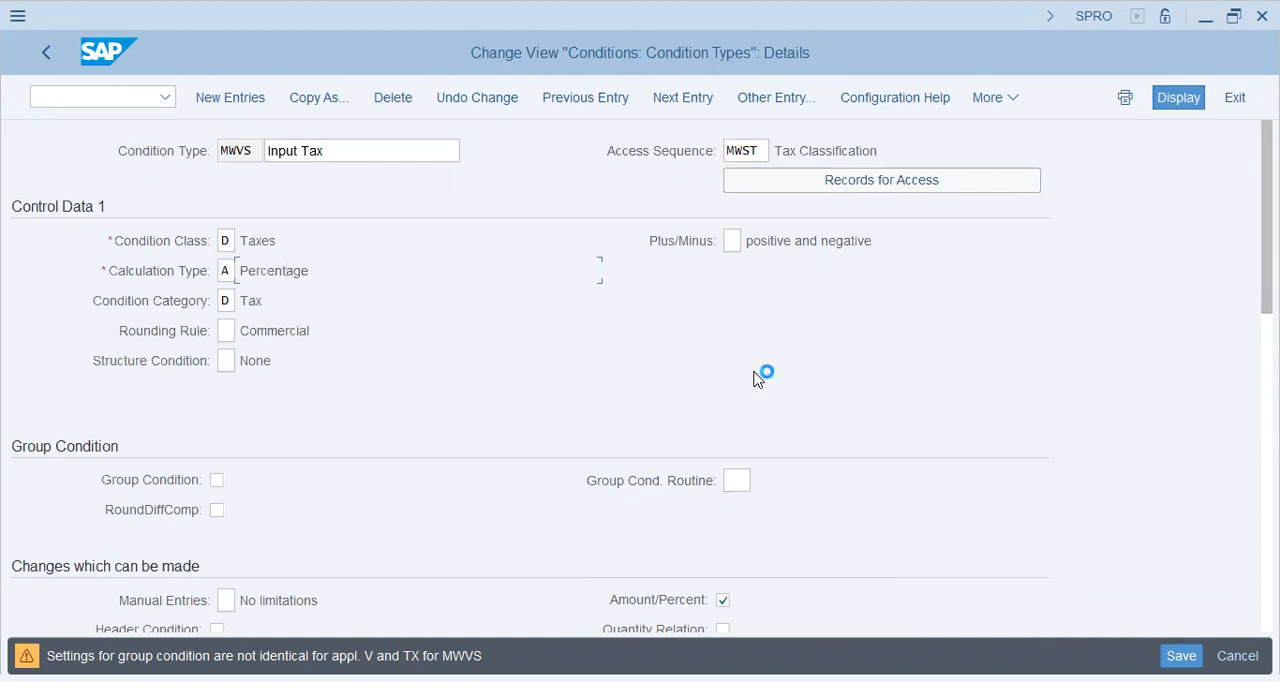
left_click(44, 56)
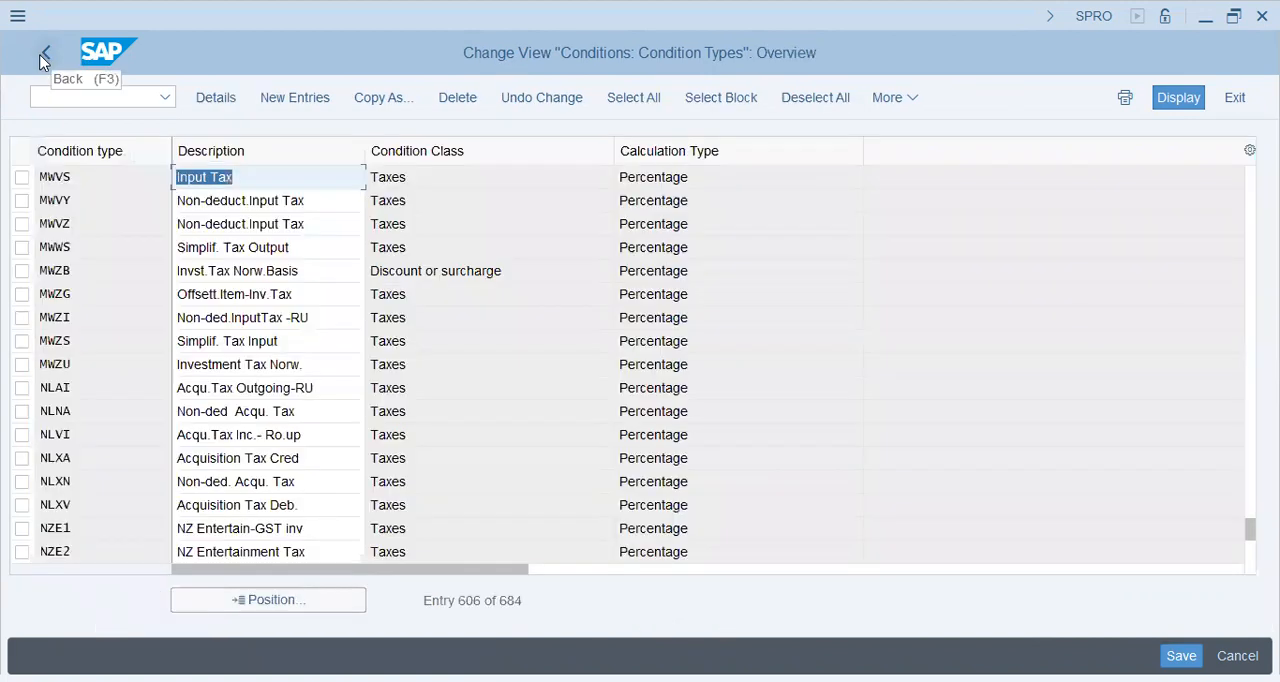
Position the condition type overview at MWAS and open the details of this Output Tax condition type
left_click(294, 600)
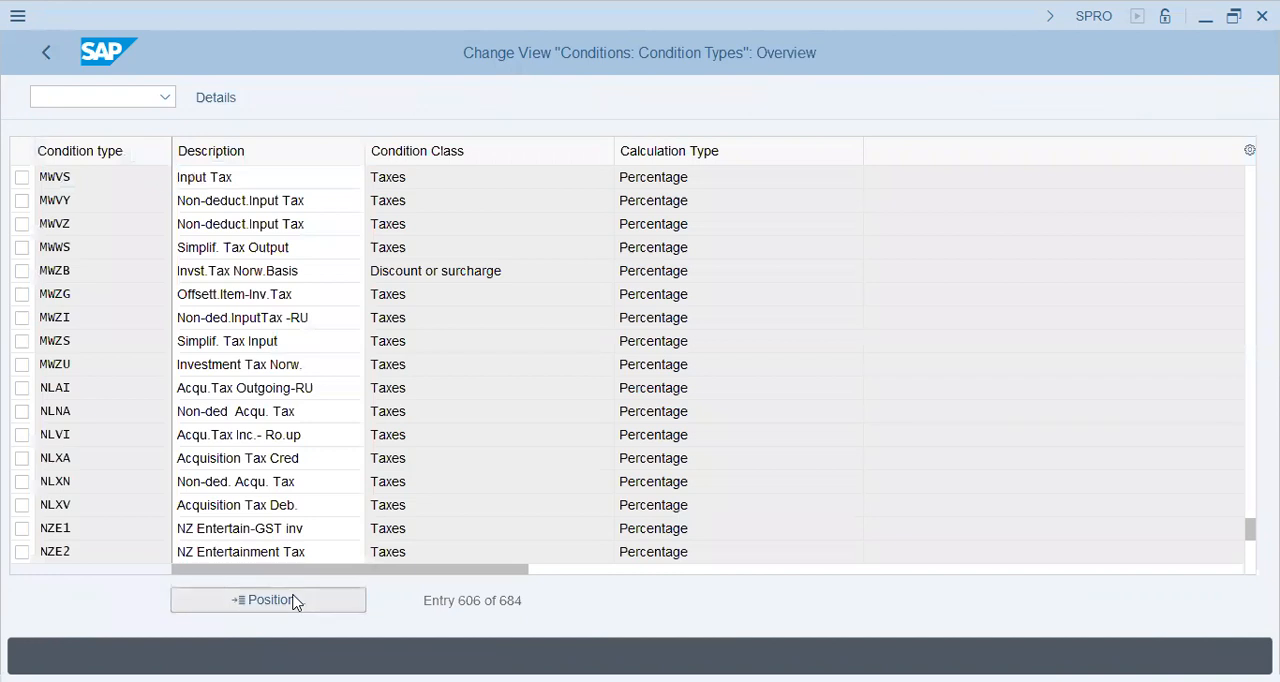
type("mwas")
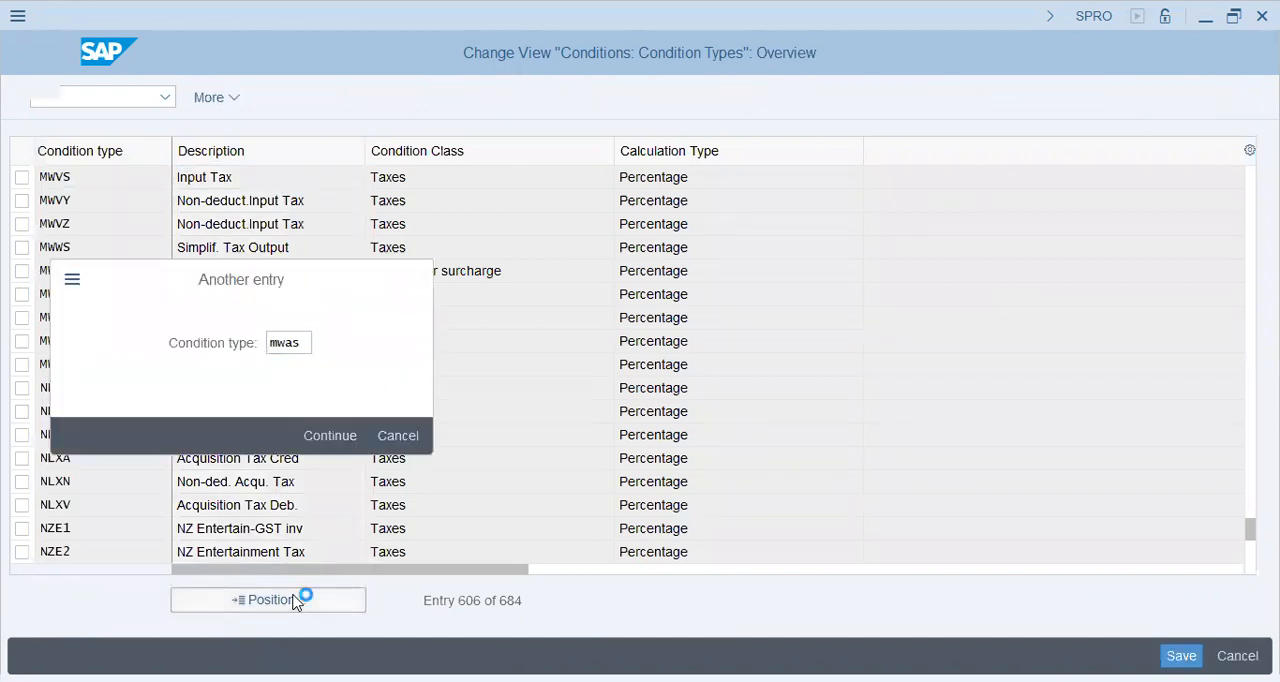
key("Return")
double_click(259, 190)
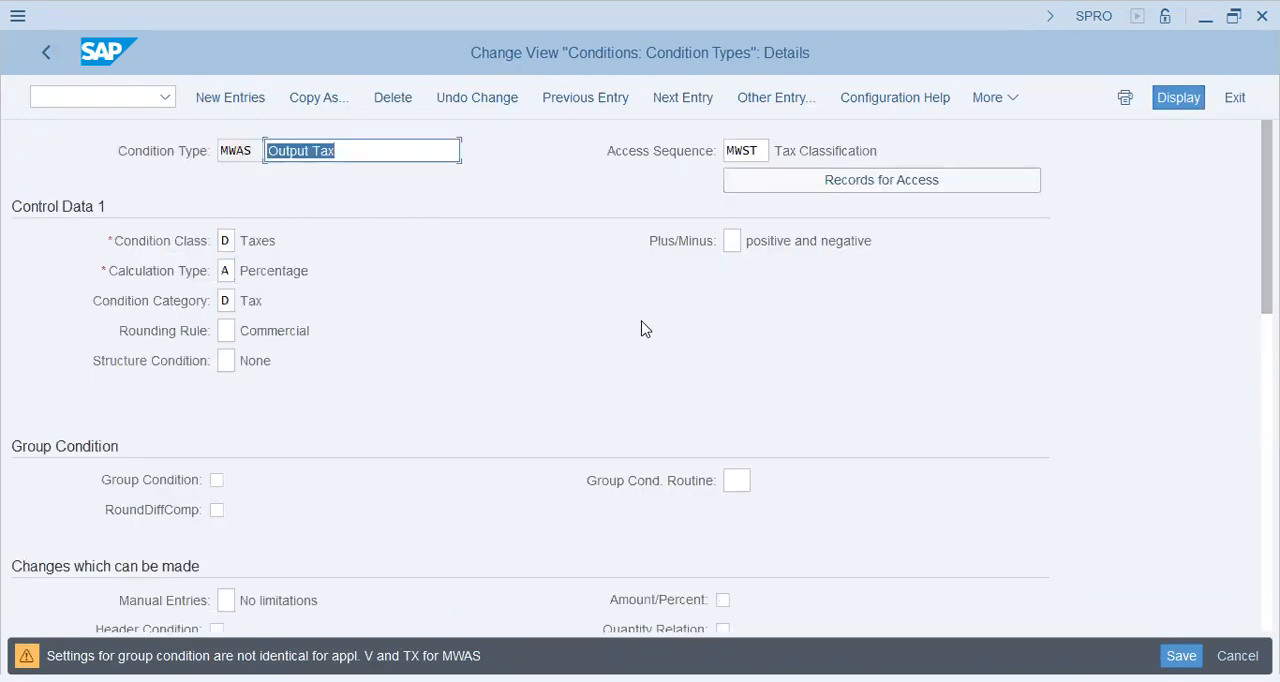
Examine the MWAS access sequence and its remaining detail settings, and return to the condition type overview
left_click(742, 150)
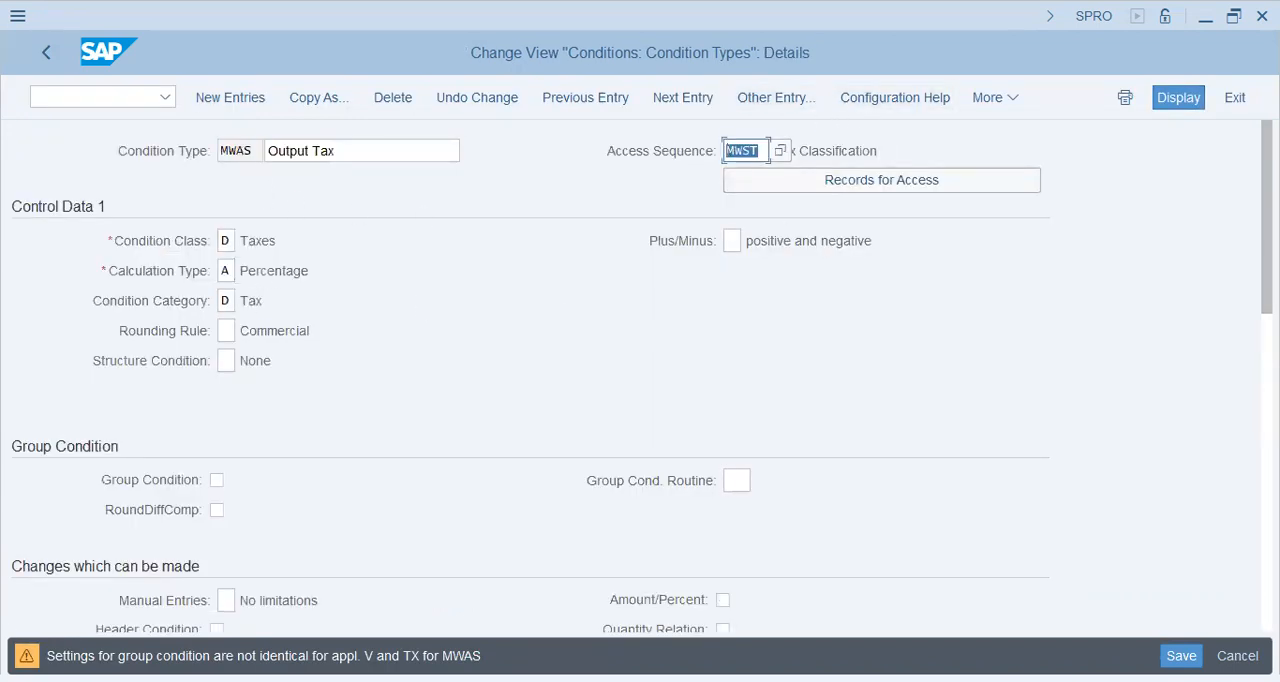
scroll(742, 150, "down", 3)
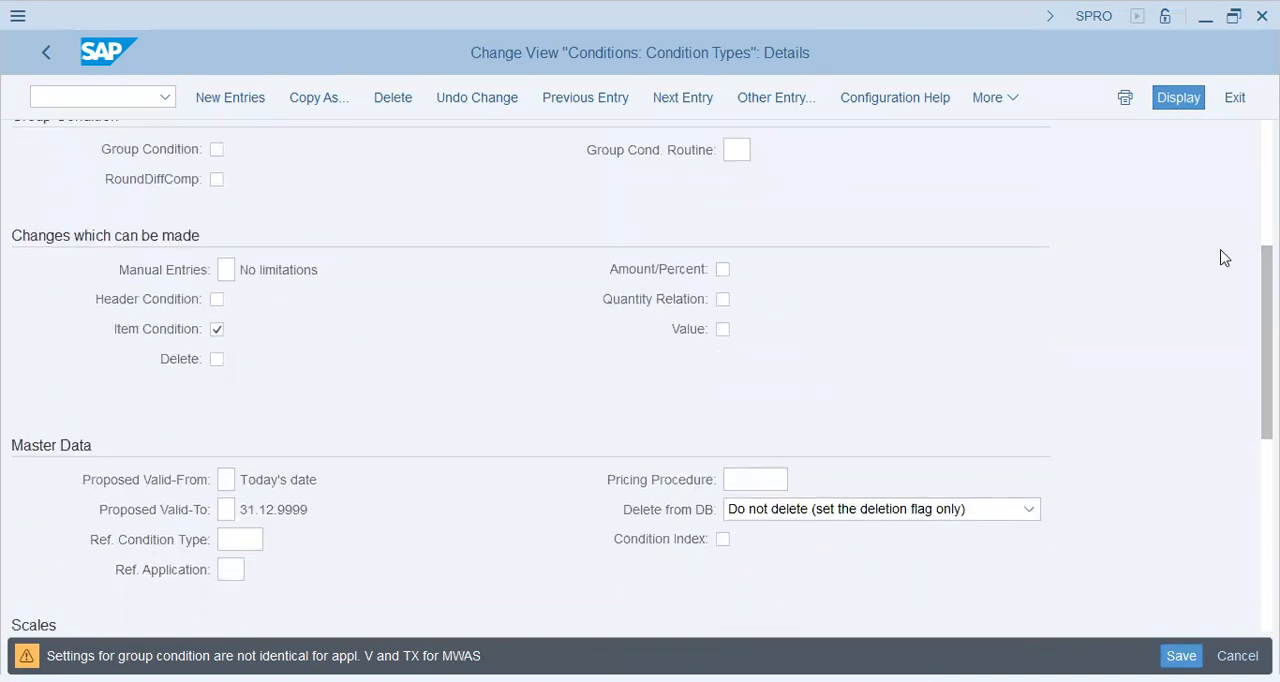
scroll(1266, 330, "down", 2)
scroll(566, 342, "down", 3)
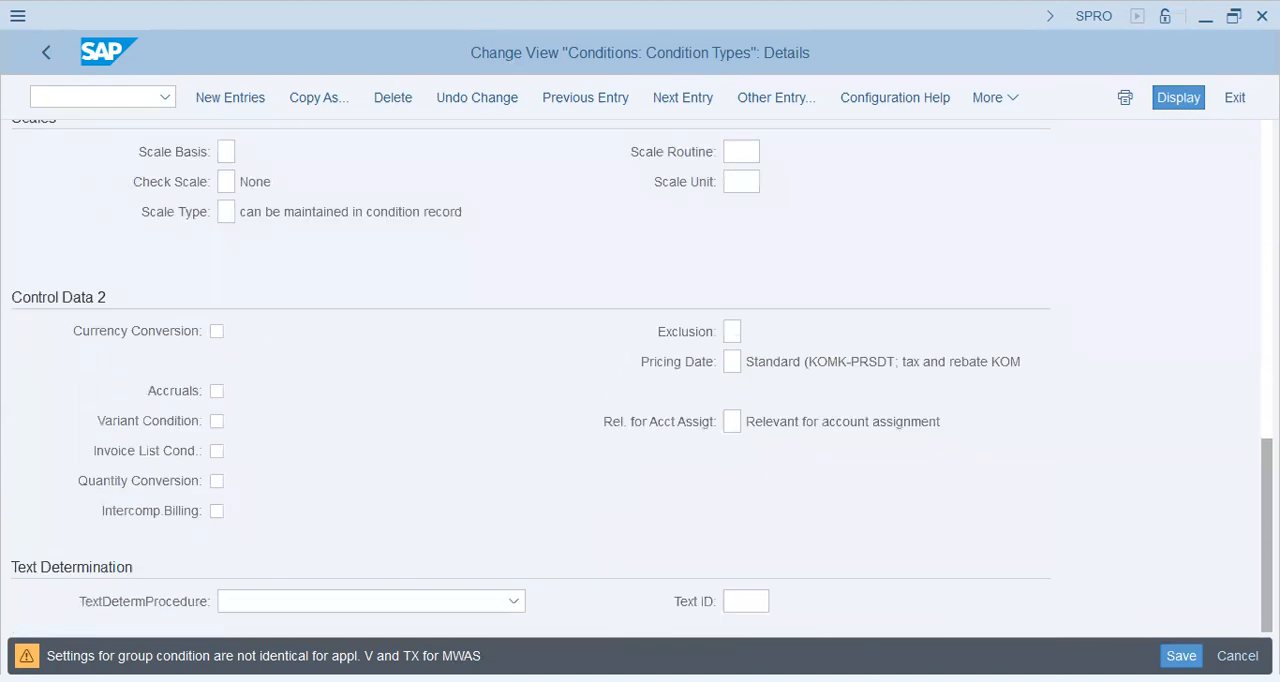
left_click(47, 54)
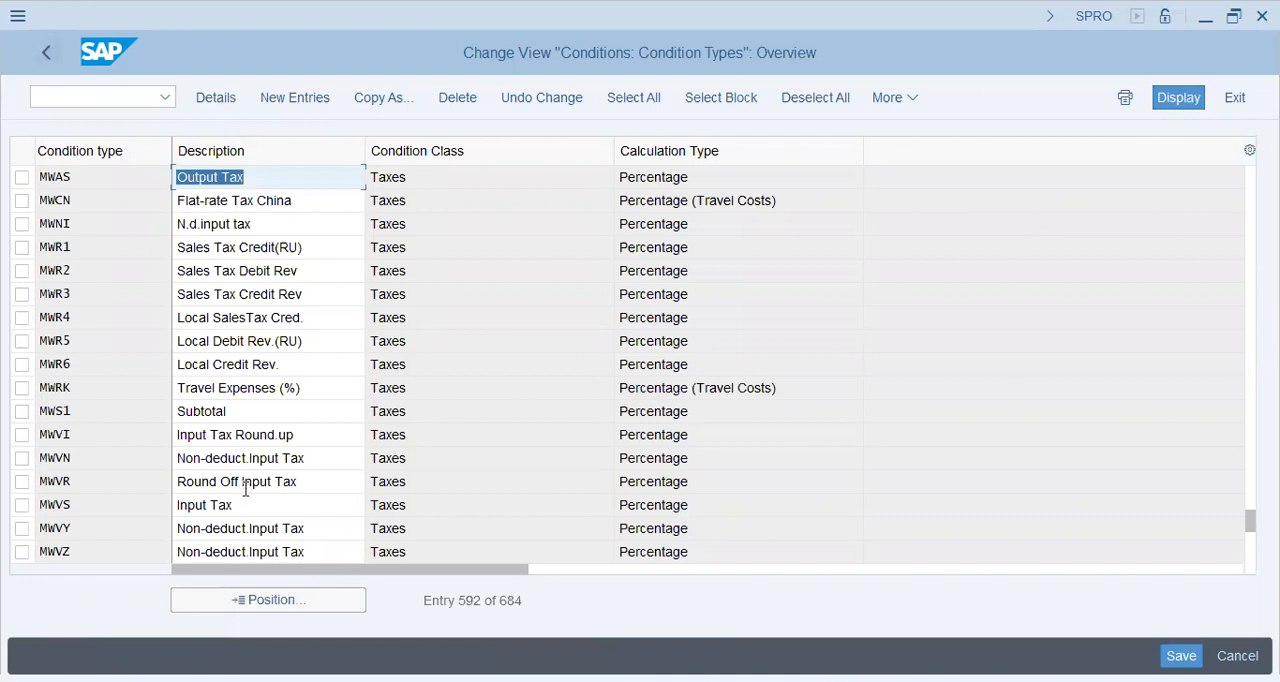
Look through the condition types following MWAS and open the details of OZ01 (Output Tax - Austr.)
left_click(307, 528)
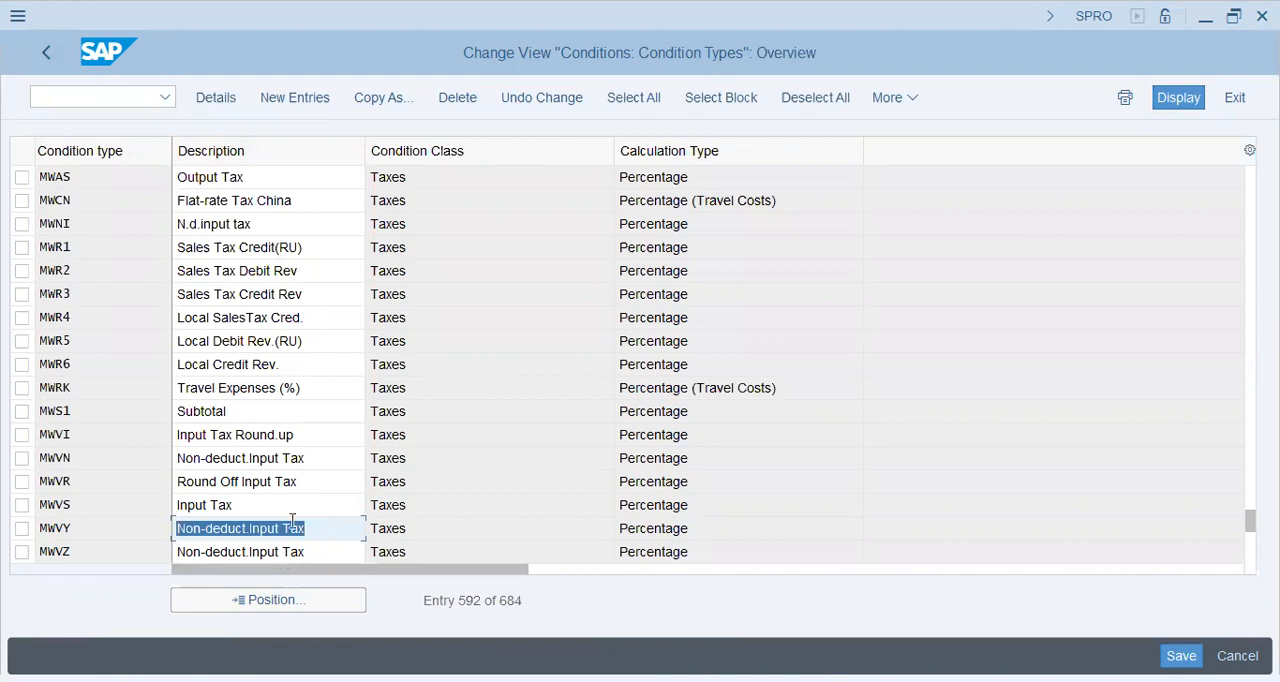
left_click(317, 549)
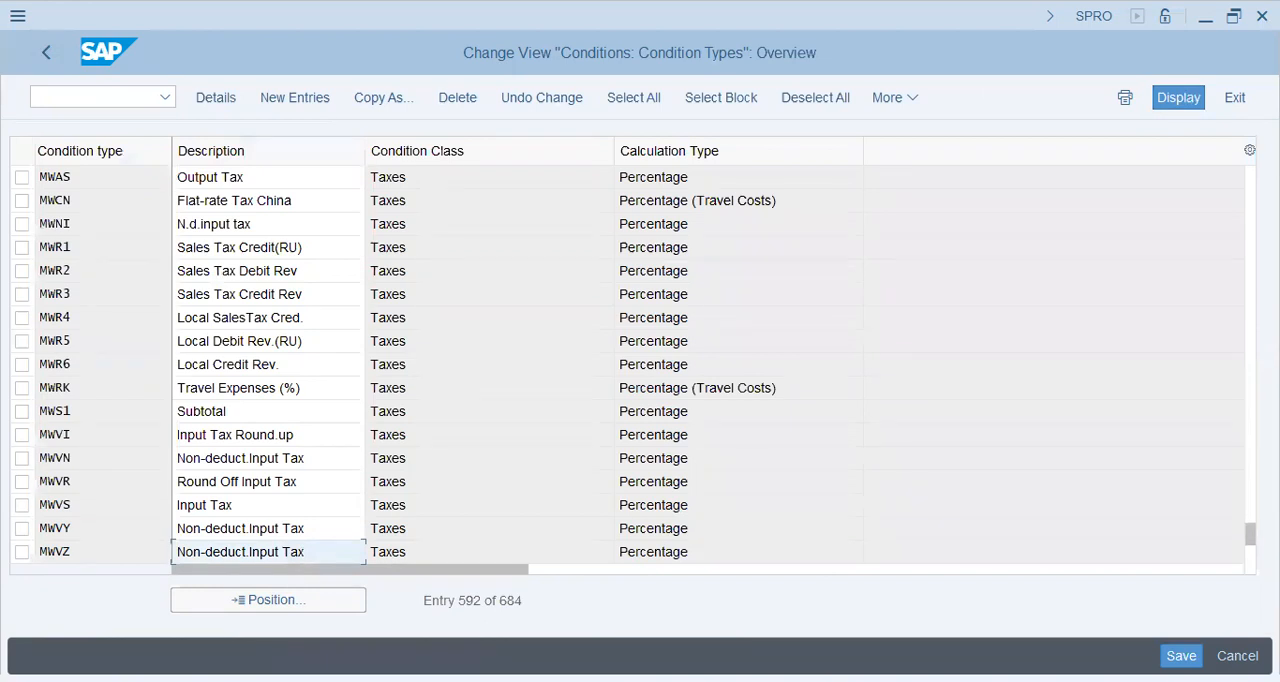
scroll(468, 404, "down", 8)
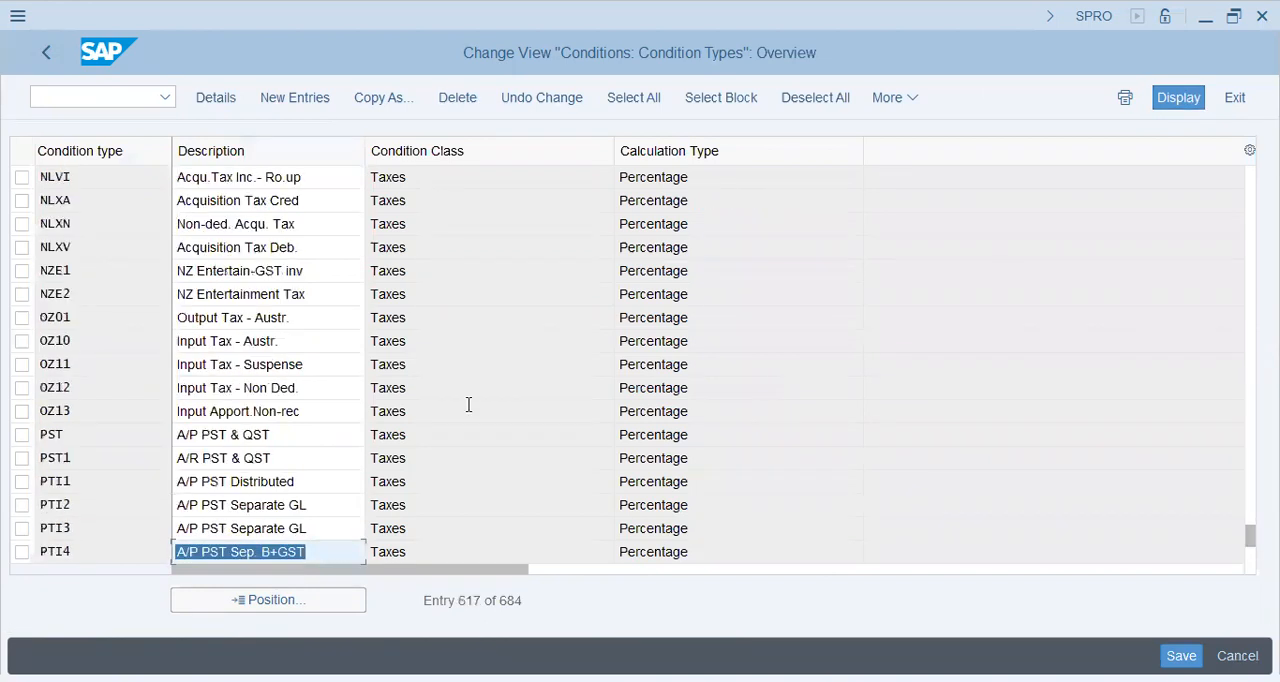
left_click(294, 321)
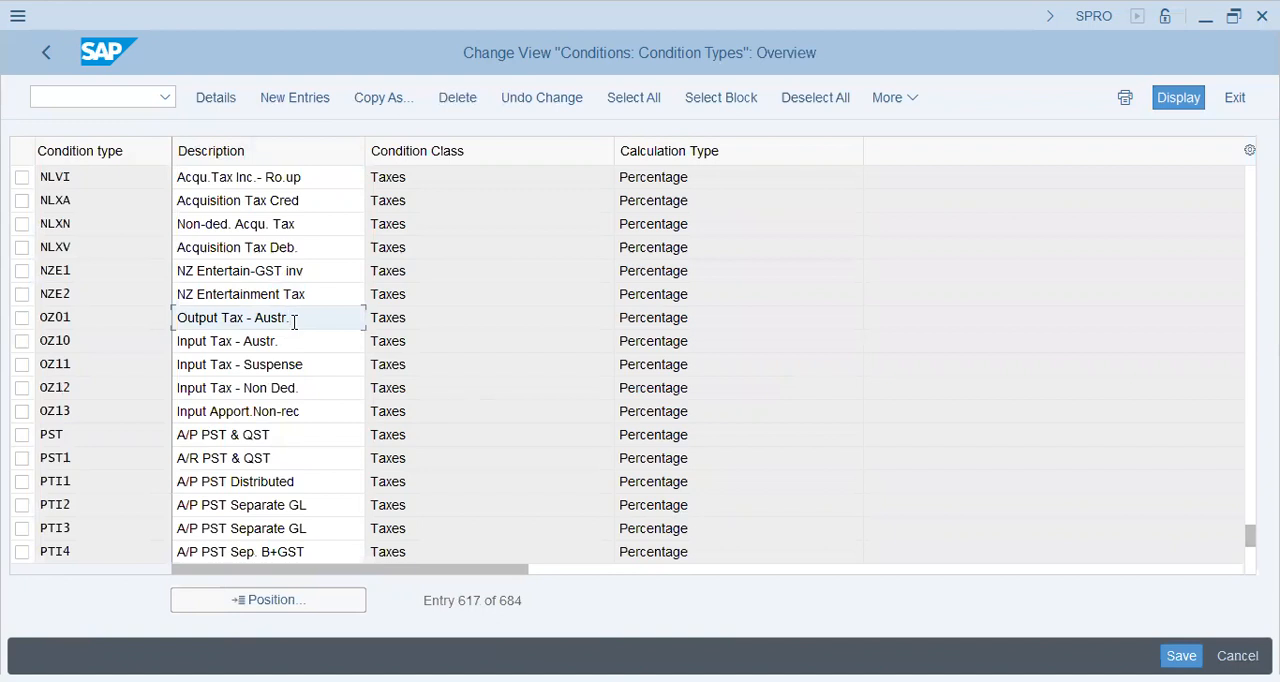
double_click(294, 321)
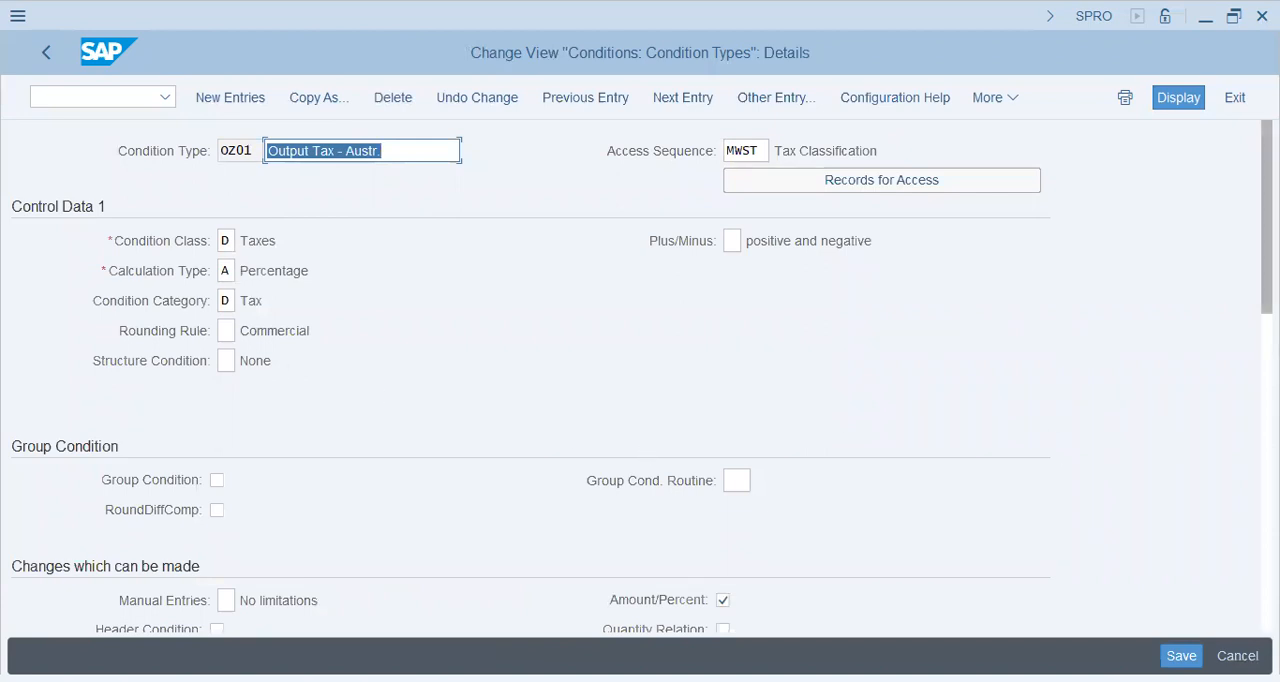
Examine the OZ01 detail settings down to text determination and return to the condition type overview
scroll(640, 377, "down", 2)
scroll(640, 377, "up", 2)
scroll(640, 377, "down", 5)
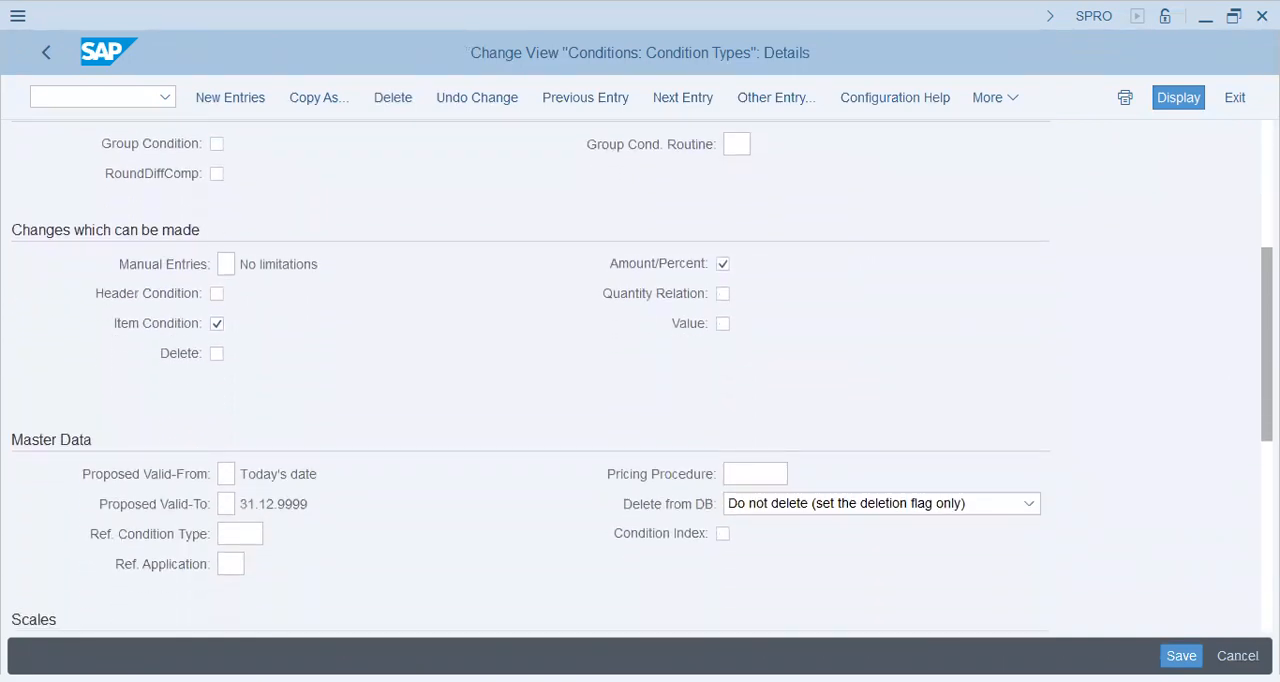
scroll(640, 377, "down", 7)
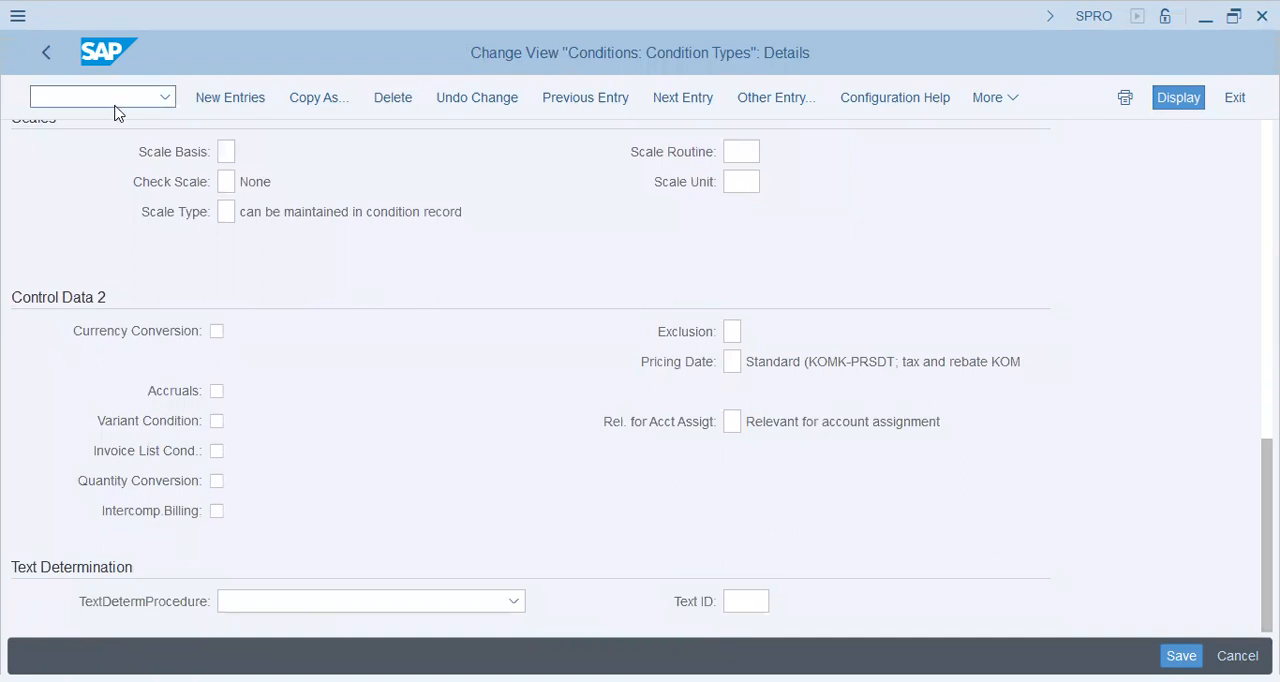
left_click(38, 55)
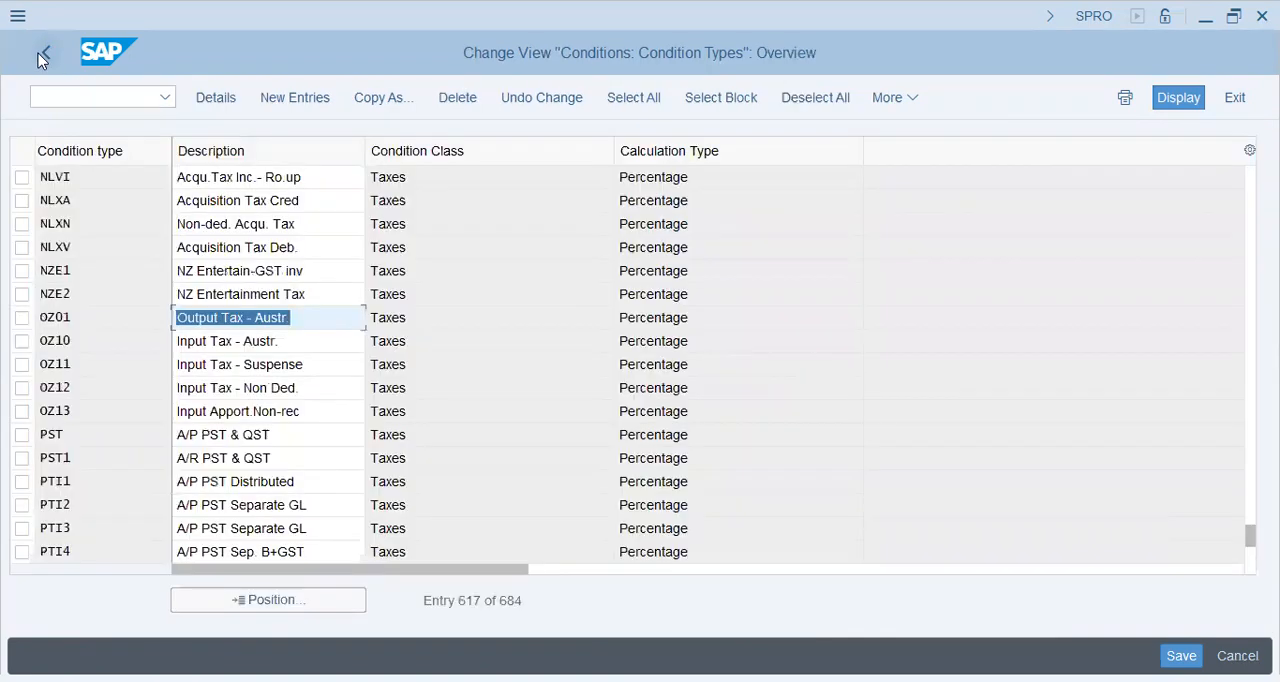
Leave the condition types, open the Define Procedures activity and display the control data of the PKTAX procedure (Sales Tax - Pakistan)
left_click(38, 53)
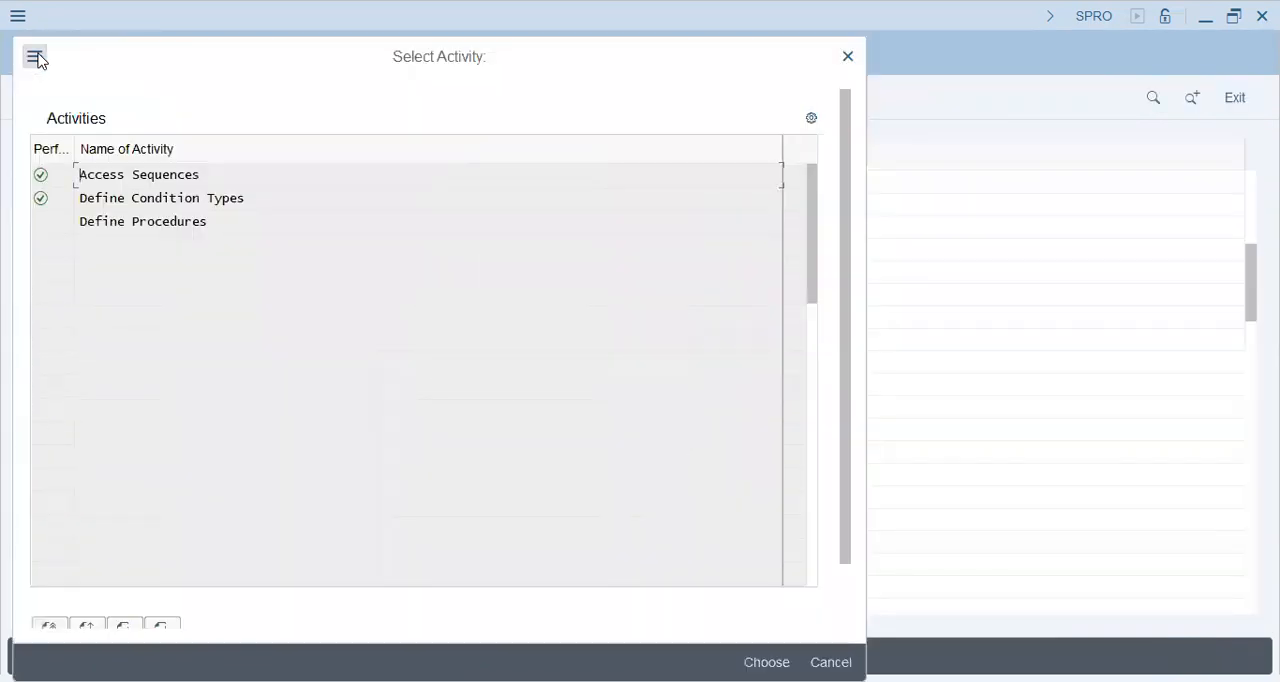
double_click(171, 222)
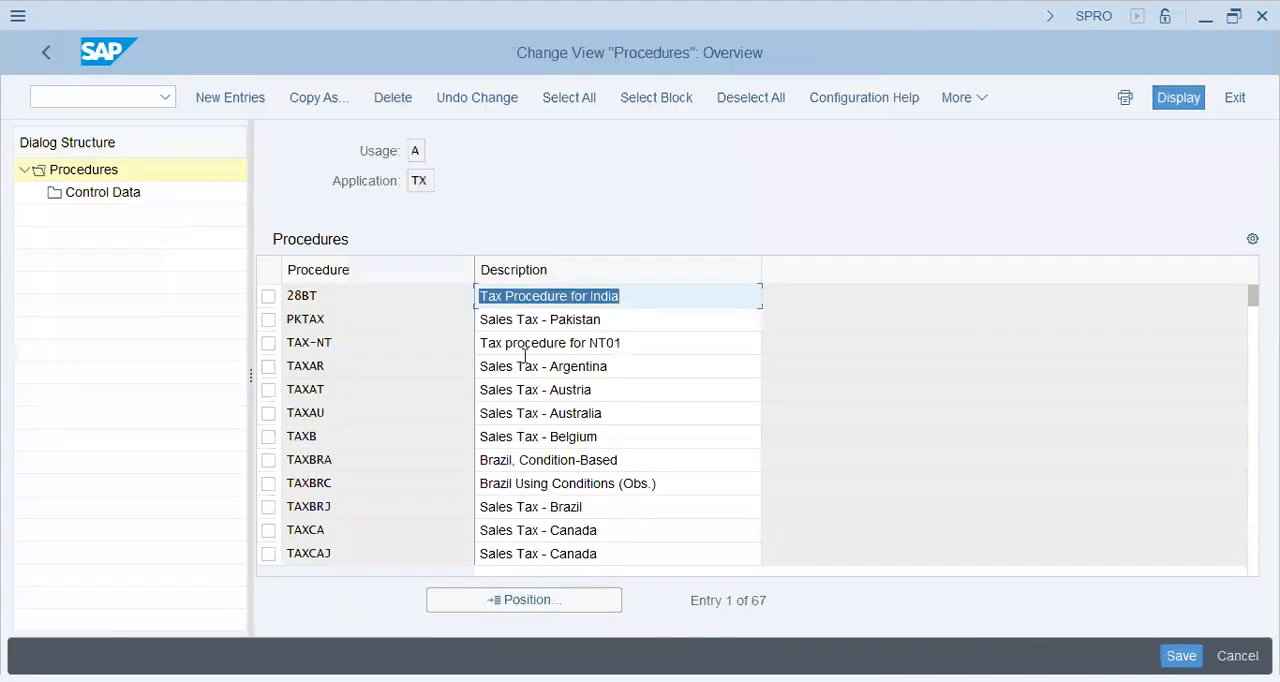
left_click(492, 601)
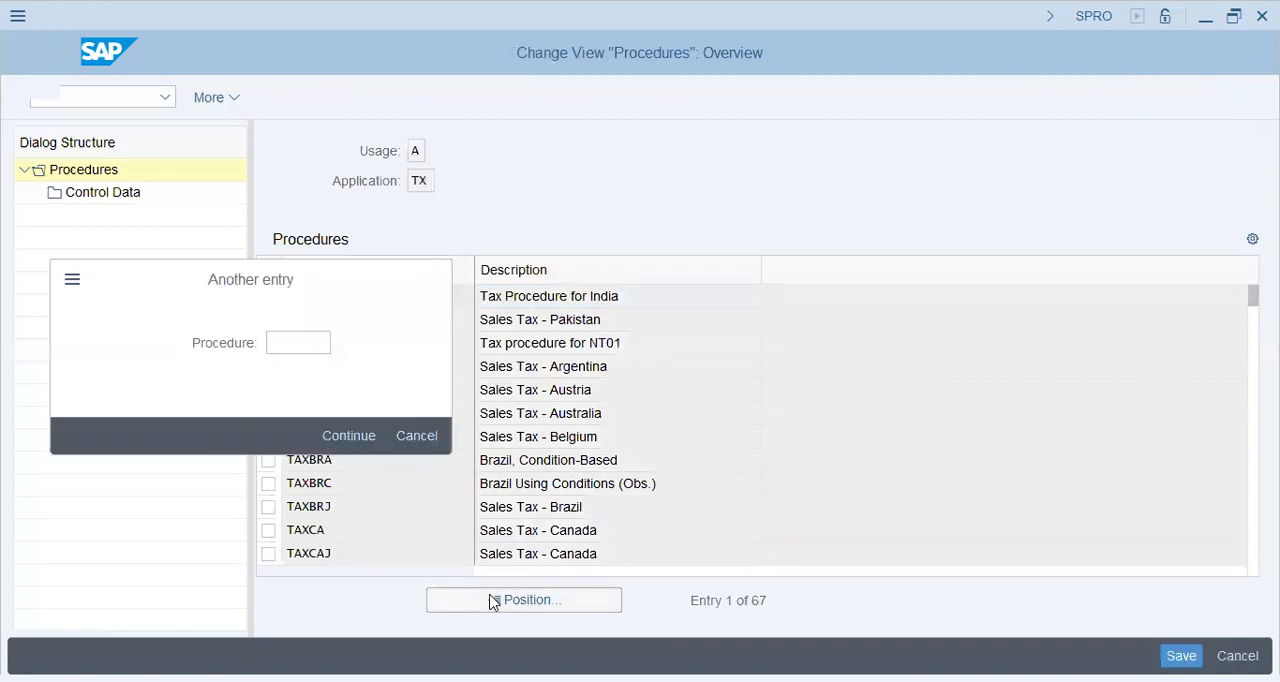
left_click(349, 435)
left_click(268, 319)
double_click(119, 197)
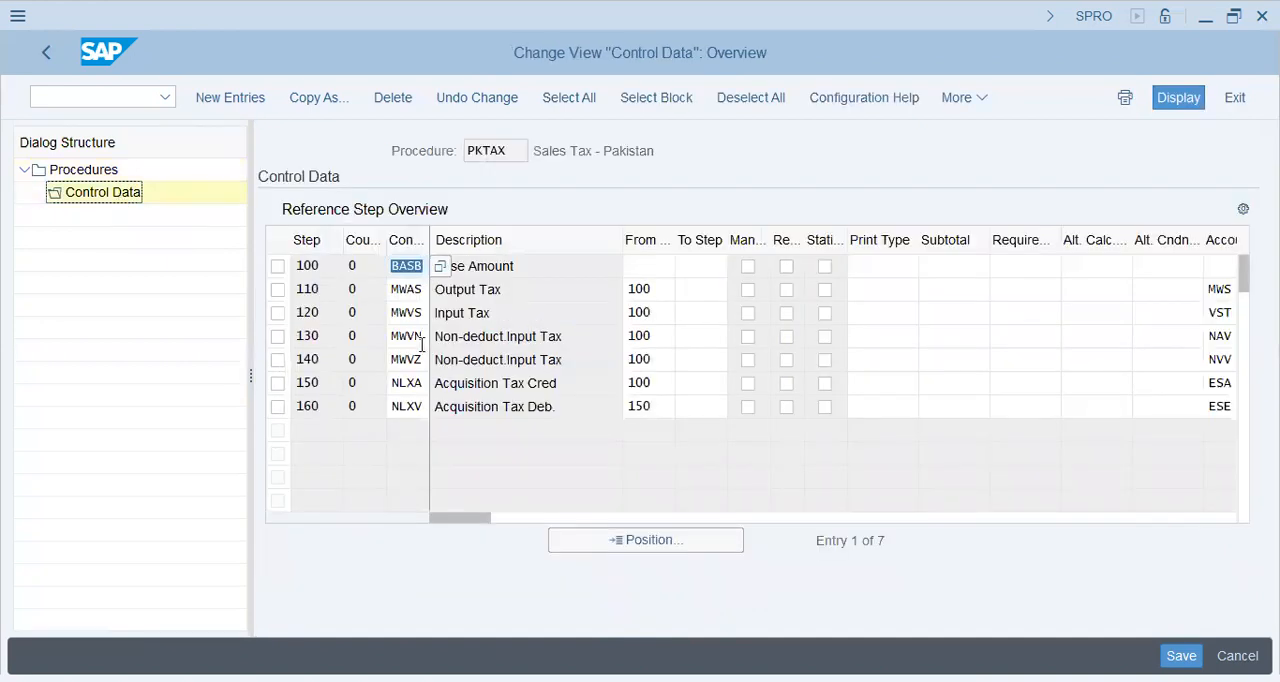
Examine the PKTAX control data, from the step numbers and from-step references across to the account keys
double_click(672, 314)
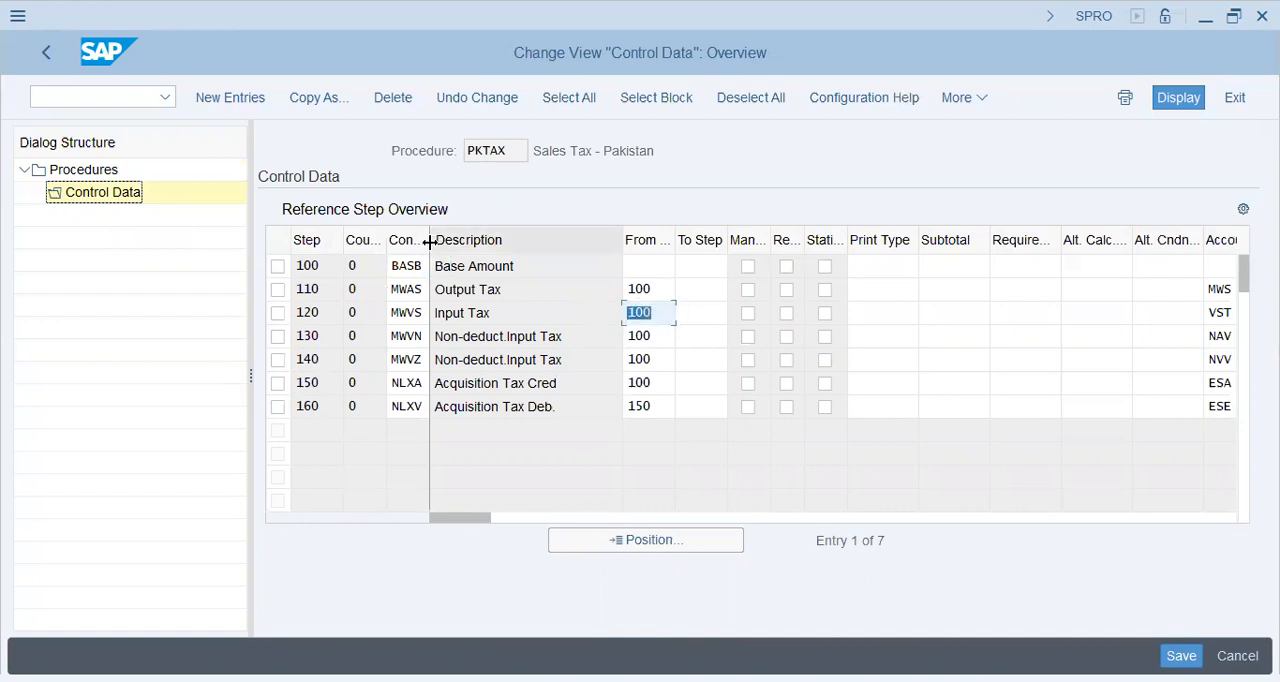
left_click(472, 266)
left_click_drag(303, 266, 325, 265)
double_click(661, 318)
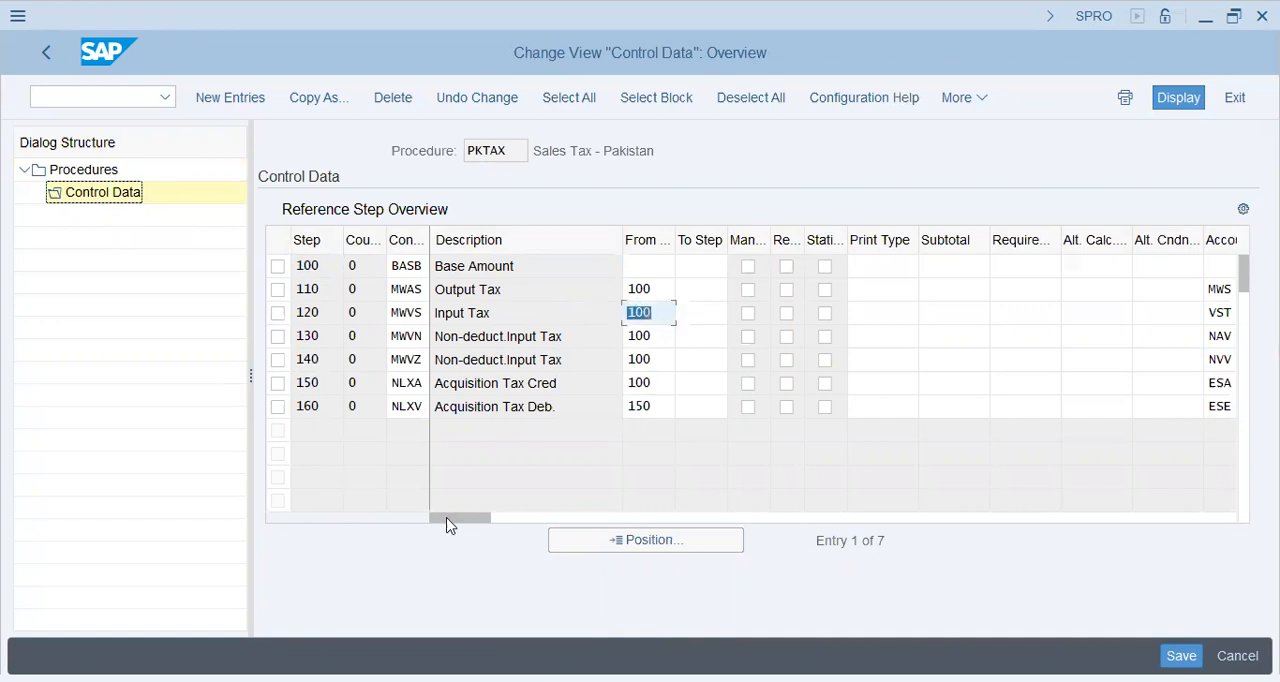
left_click_drag(437, 519, 623, 531)
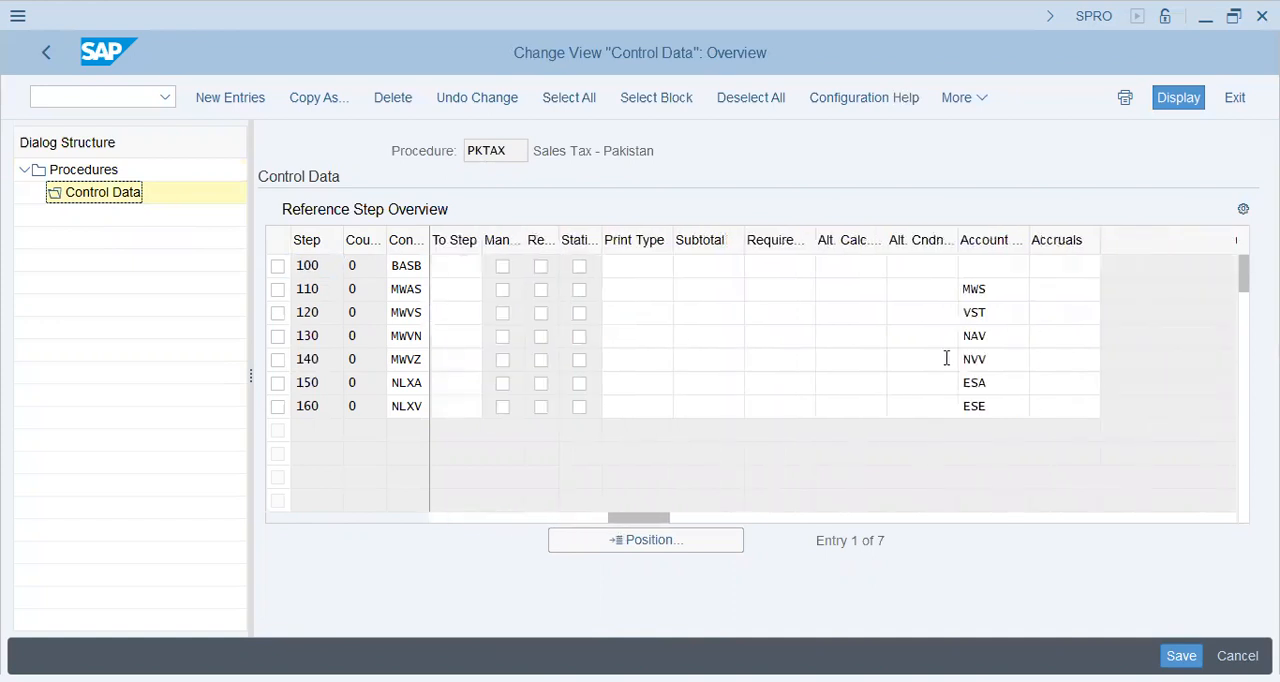
double_click(1008, 313)
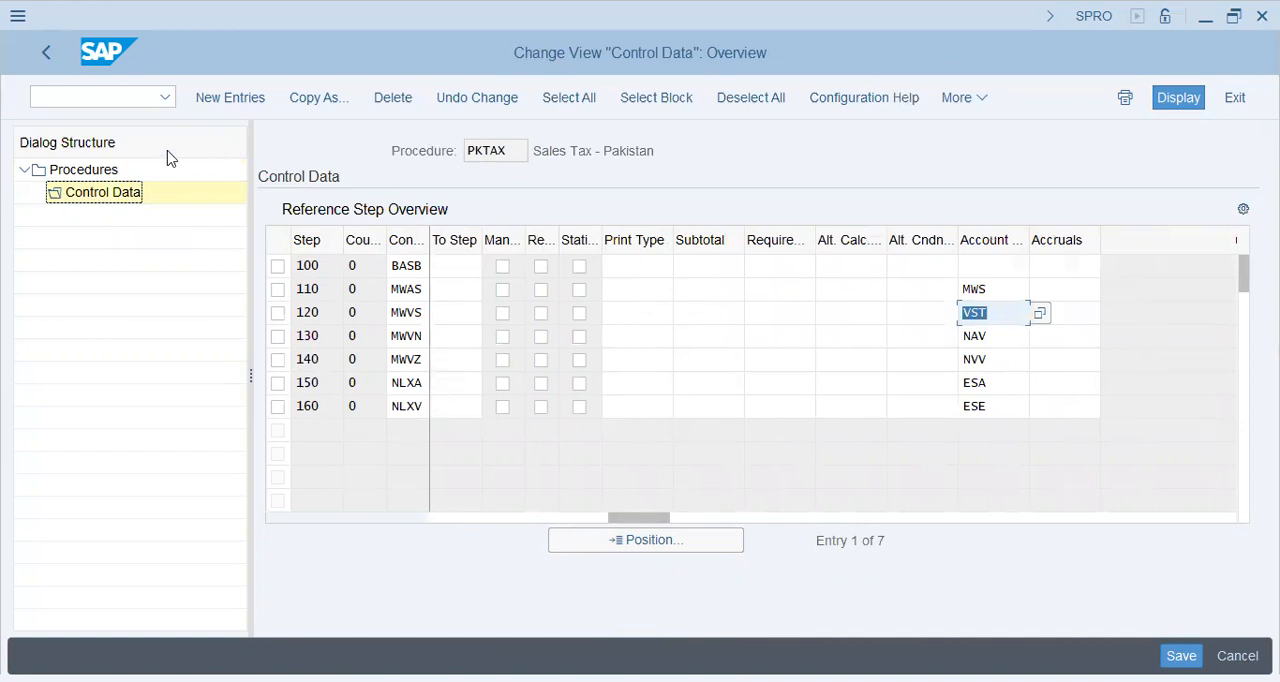
Return from the procedure's control data to the IMG structure and collapse the Basic Settings node
left_click(48, 56)
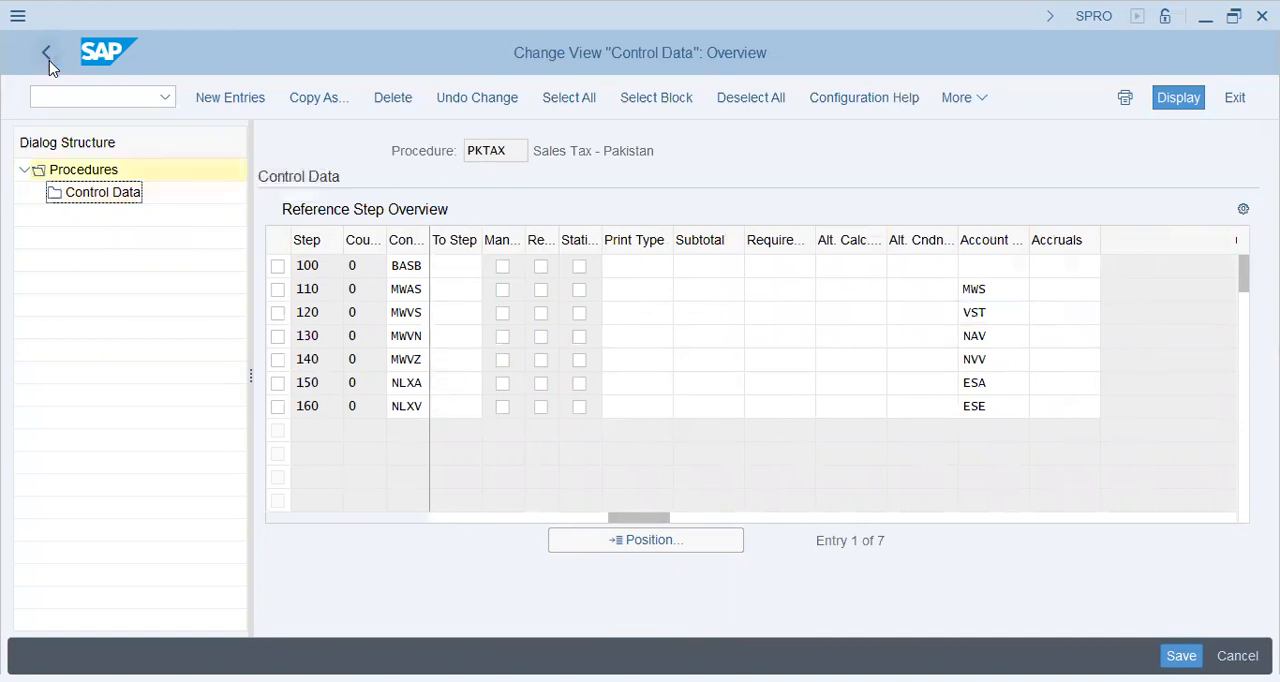
left_click(48, 56)
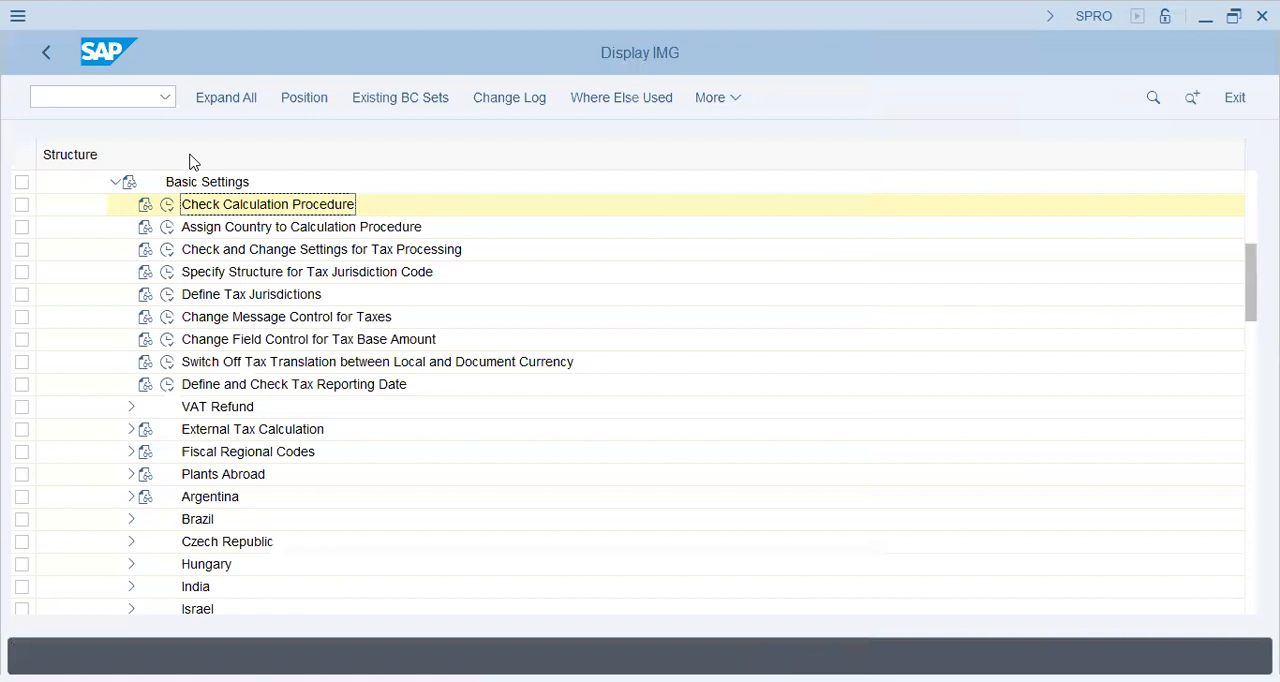
left_click(108, 183)
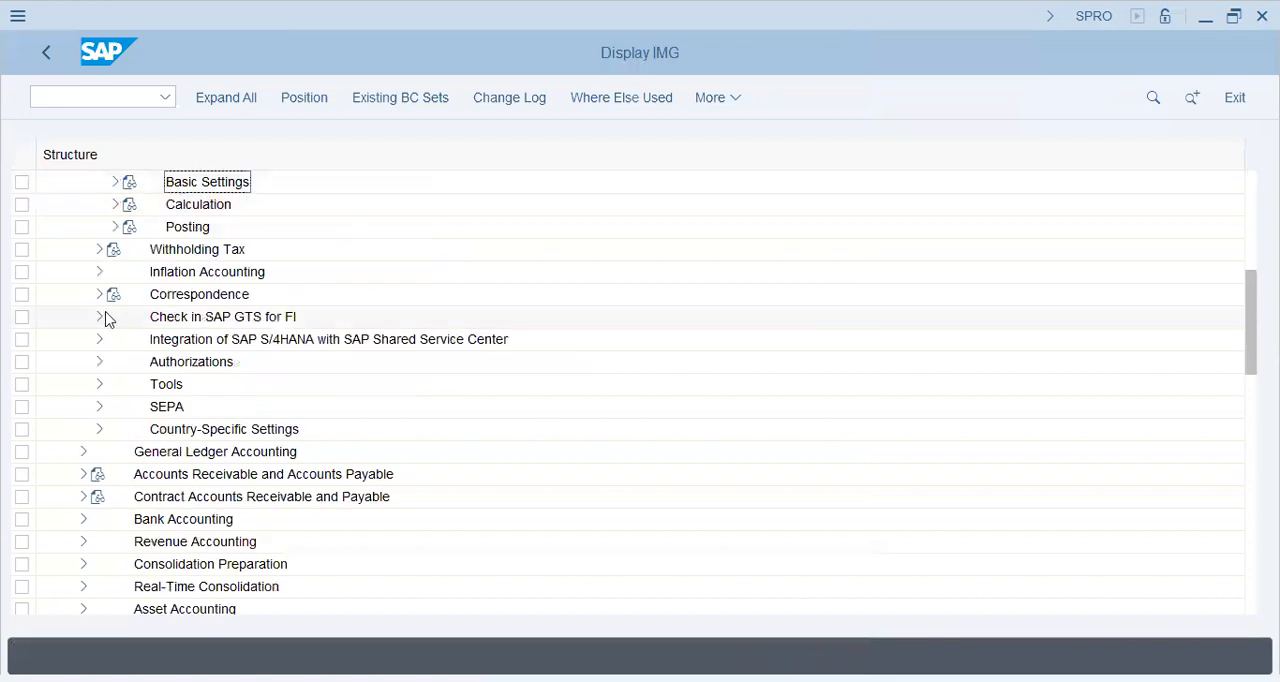